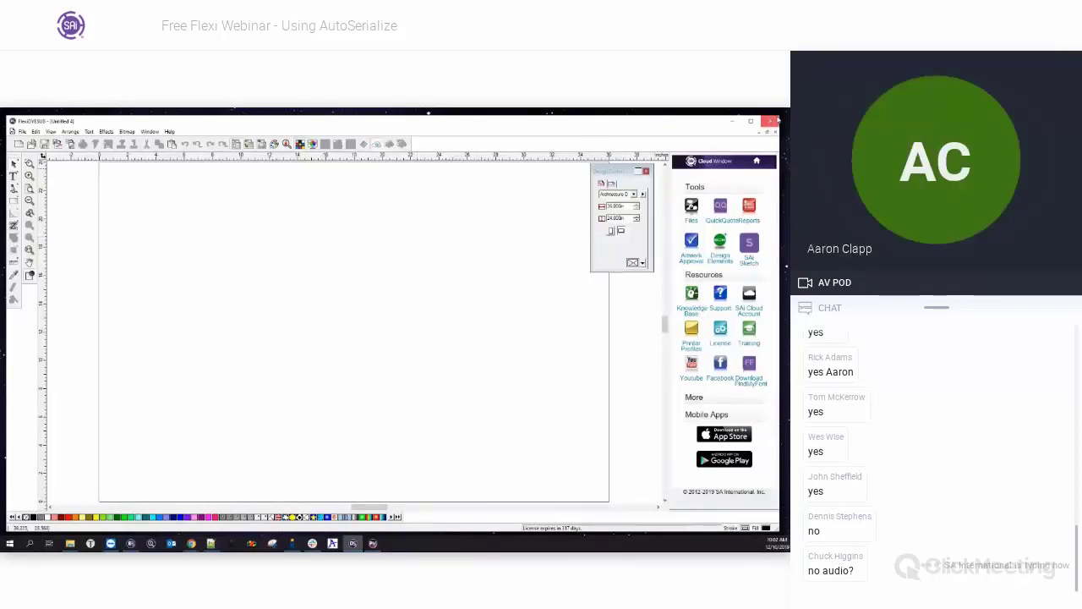
Maximize the design program's window and look through the available arrangement commands for Auto Serialize.
left_click(751, 122)
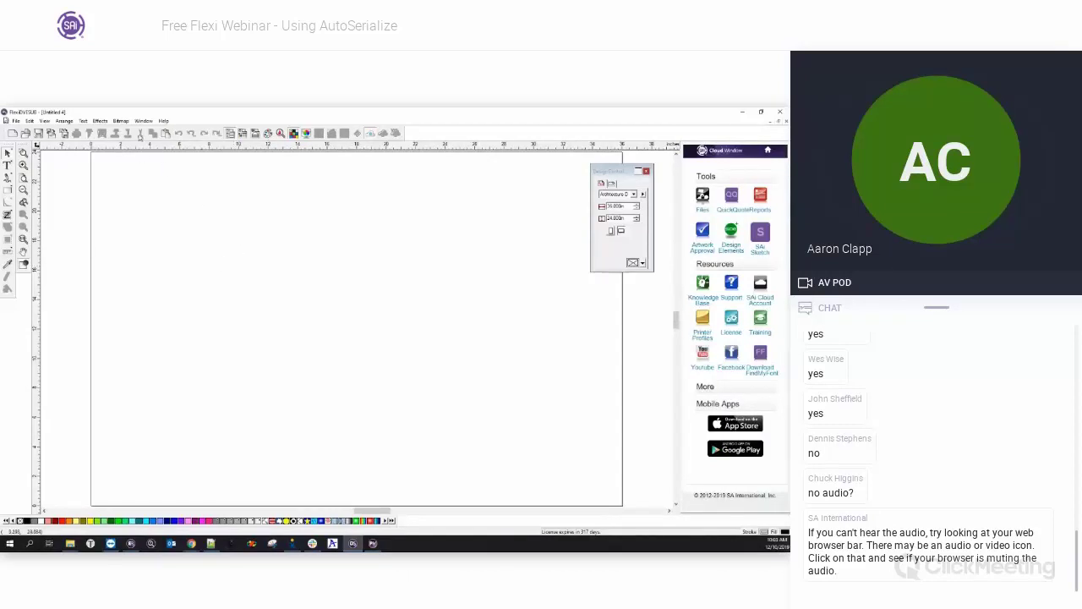
left_click(71, 122)
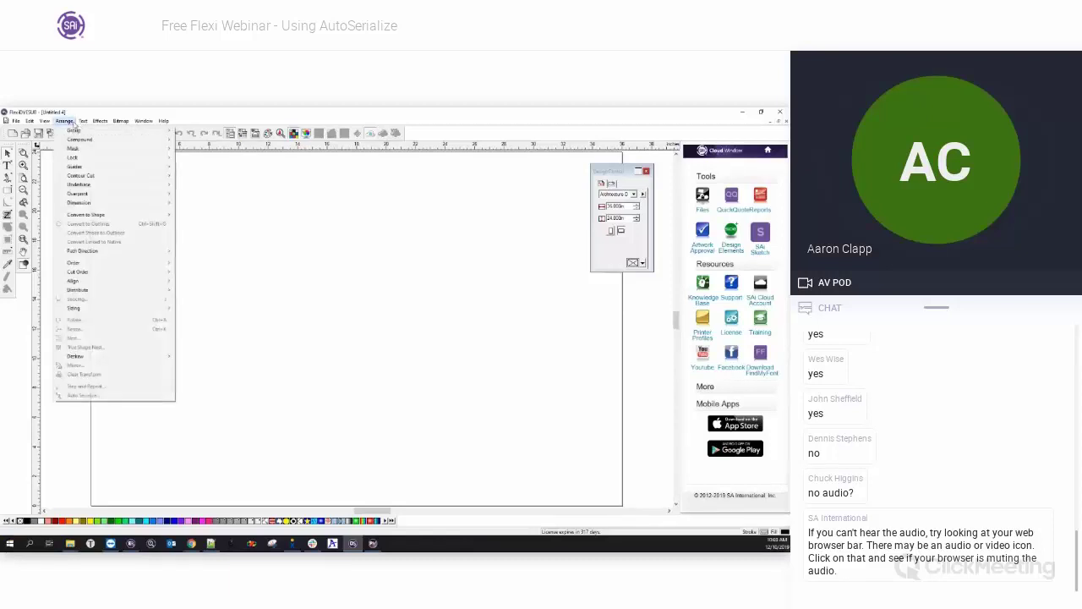
left_click(72, 125)
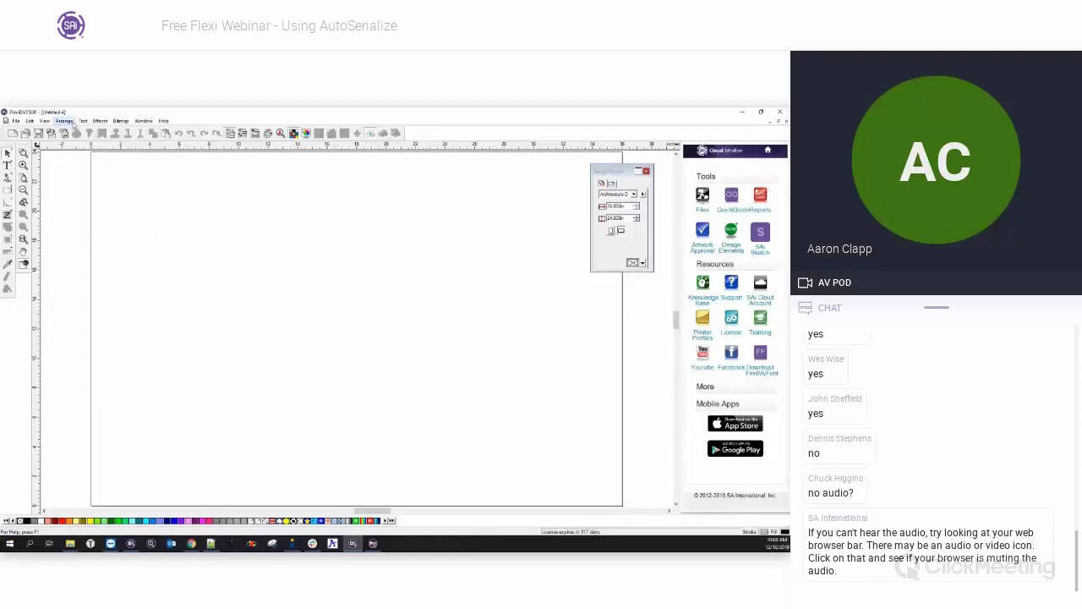
left_click(73, 124)
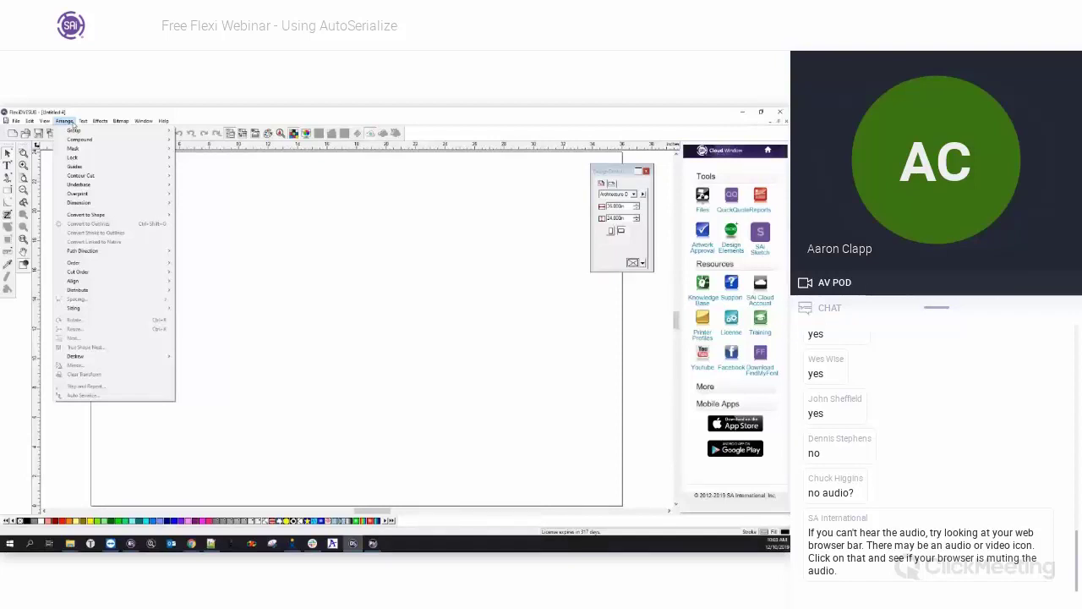
left_click(217, 177)
Open the design file Hotel number.fs from the webinar files folder.
left_click(15, 121)
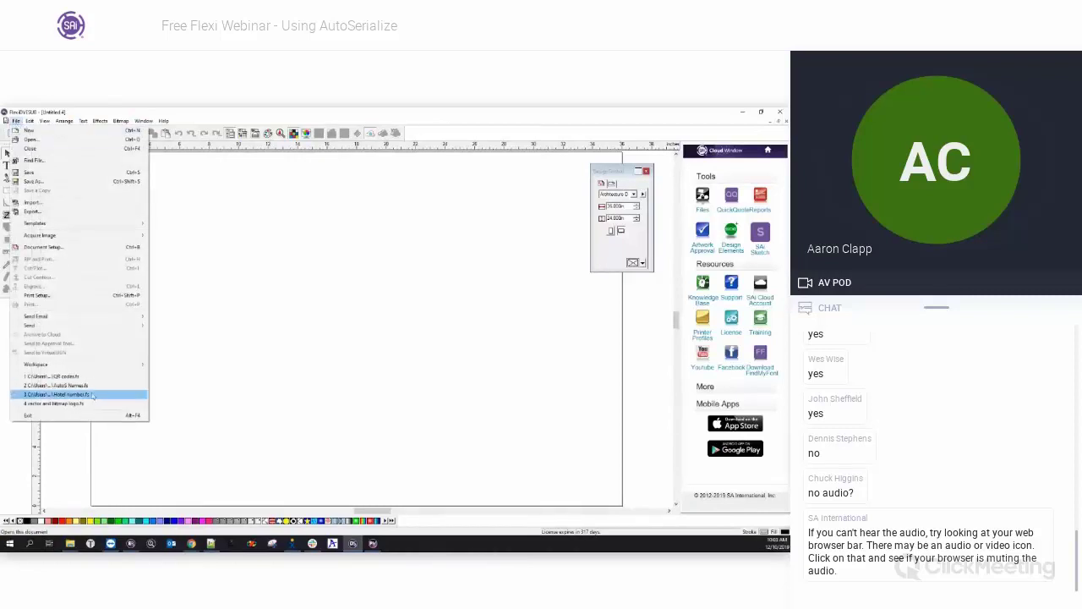
left_click(84, 395)
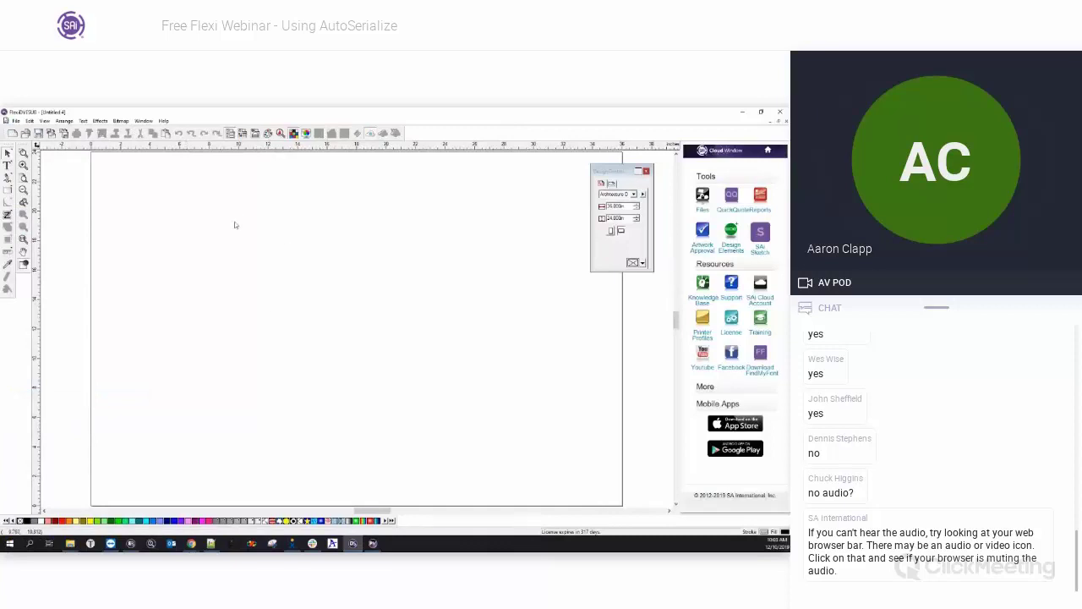
left_click(15, 121)
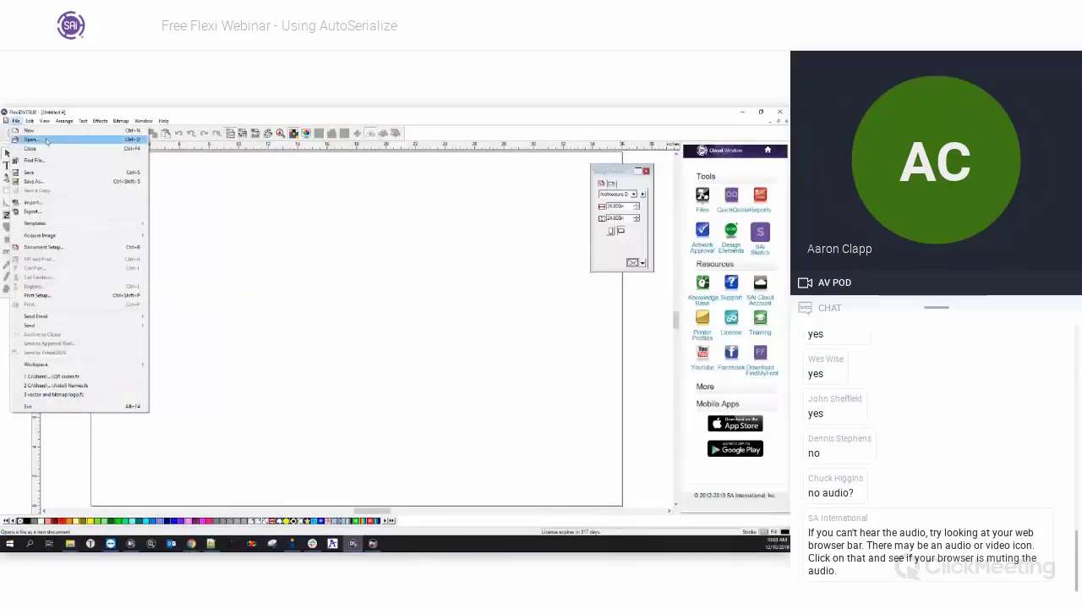
left_click(44, 141)
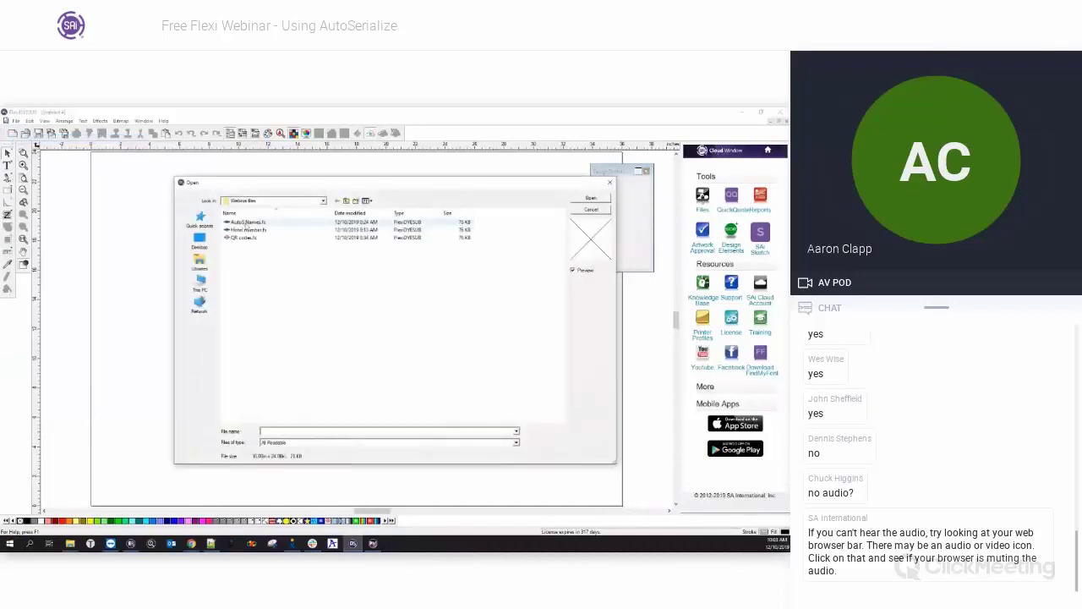
left_click(249, 222)
left_click(248, 230)
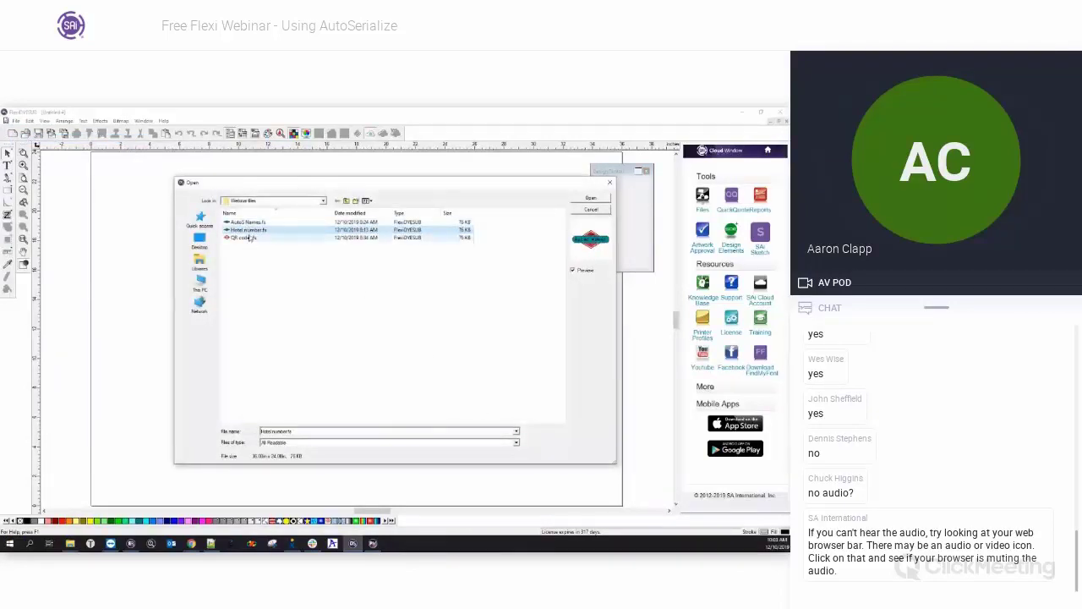
left_click(591, 198)
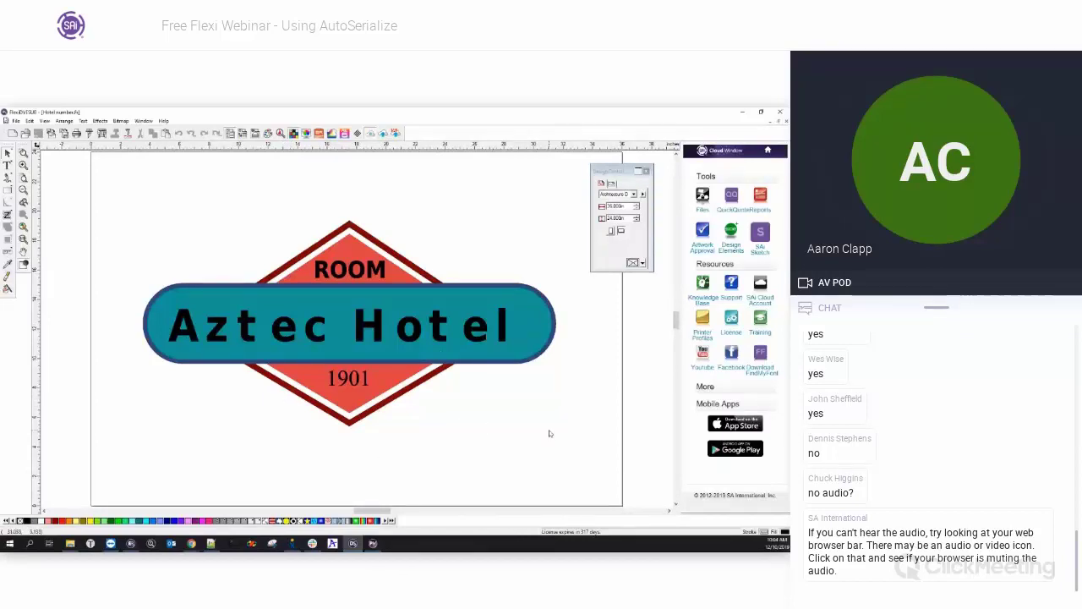
Examine the room number 1901 as a separate text object on the Aztec Hotel sign.
scroll(417, 415, "down", 2)
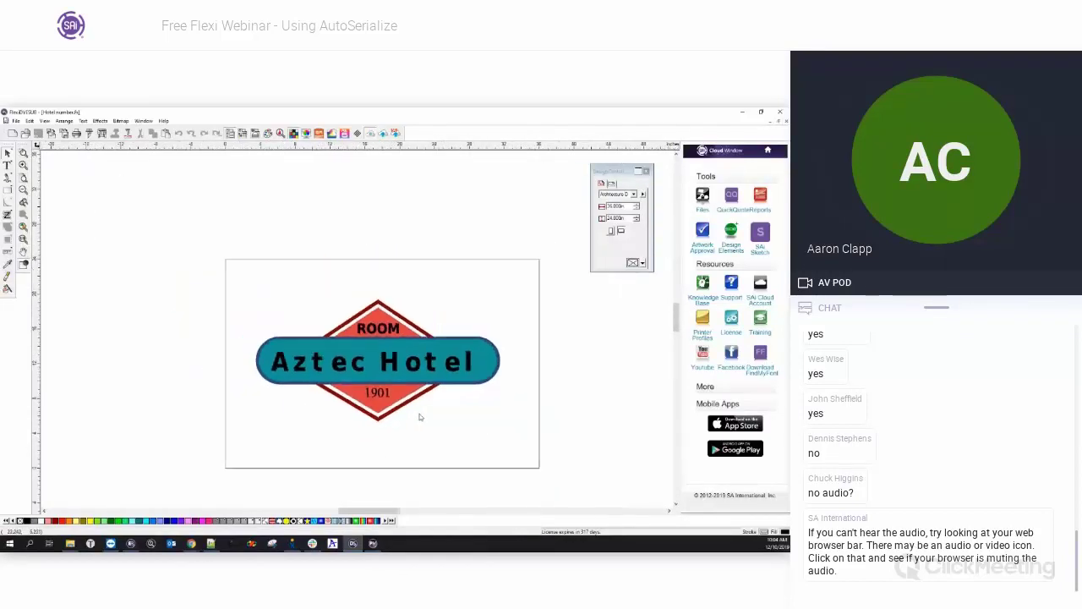
scroll(532, 425, "up", 3)
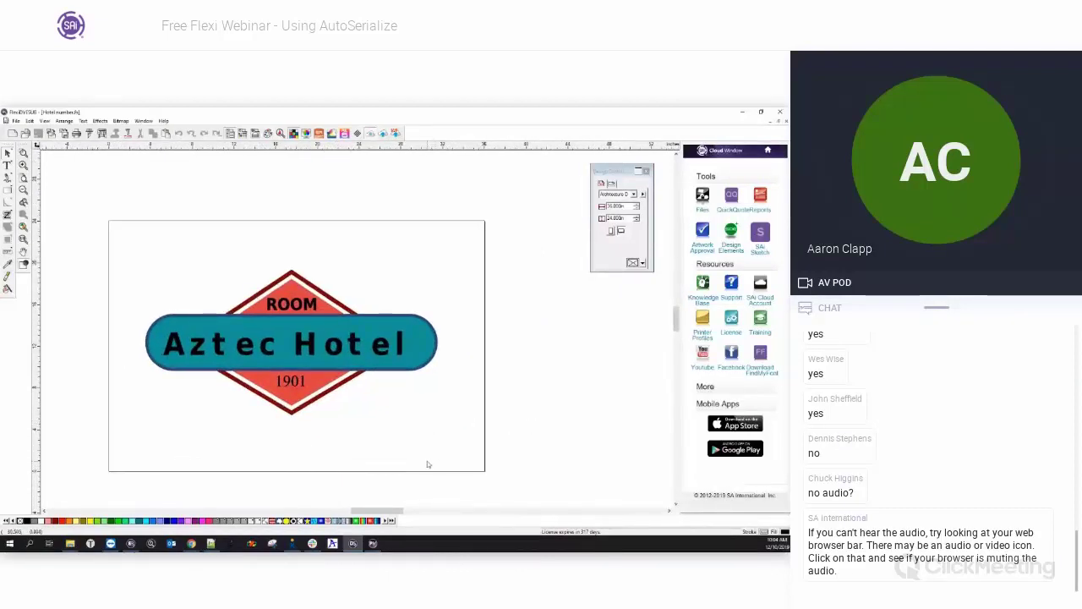
left_click(289, 381)
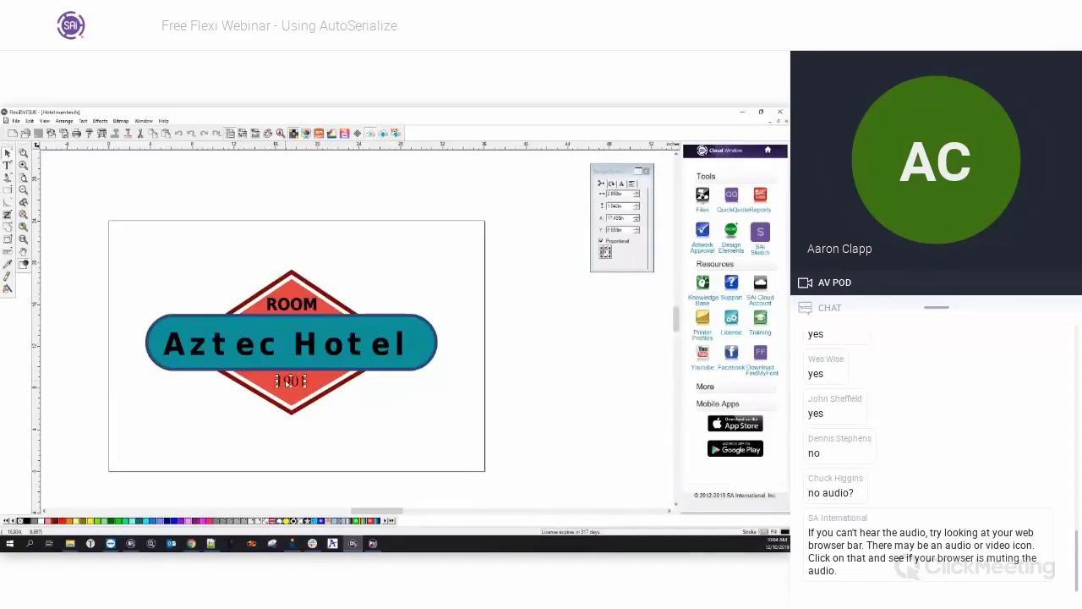
left_click(380, 412)
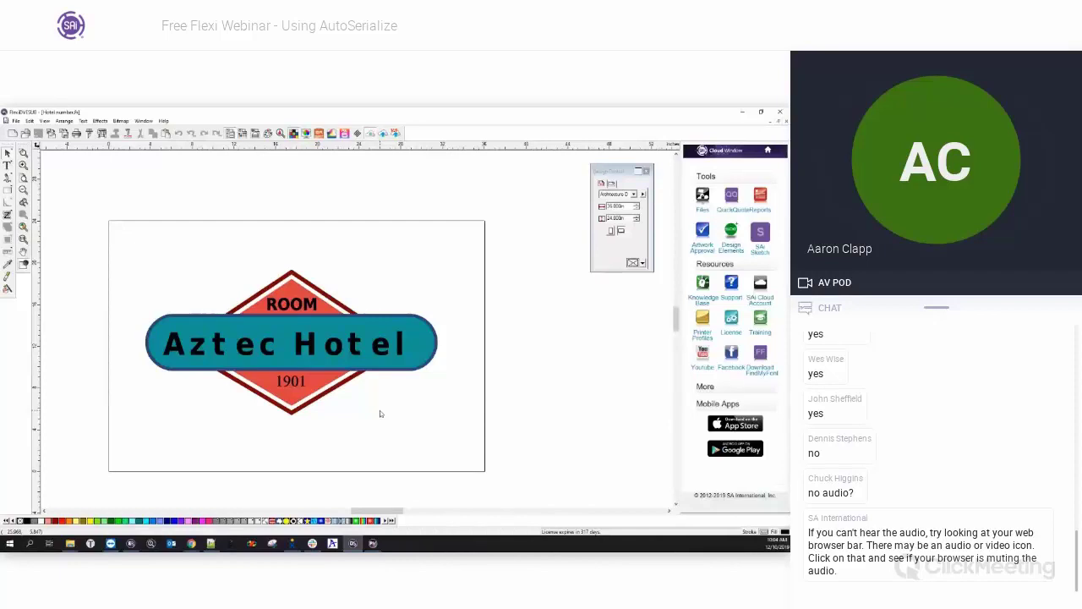
left_click(290, 382)
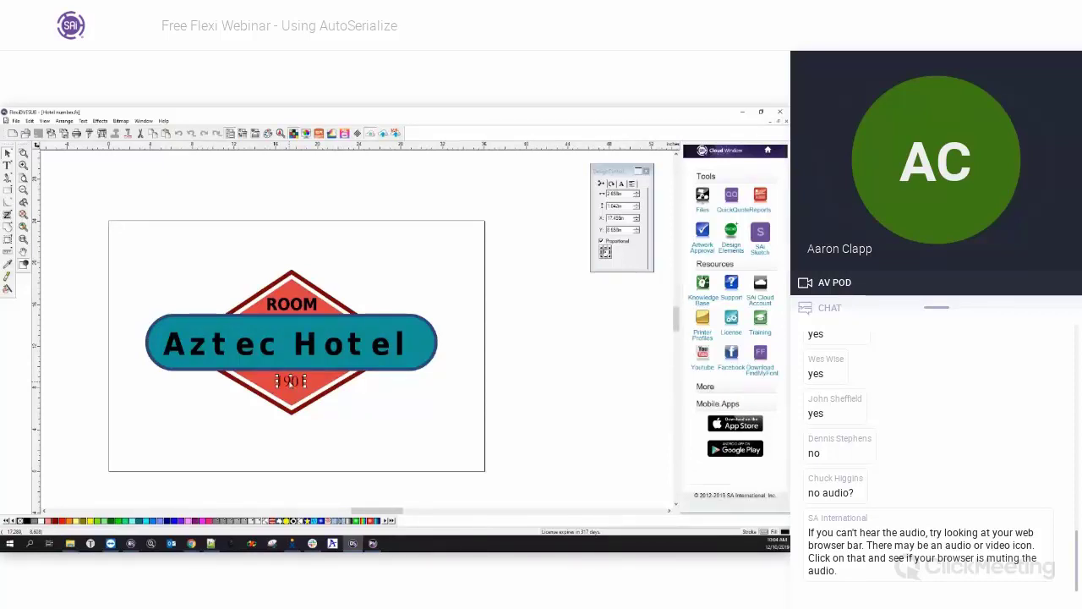
left_click(394, 415)
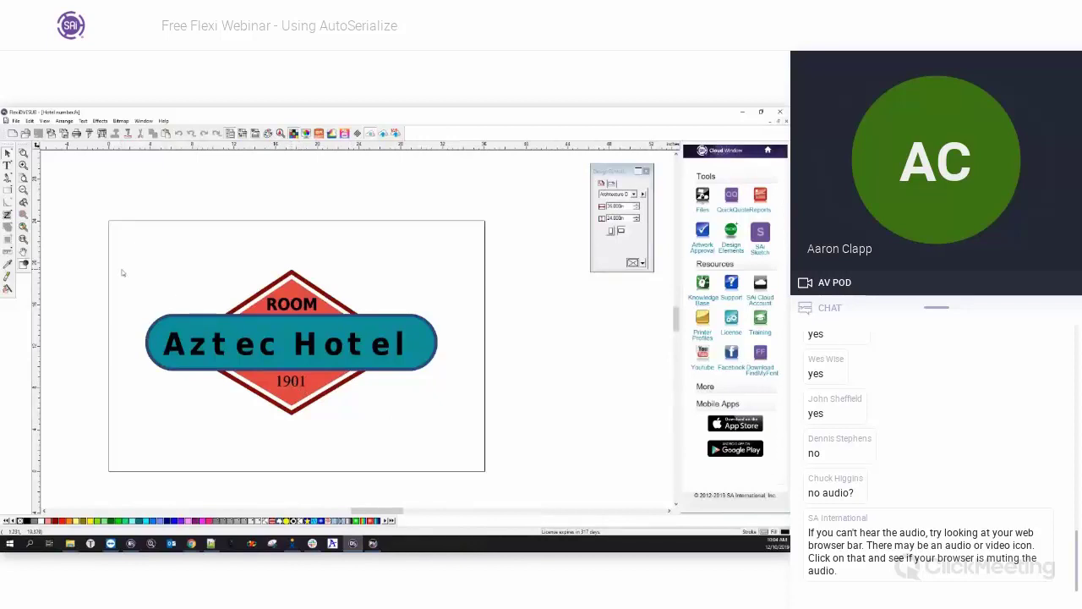
Try an Auto Serialize layout of the whole Aztec Hotel sign with 10 copies and no data file, and cancel it.
left_click_drag(120, 248, 519, 444)
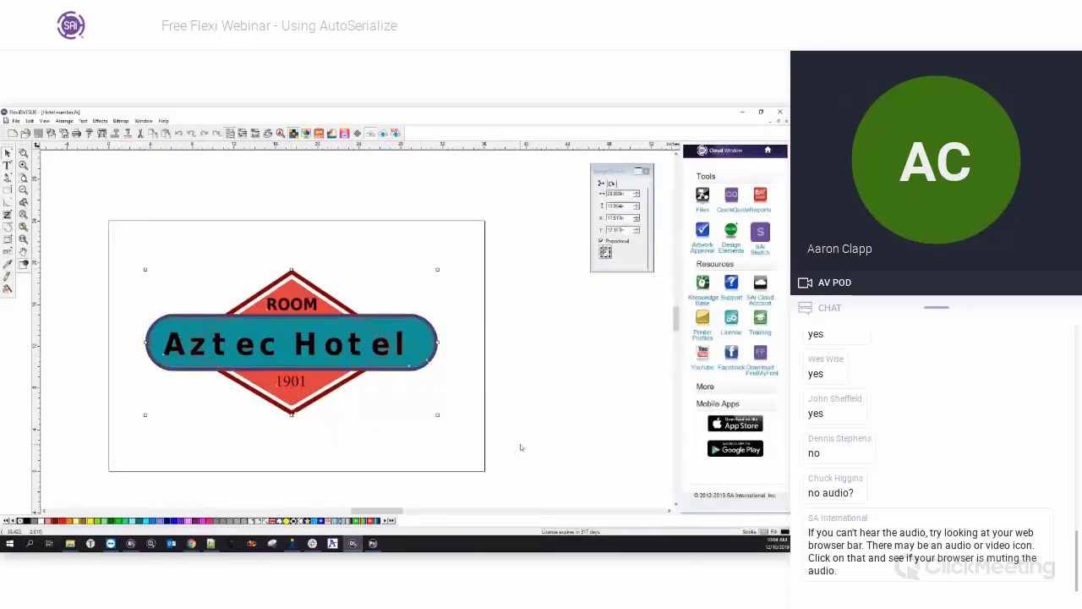
left_click(65, 121)
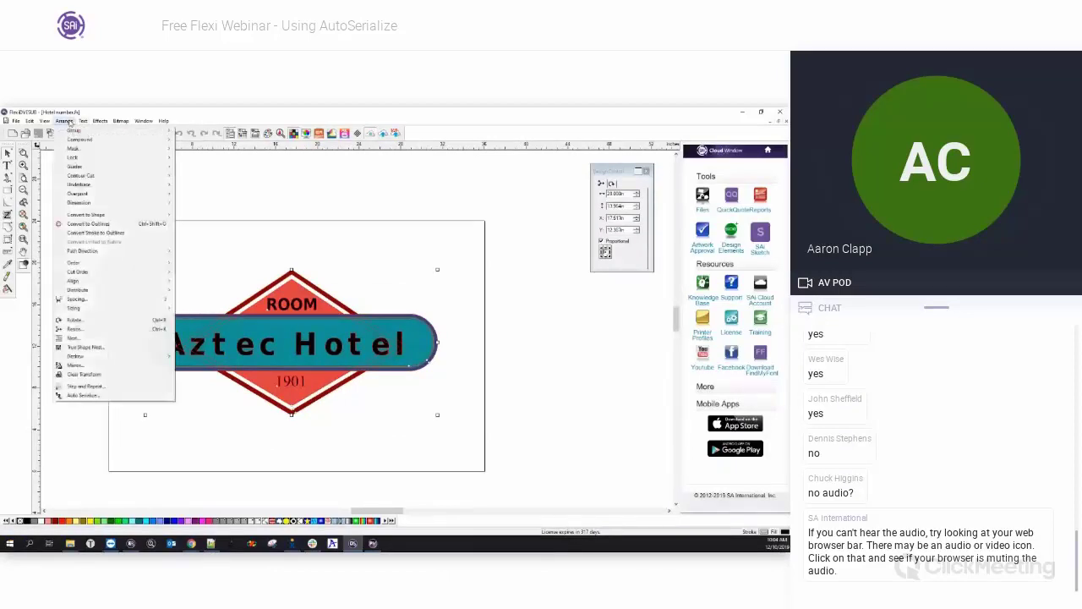
left_click(82, 397)
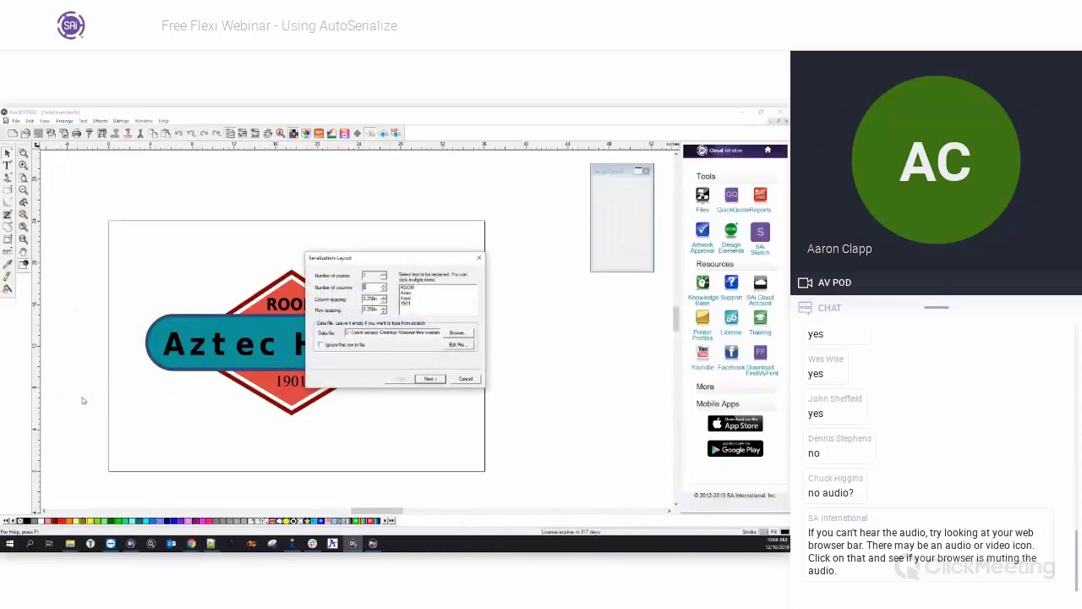
left_click_drag(395, 258, 330, 224)
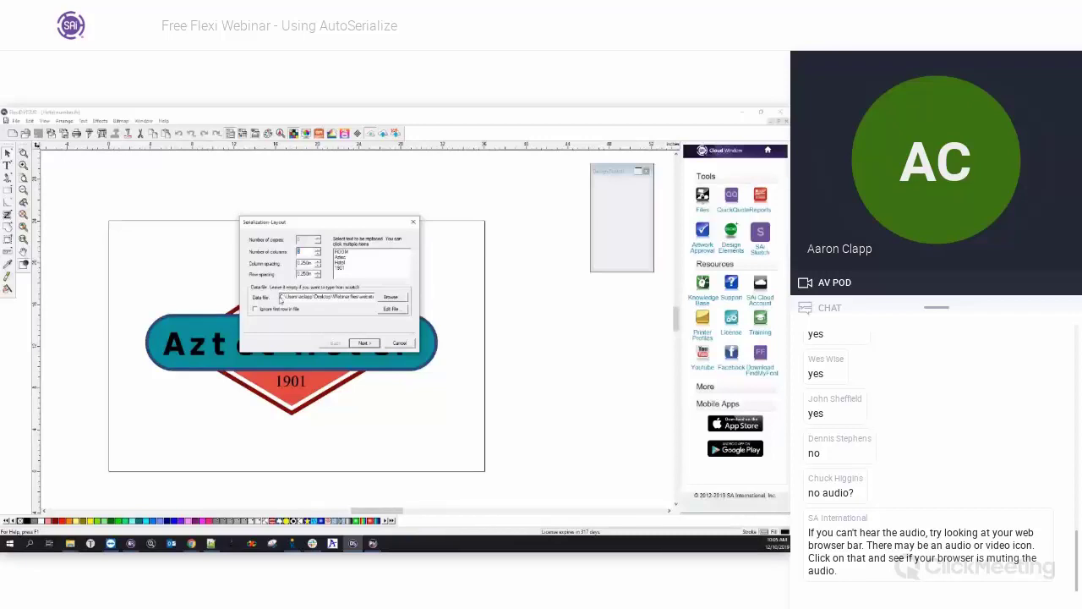
left_click_drag(280, 296, 397, 301)
key("Delete")
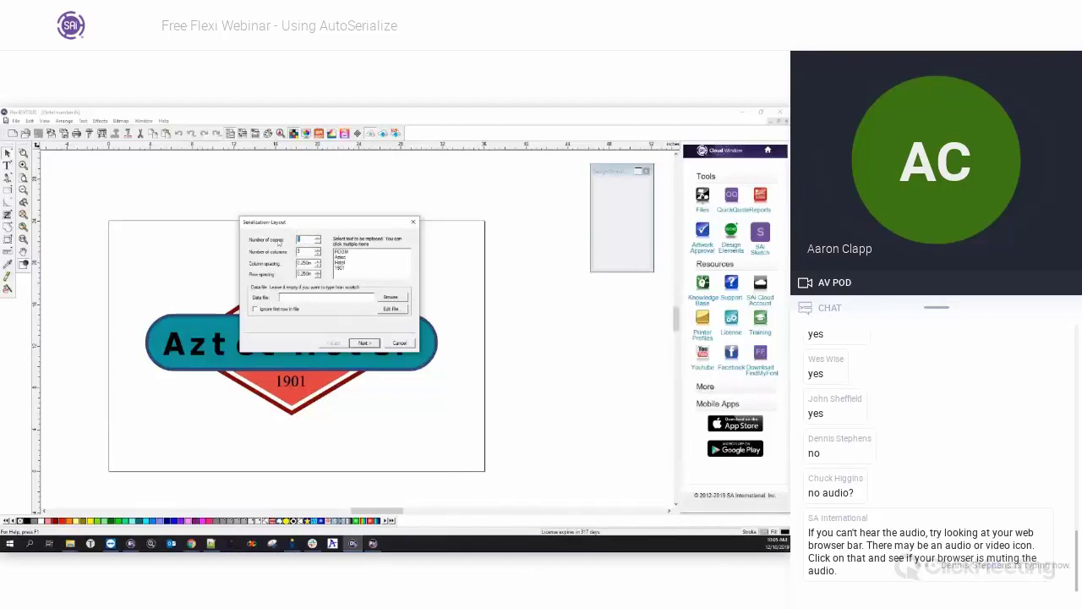
type("10")
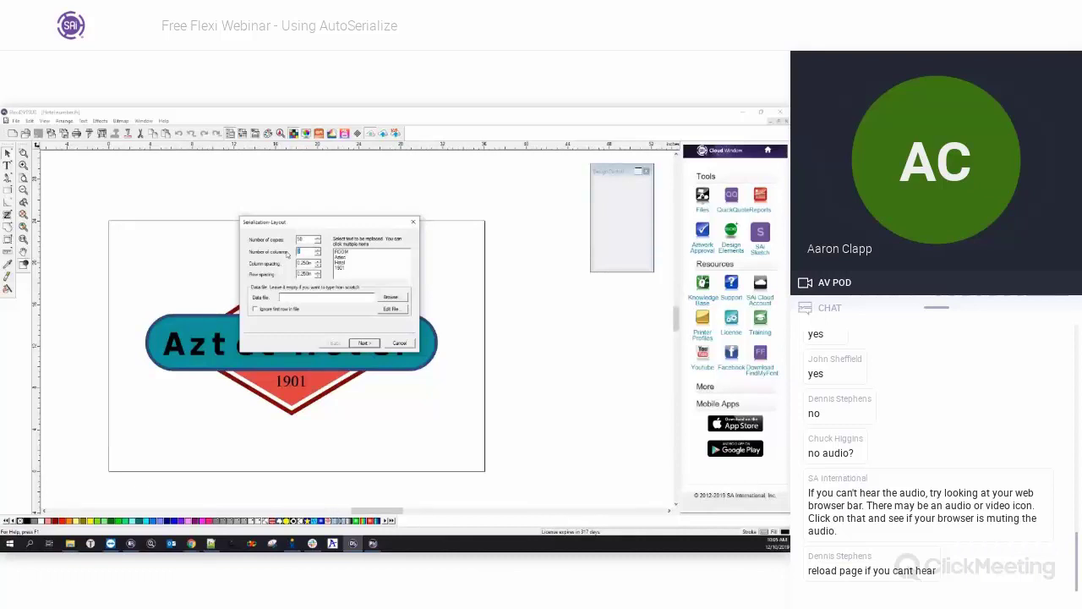
key("Tab")
key("Tab")
left_click(400, 343)
Duplicate the whole Aztec Hotel sign to the right of the page and check the copy's text objects.
left_click_drag(120, 243, 512, 465)
scroll(195, 315, "down", 2)
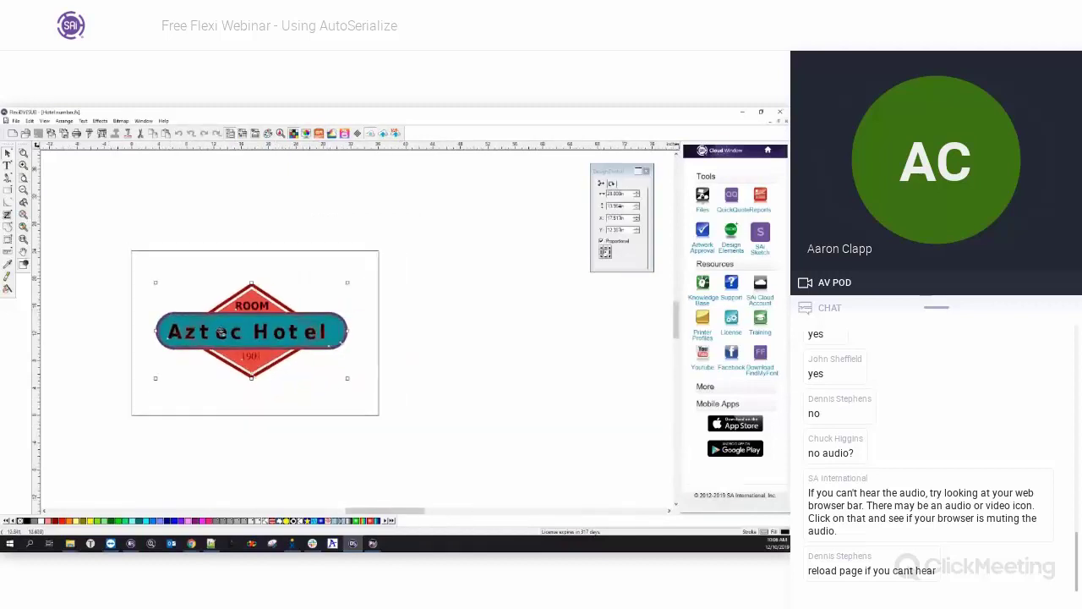
left_click_drag(219, 332, 479, 332)
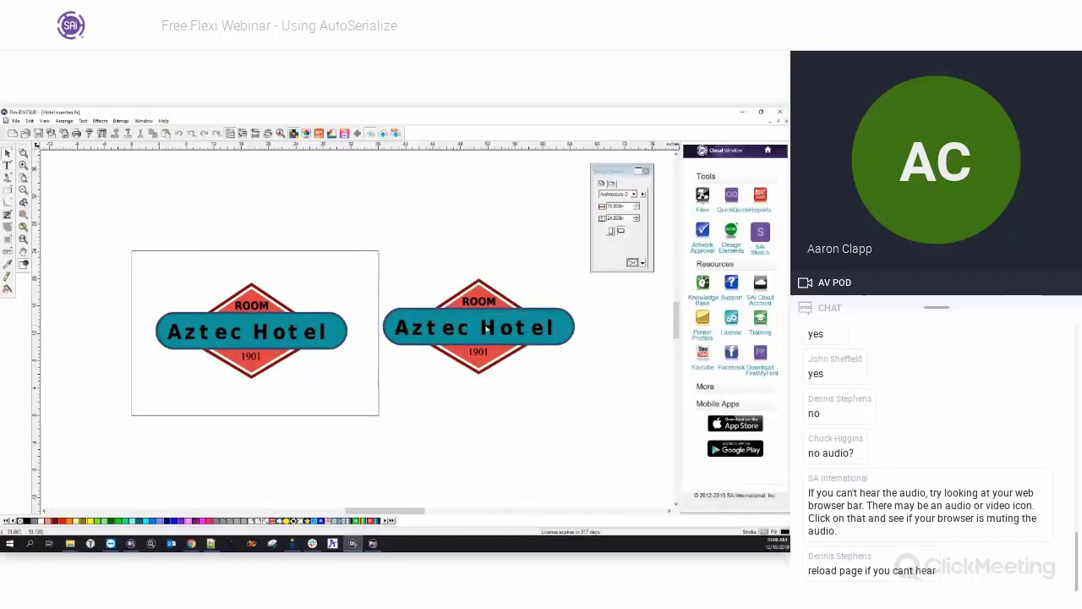
left_click(476, 302)
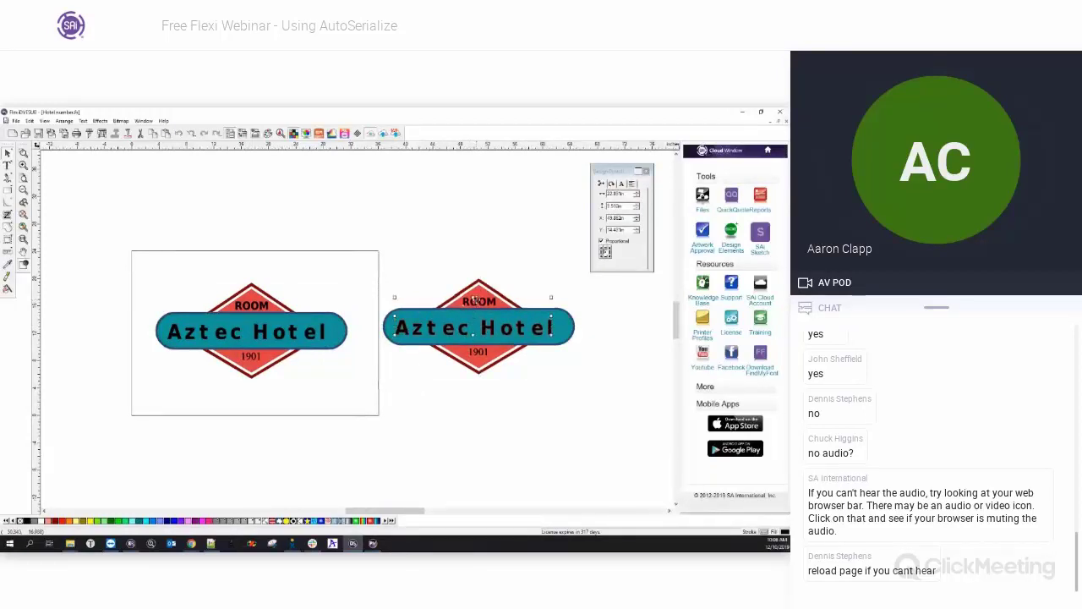
left_click(479, 352)
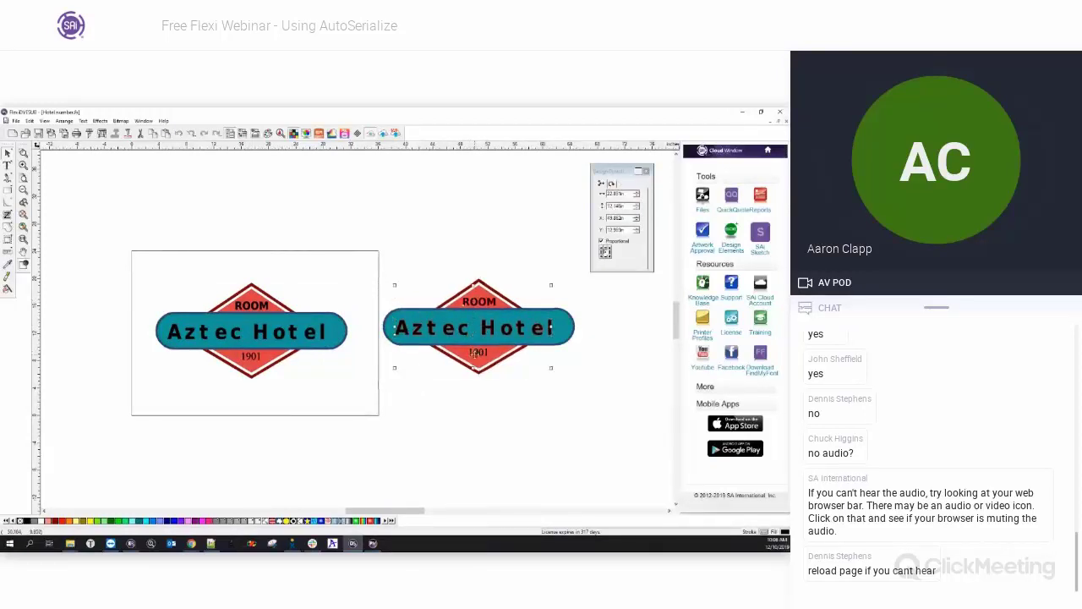
left_click(536, 397)
Convert the whole sign copy beside the page to outlines and check its lettering.
left_click_drag(380, 252, 595, 392)
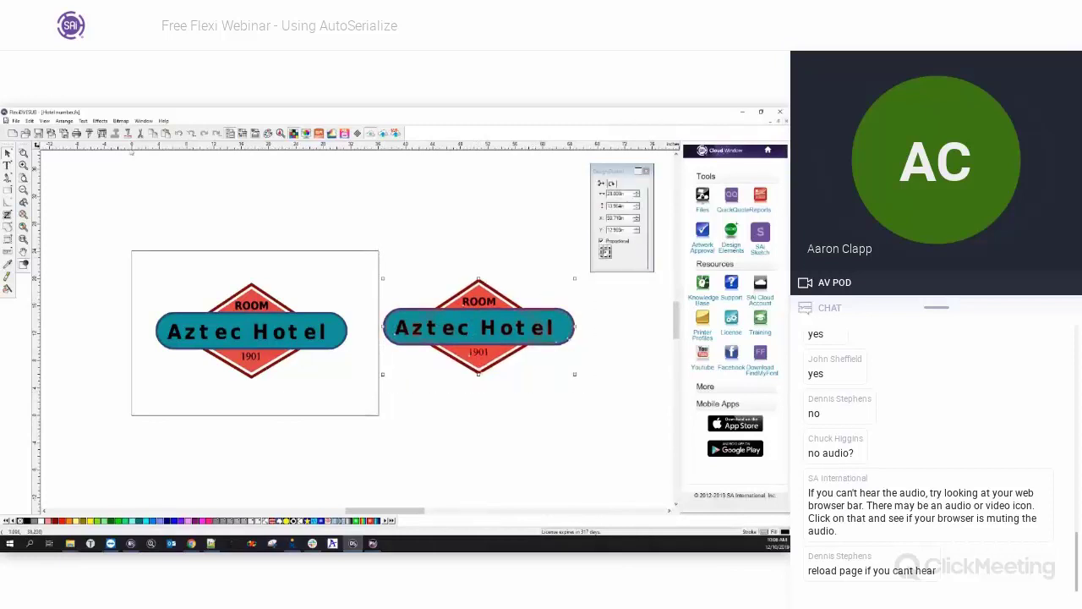
left_click(63, 120)
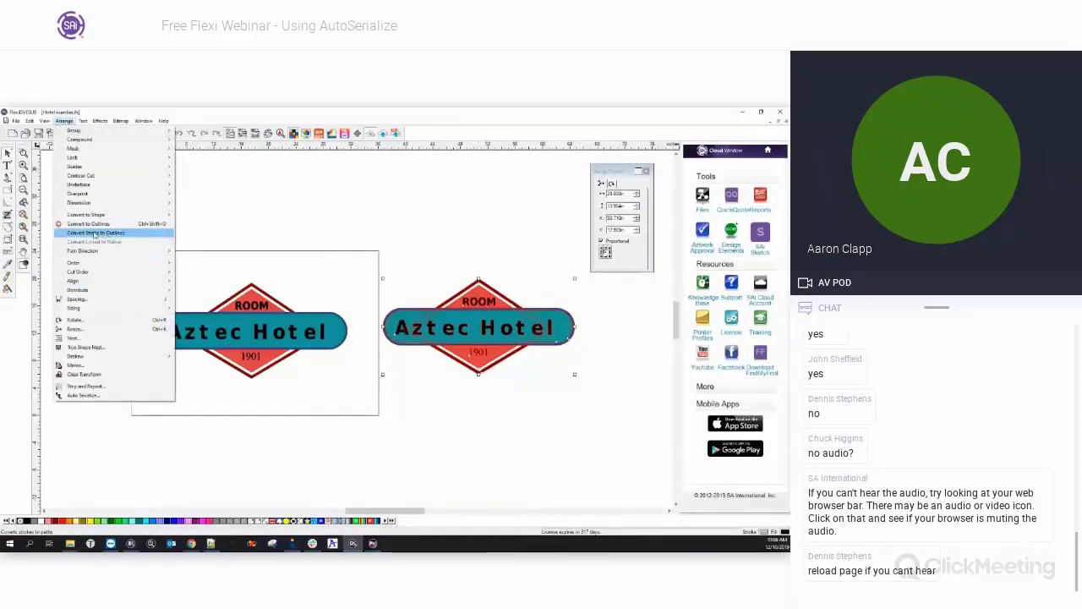
left_click(81, 225)
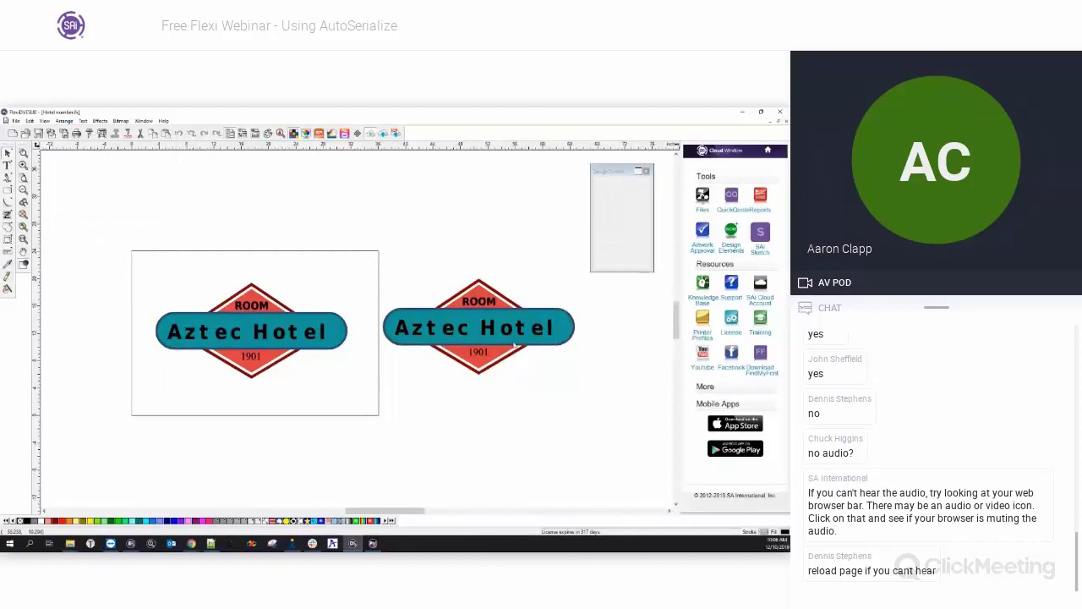
left_click(472, 300)
left_click(374, 266)
left_click(477, 310)
left_click(483, 308)
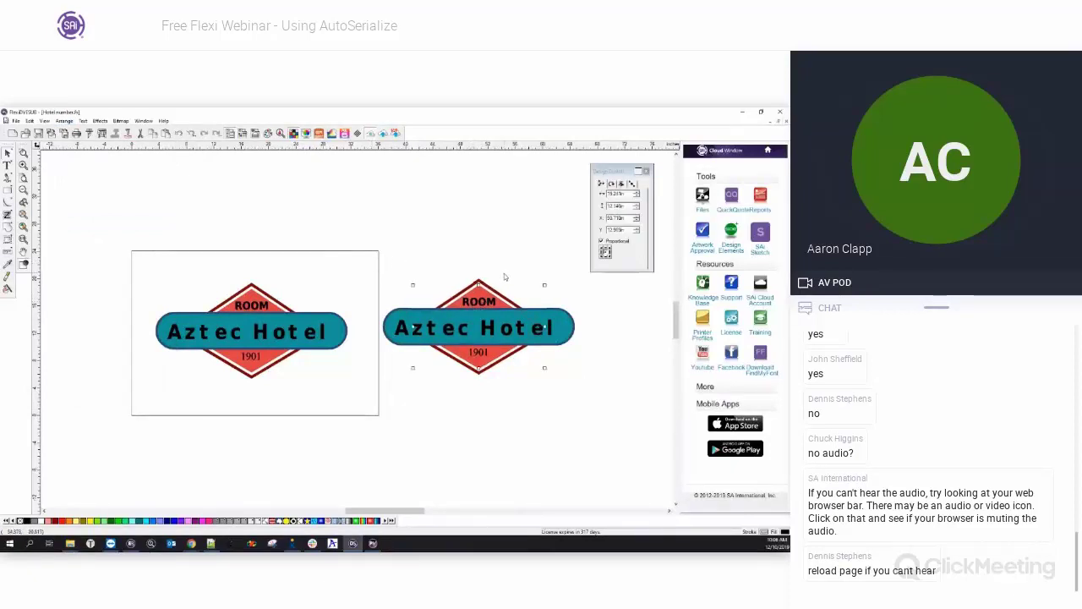
Try to run Auto Serialize on the outlined sign copy, and delete that copy.
left_click_drag(376, 254, 624, 407)
left_click(64, 121)
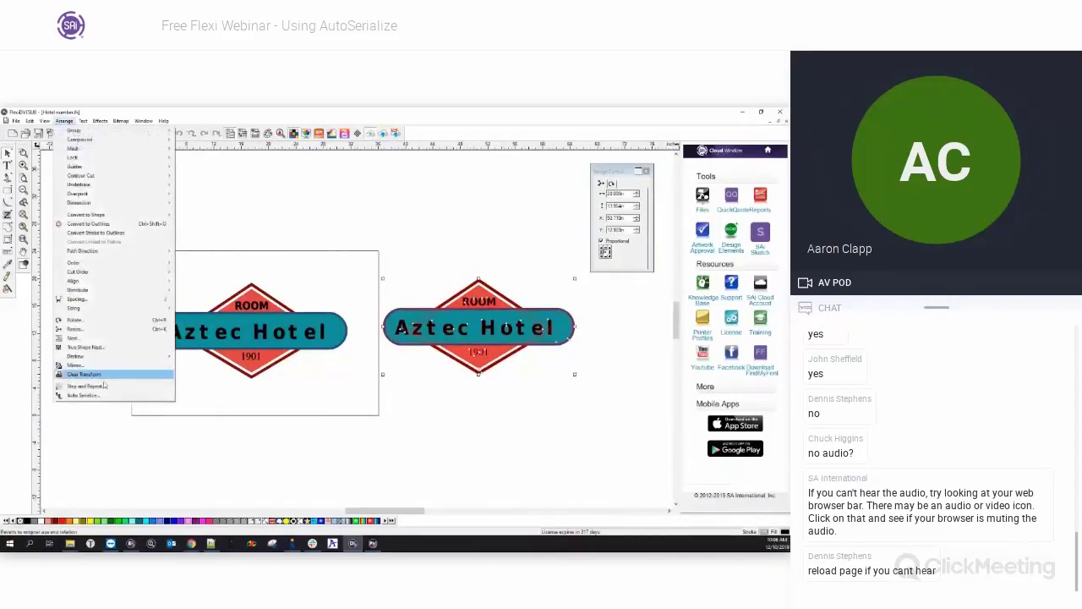
left_click(103, 395)
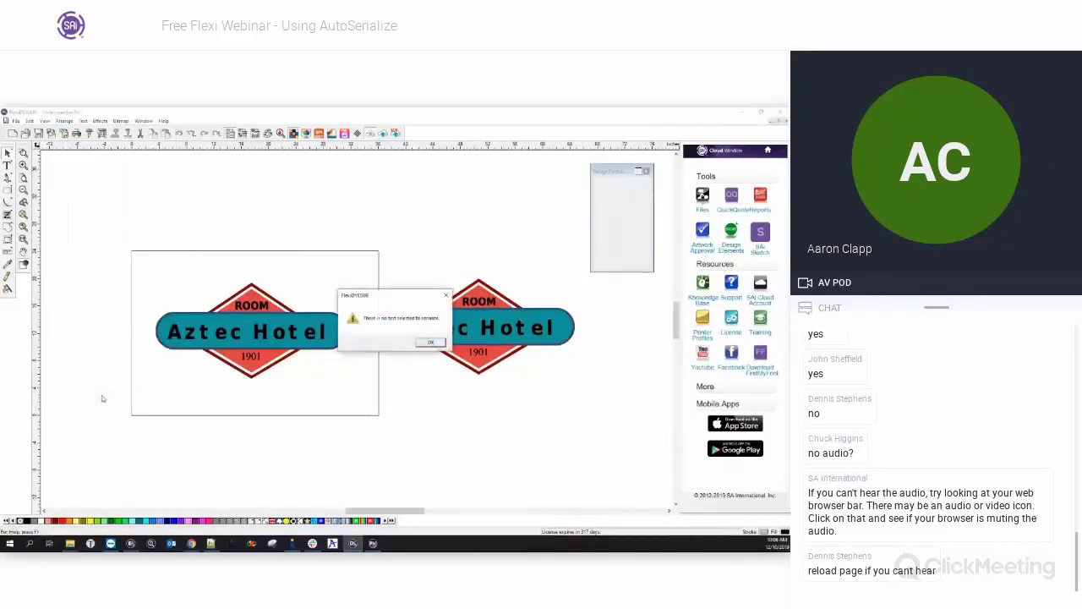
left_click(429, 342)
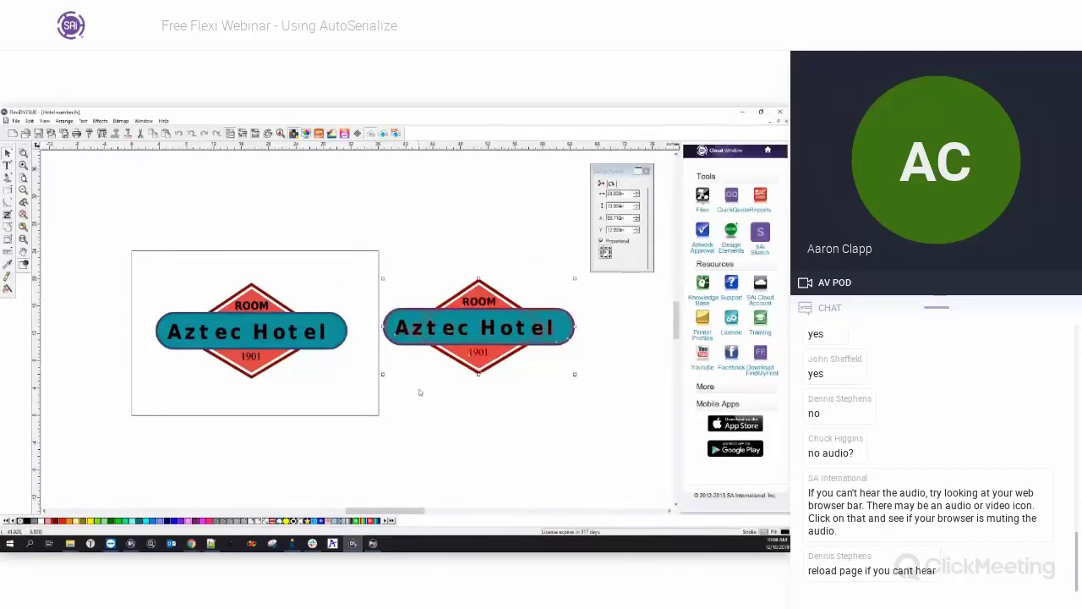
key("Delete")
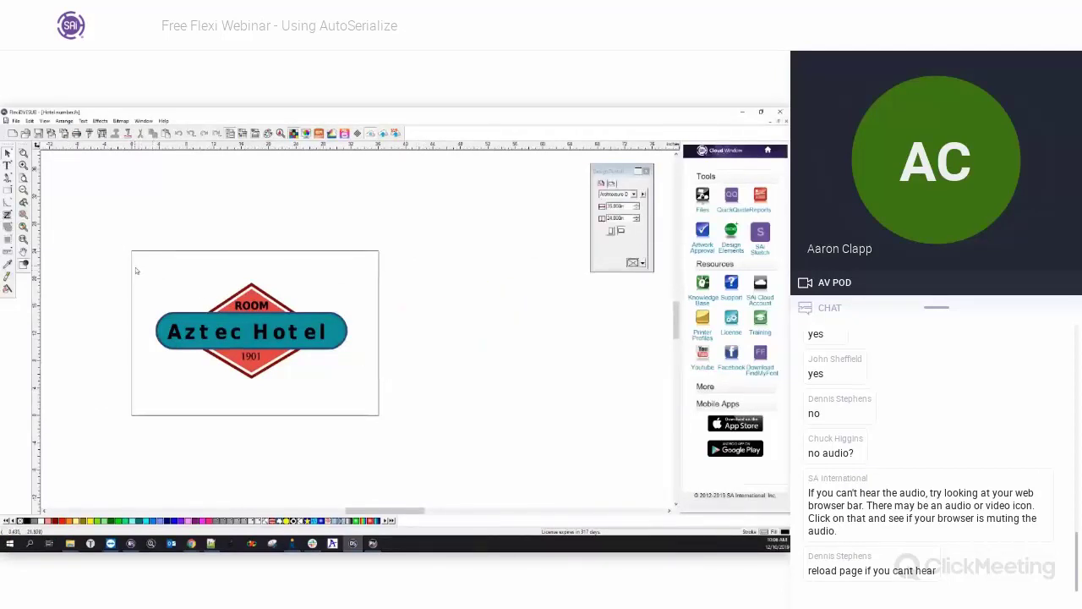
Place a fresh duplicate of the original Aztec Hotel sign to the right of the page.
left_click_drag(136, 268, 386, 412)
left_click_drag(253, 335, 487, 338)
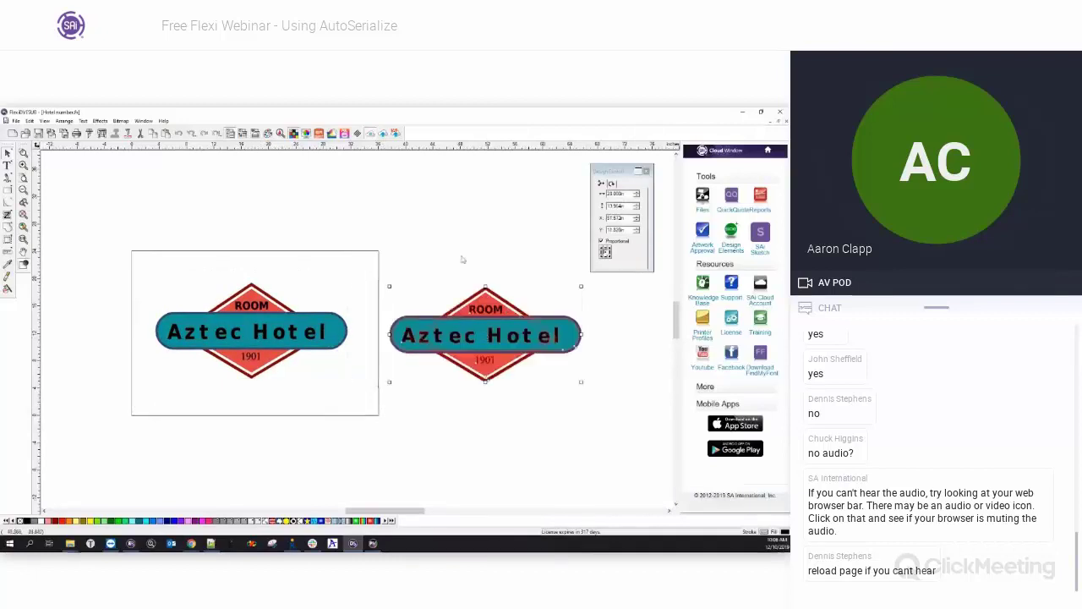
Convert the sign copy's Aztec Hotel lettering and room number to outlines, leaving its ROOM text live.
left_click(442, 266)
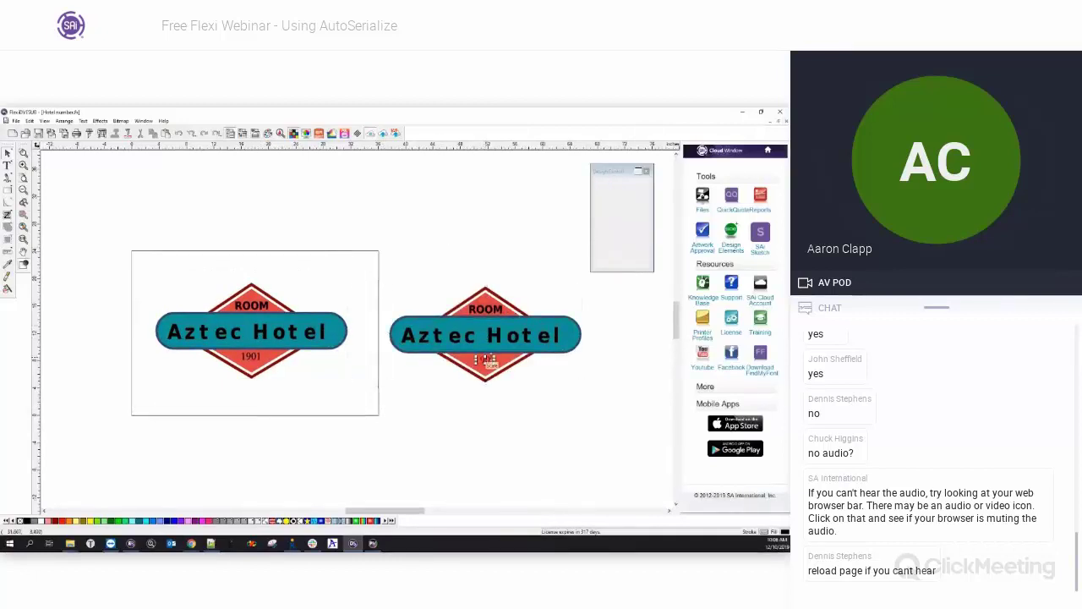
left_click(486, 359)
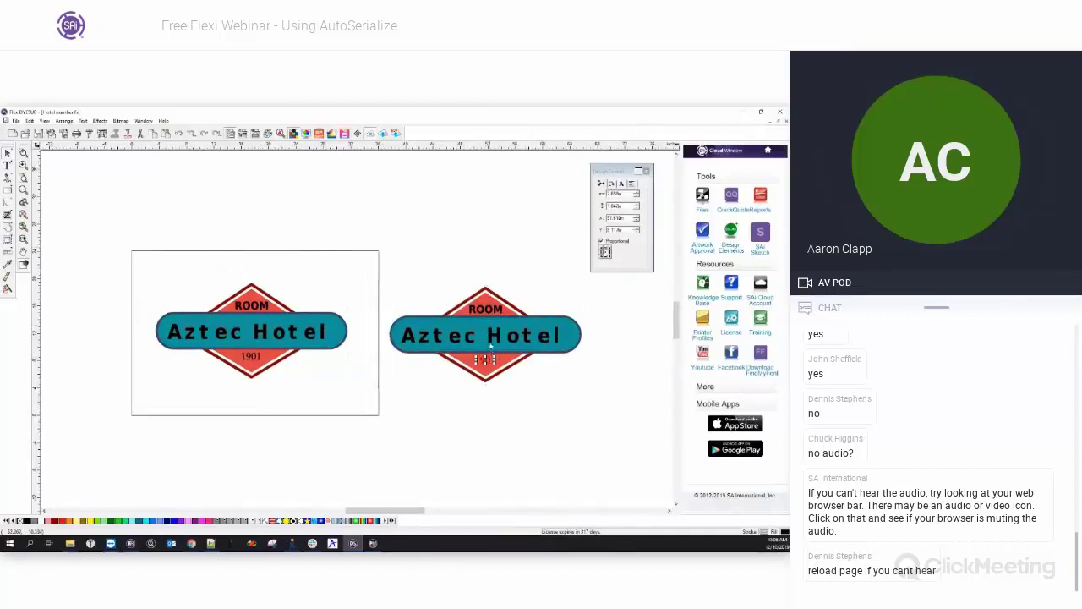
left_click(64, 121)
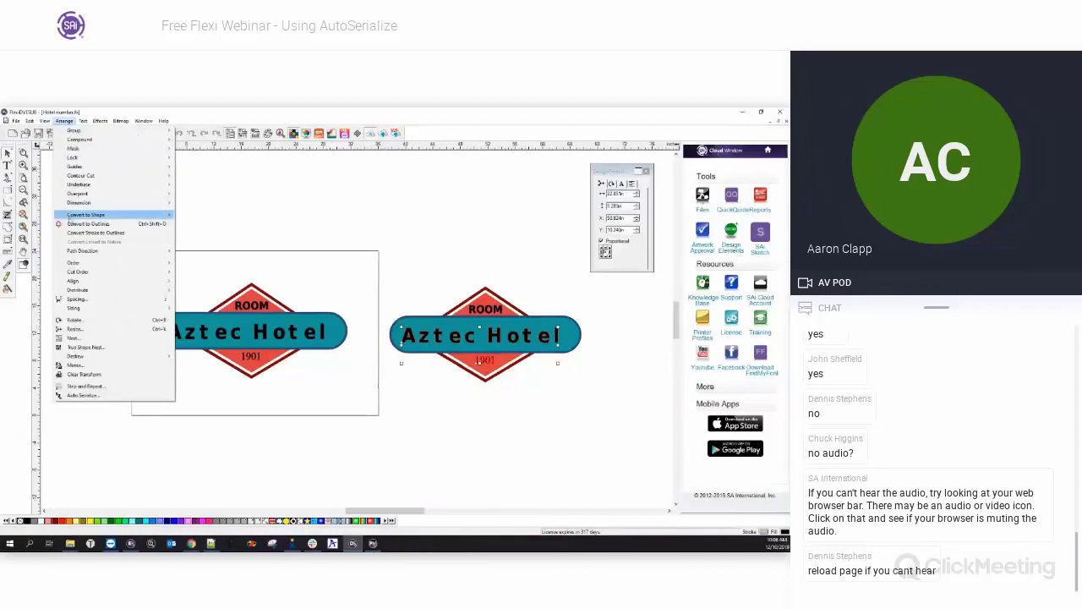
left_click(73, 223)
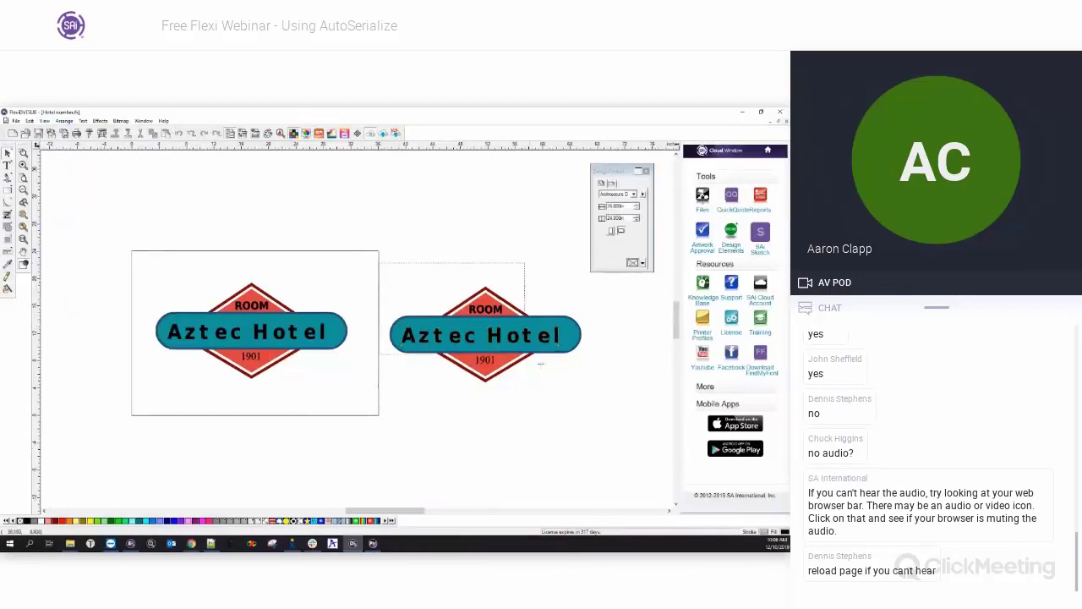
Check which text Auto Serialize offers for the partly outlined sign copy, cancel it, and delete the copy.
left_click_drag(539, 363, 541, 365)
left_click(60, 122)
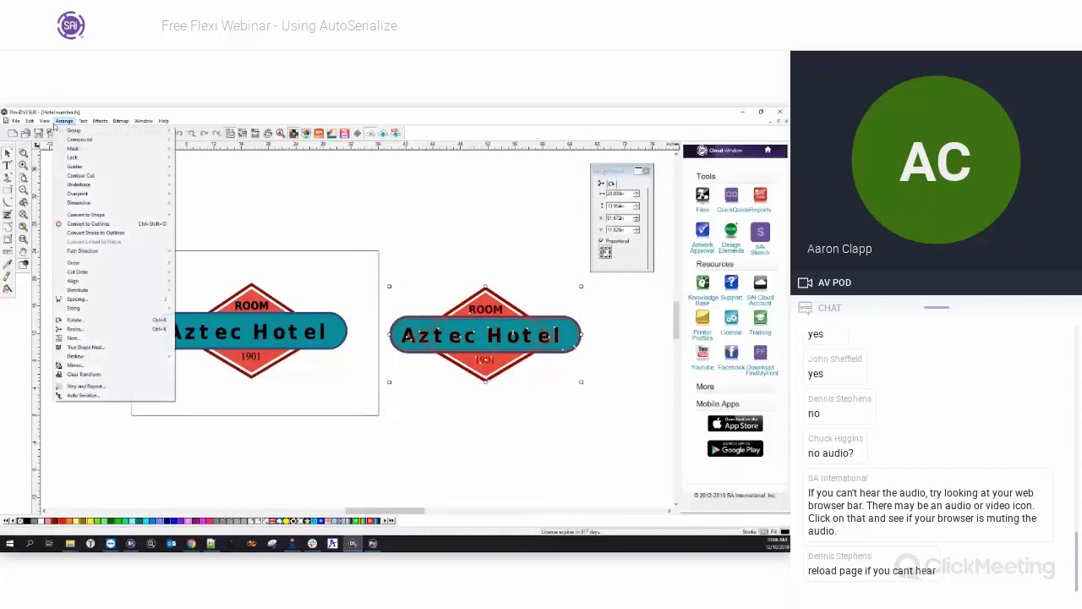
left_click(82, 395)
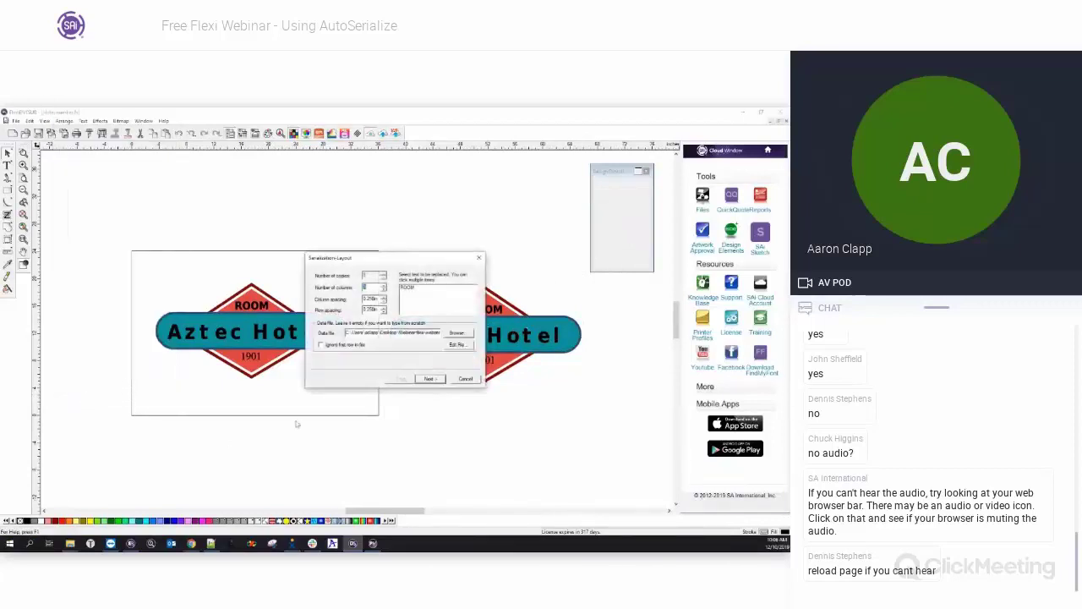
left_click_drag(400, 259, 369, 248)
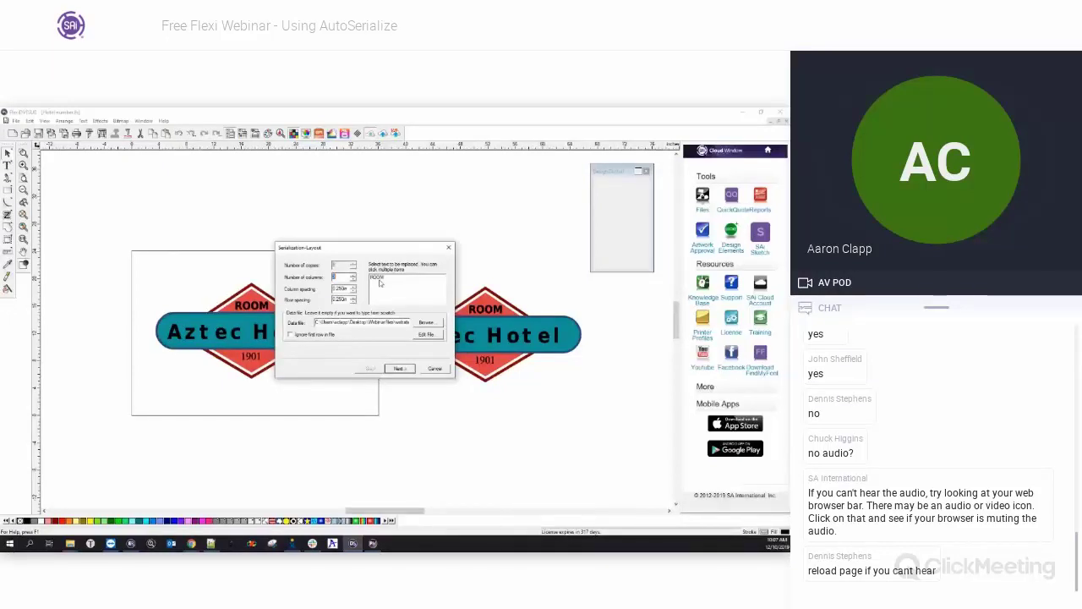
left_click(448, 246)
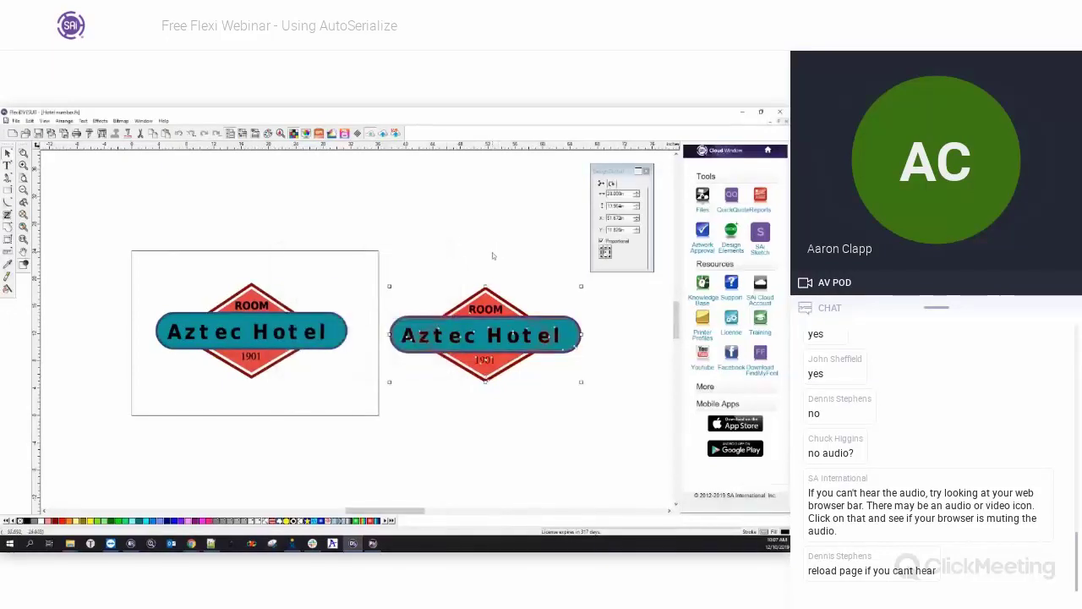
left_click_drag(390, 274, 595, 402)
key("Delete")
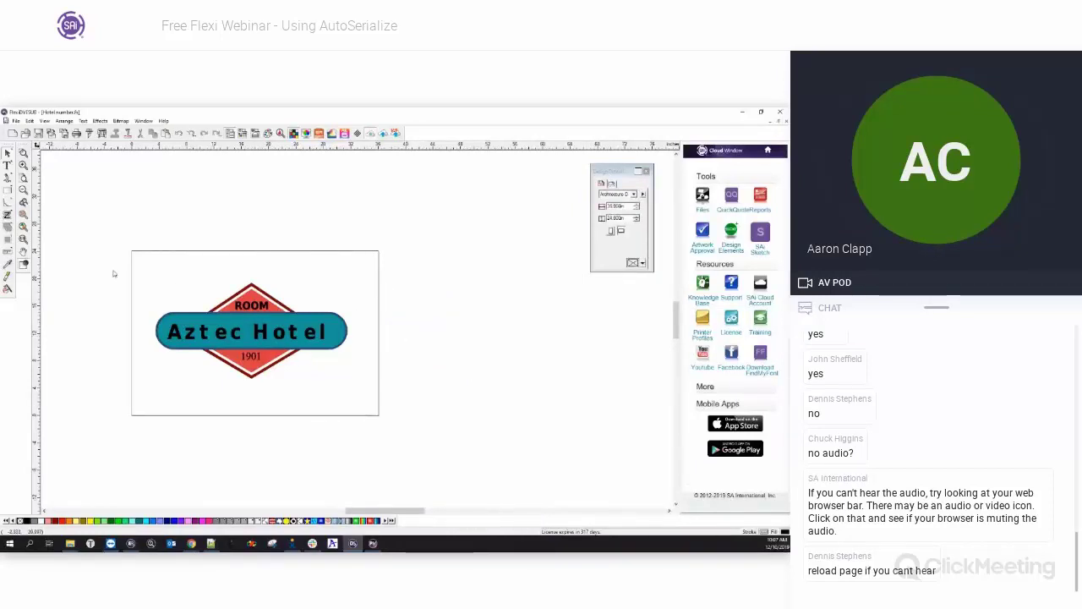
Start Auto Serialize on the whole original Aztec Hotel sign.
left_click_drag(116, 254, 405, 410)
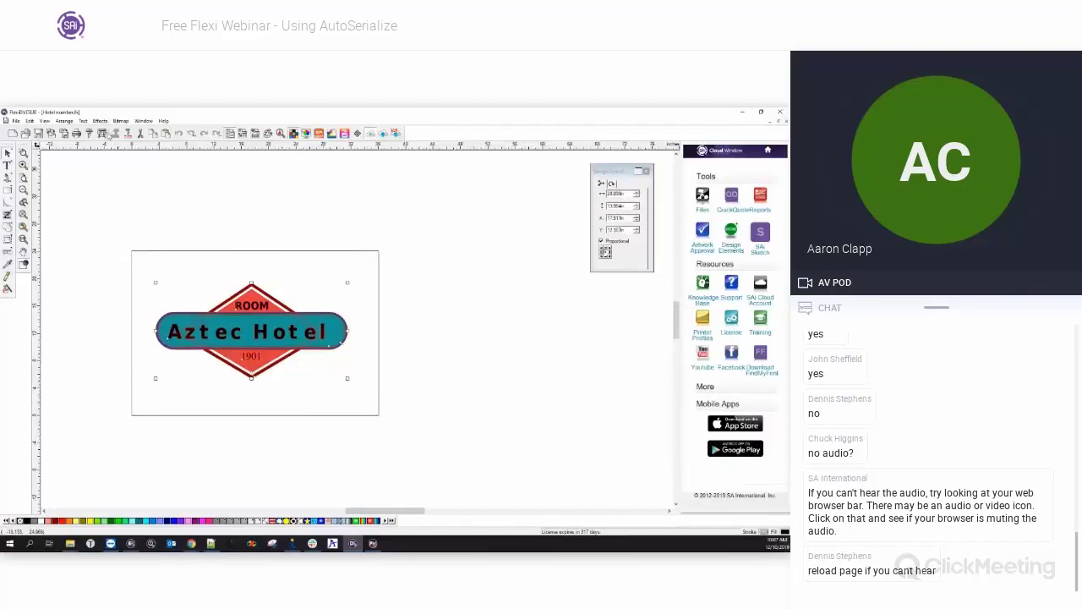
left_click(64, 121)
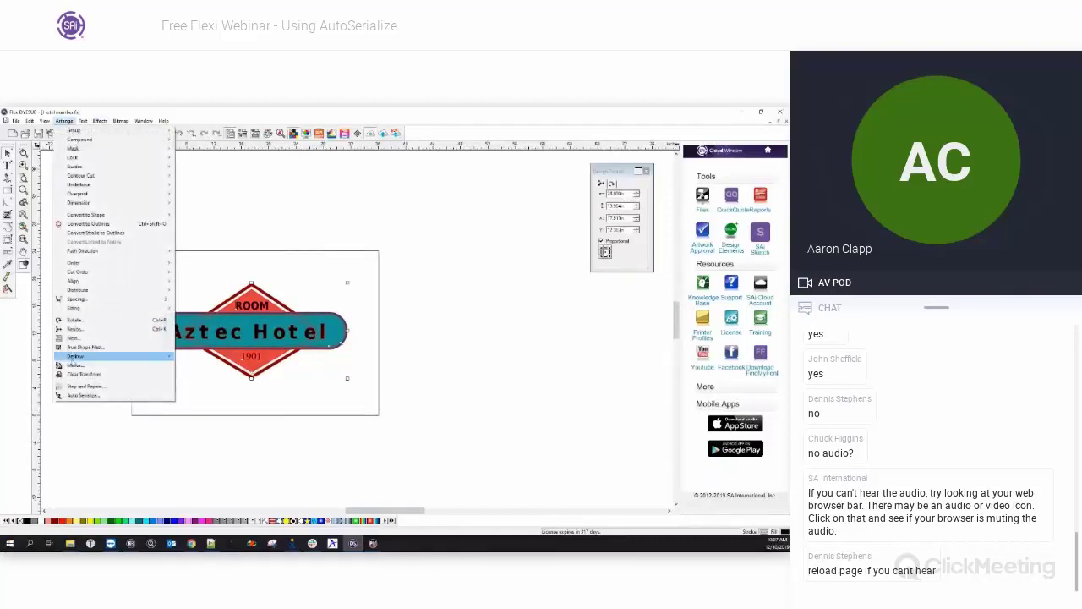
left_click(84, 395)
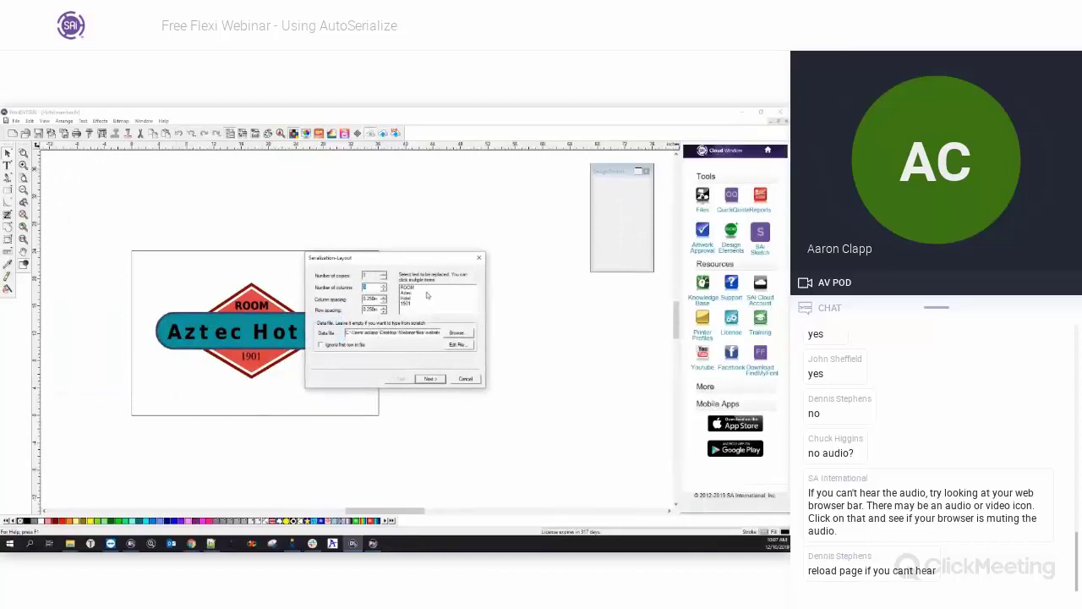
Try selecting and clearing several of the sign's text items as the text to be replaced.
left_click(409, 288)
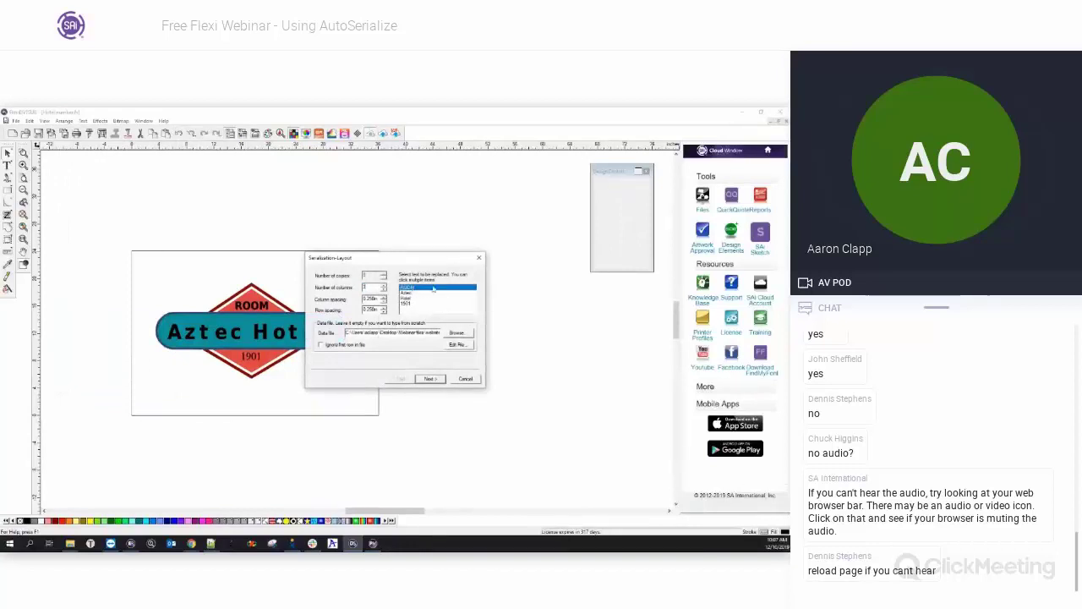
left_click(418, 298)
left_click(417, 303)
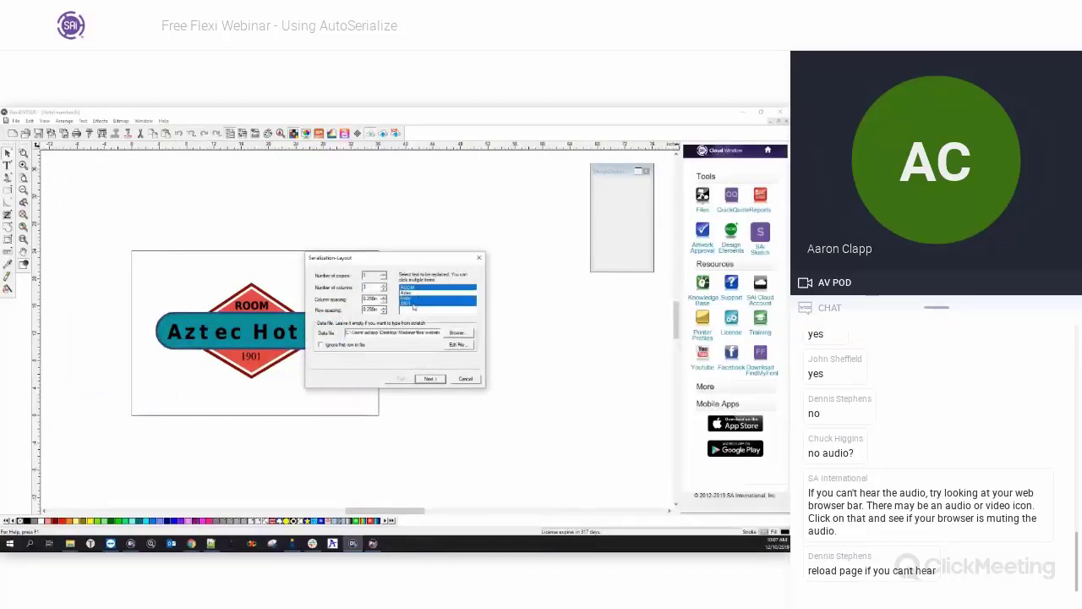
left_click(418, 294)
left_click(418, 293)
left_click(418, 299)
left_click(418, 304)
left_click(410, 287)
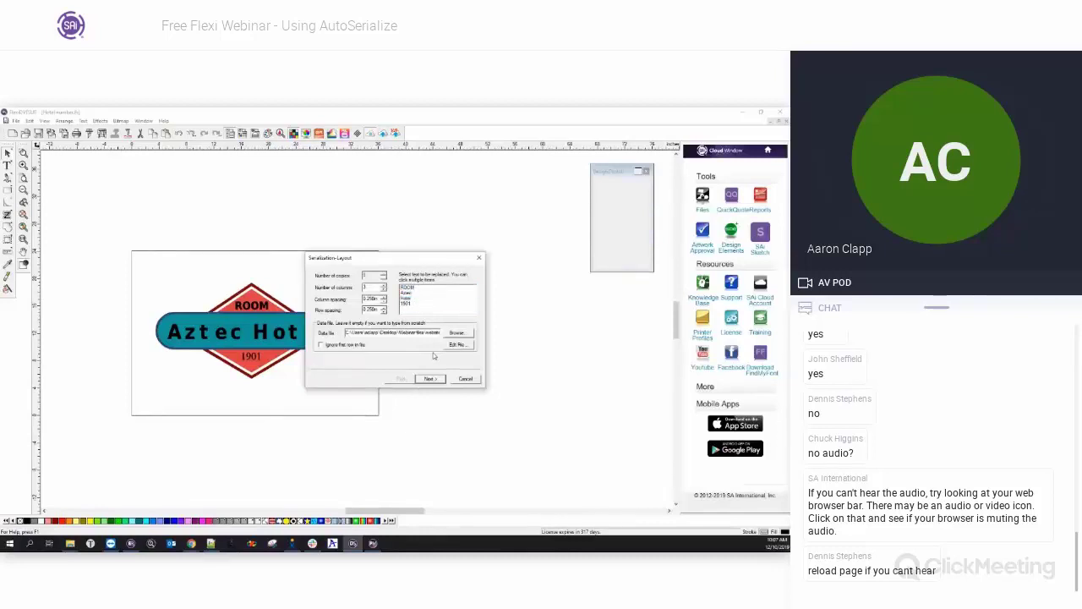
Choose only the room number 1901 as the text to be replaced and continue to the data source.
left_click(404, 303)
left_click(404, 305)
left_click(429, 379)
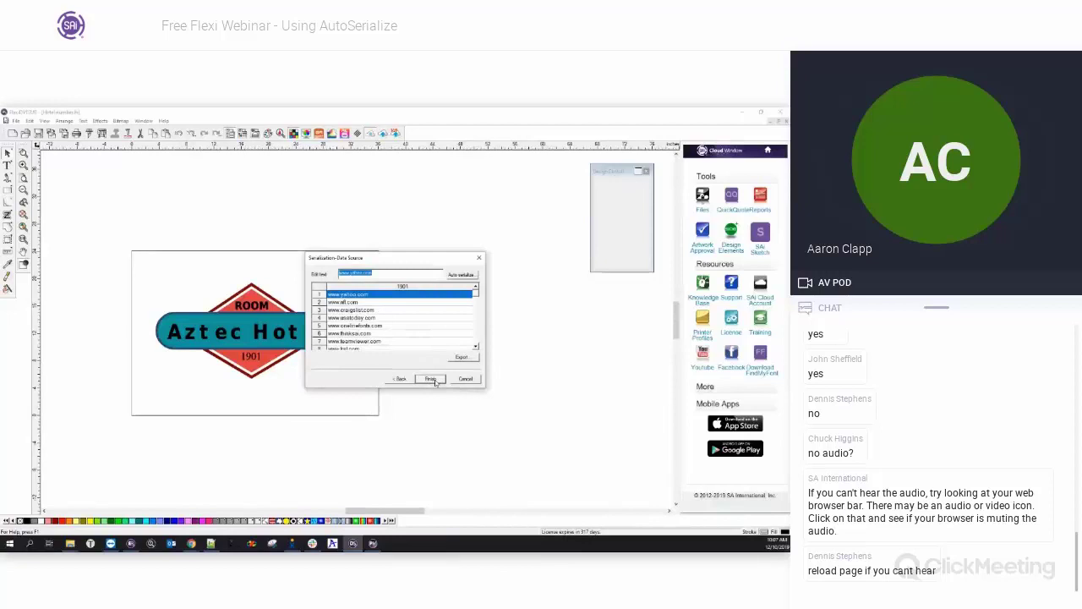
Auto-serialize the data rows as a numeric sequence starting at 1001 and check the list to its end.
left_click(464, 277)
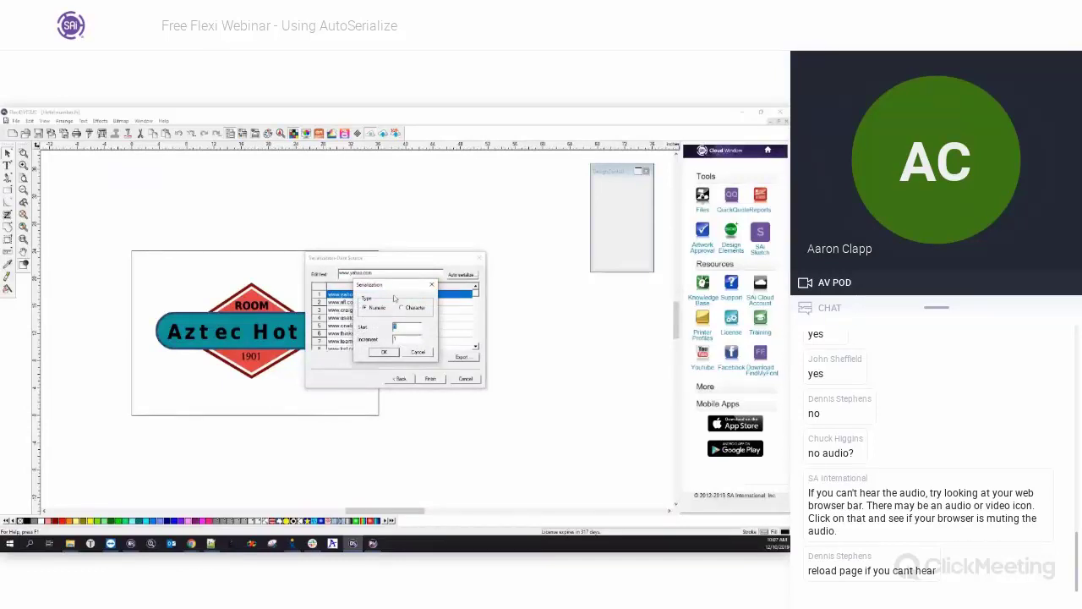
left_click_drag(377, 286, 380, 286)
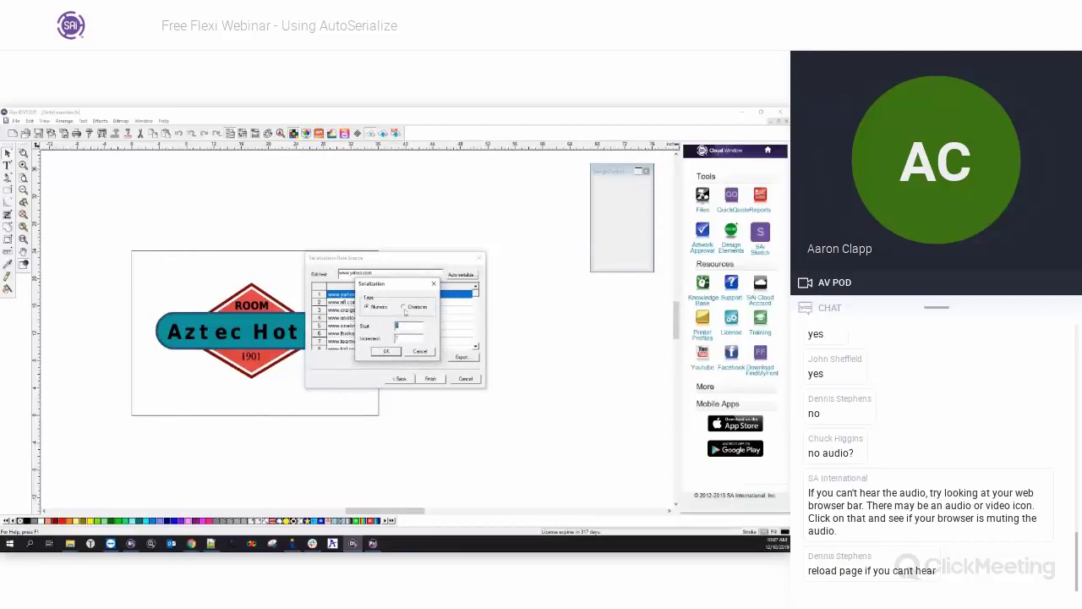
left_click(403, 307)
left_click(366, 307)
double_click(396, 326)
type("1001")
left_click(386, 351)
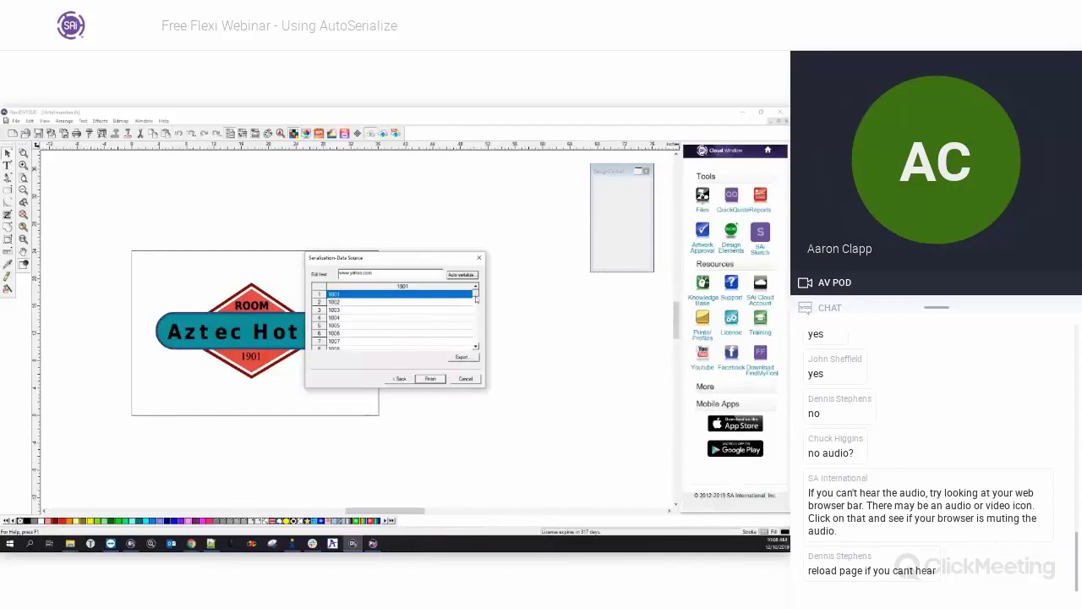
left_click_drag(475, 297, 476, 334)
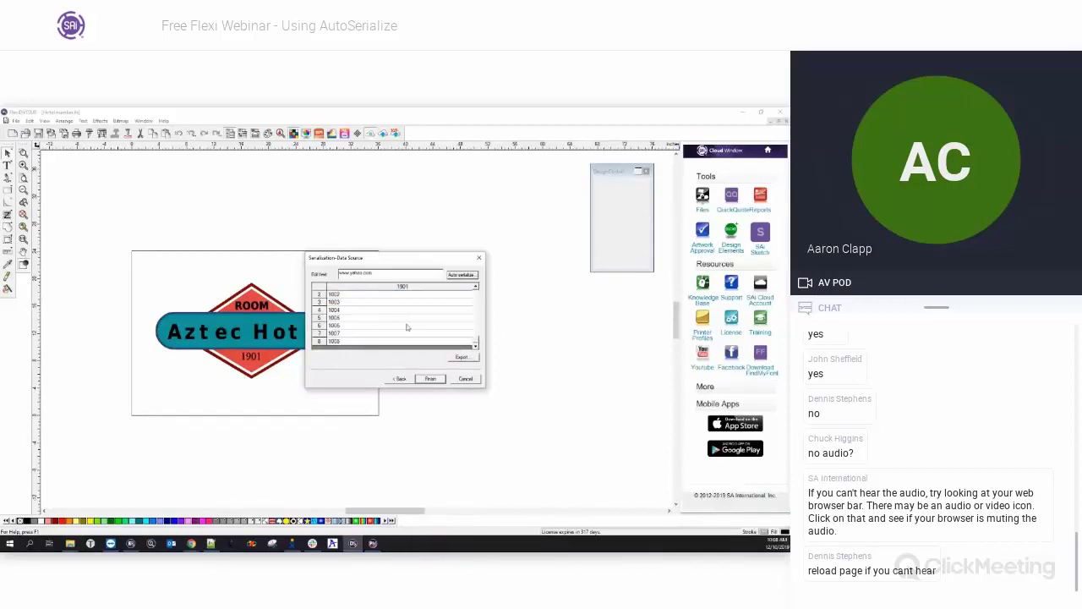
left_click(476, 289)
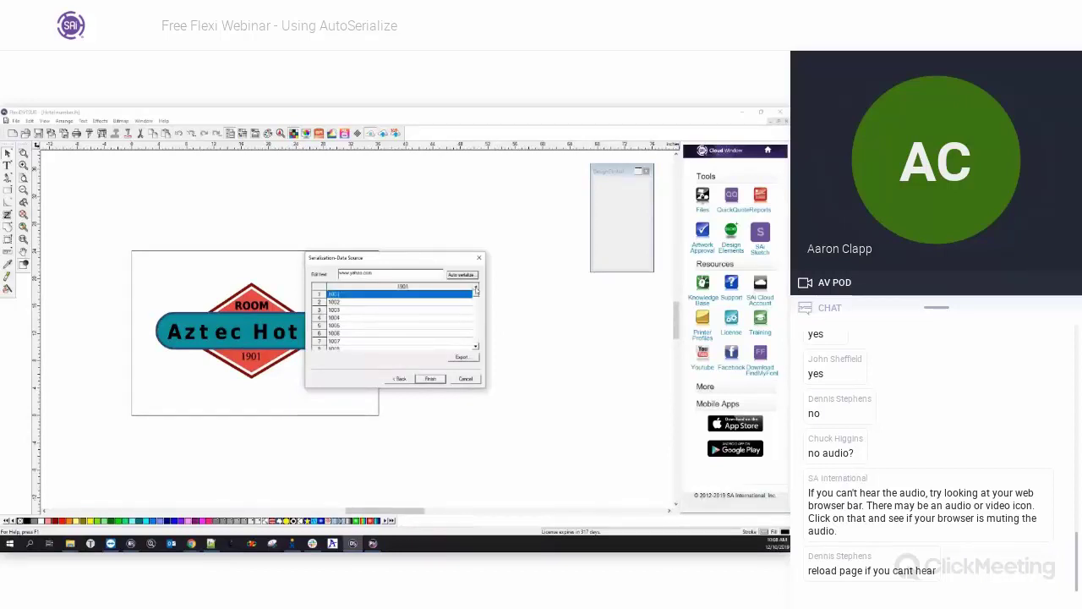
Return to the serialization layout, clear the data file path, set the number of copies to 50, and continue to the data source.
left_click(401, 378)
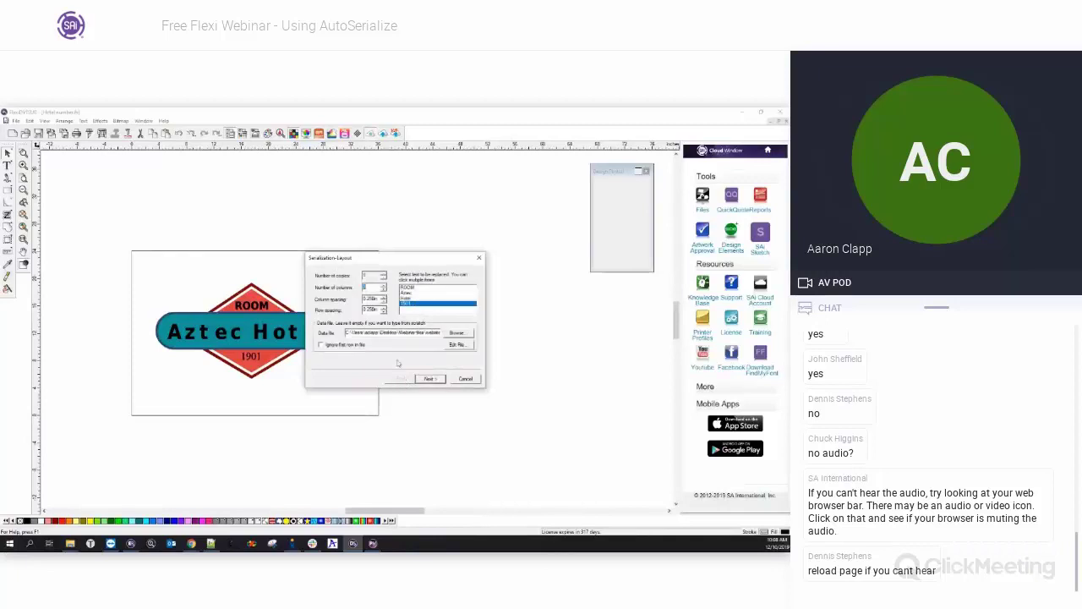
left_click_drag(345, 332, 475, 336)
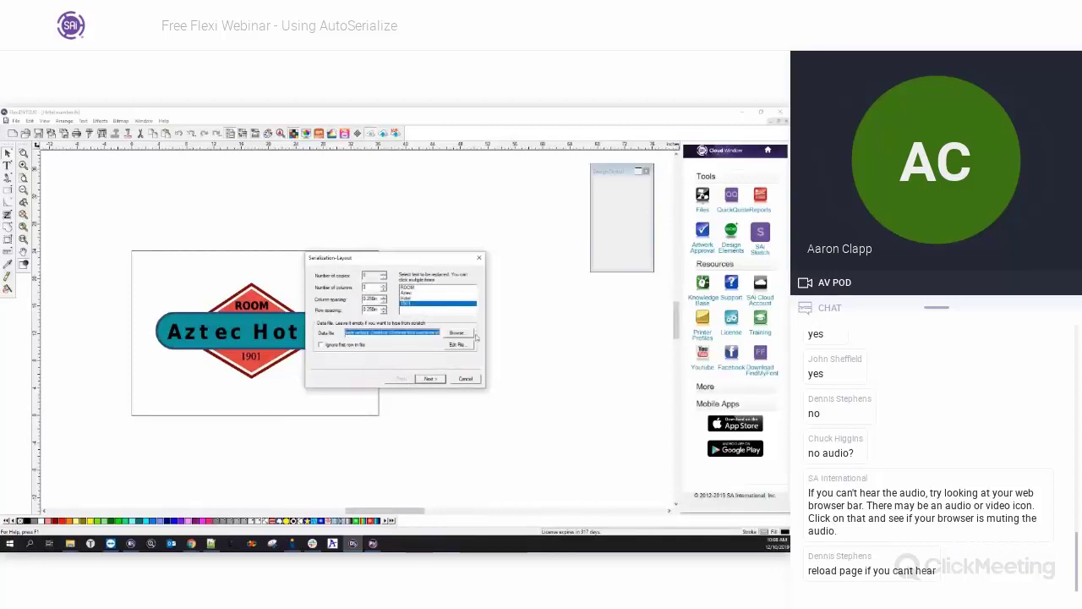
key("Delete")
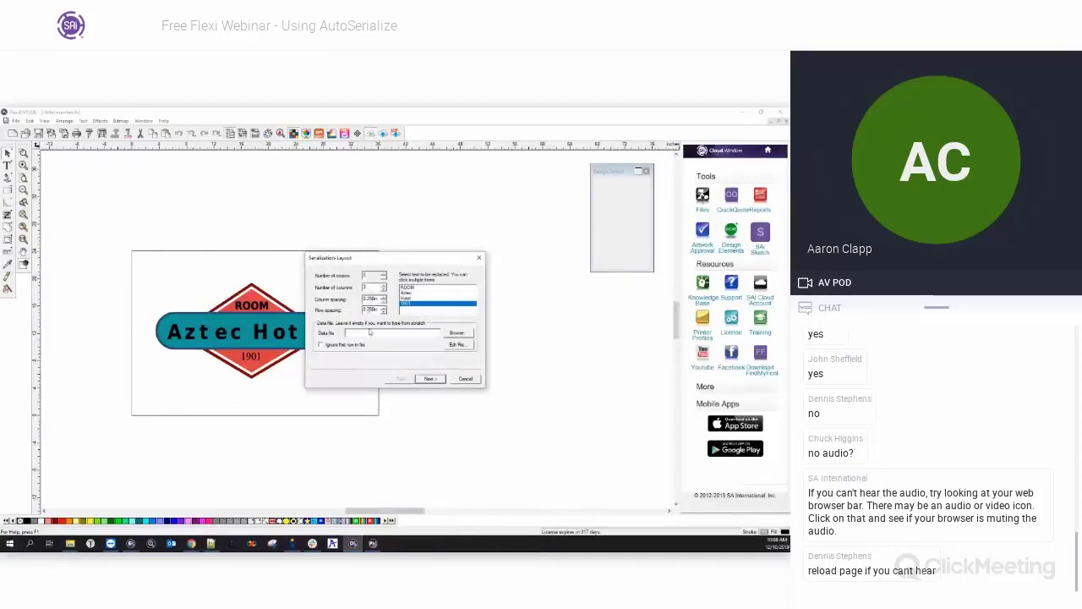
key("Tab")
left_click_drag(370, 275, 344, 278)
key("Tab")
left_click(431, 378)
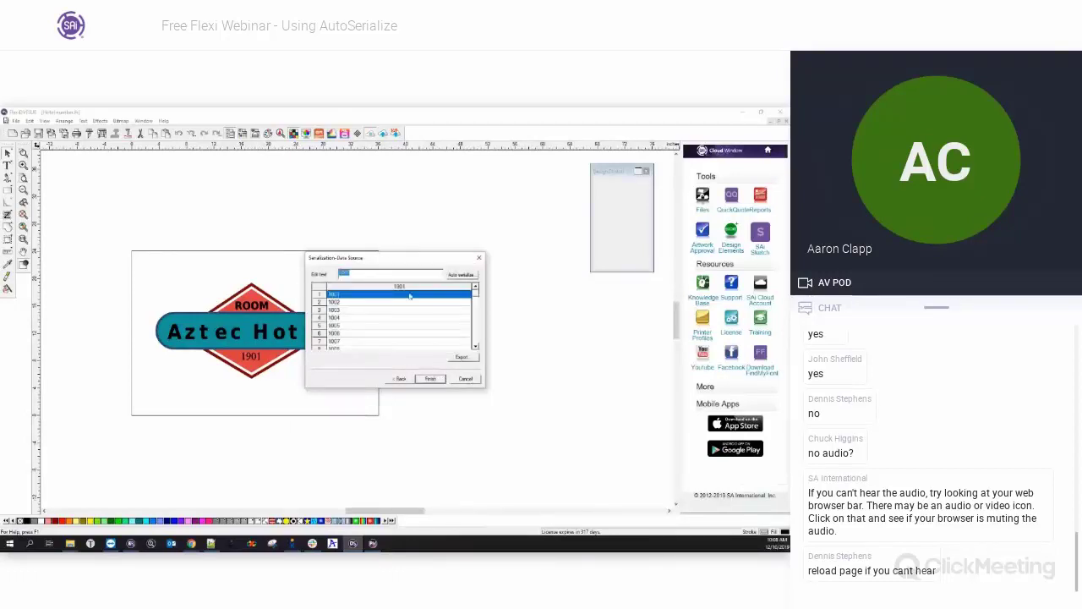
Auto-serialize the 50 rows numerically starting at 1001 and review the list through its last row.
left_click(460, 275)
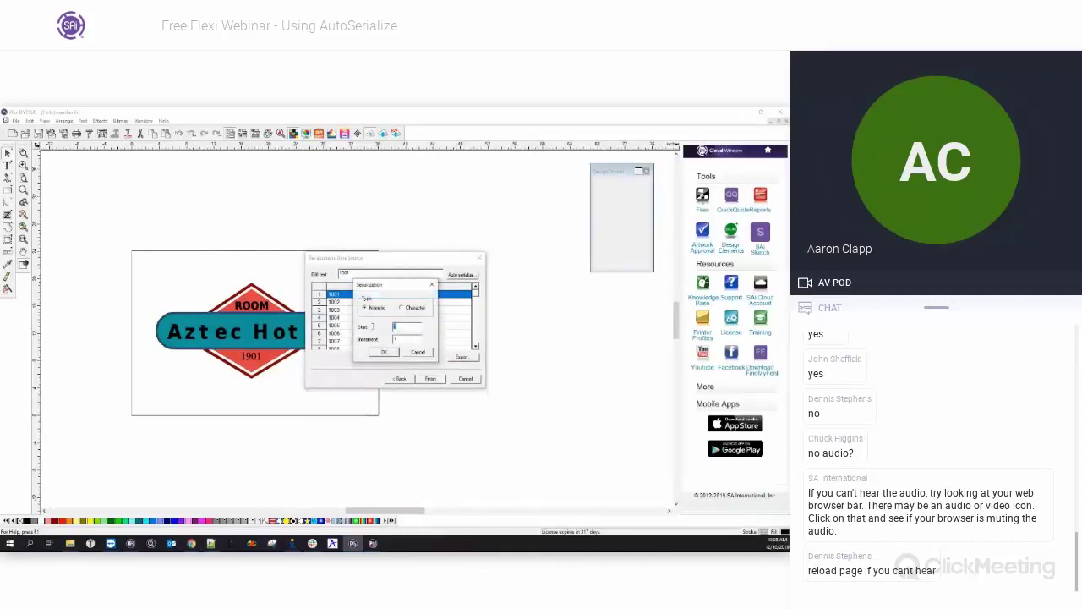
type("1001")
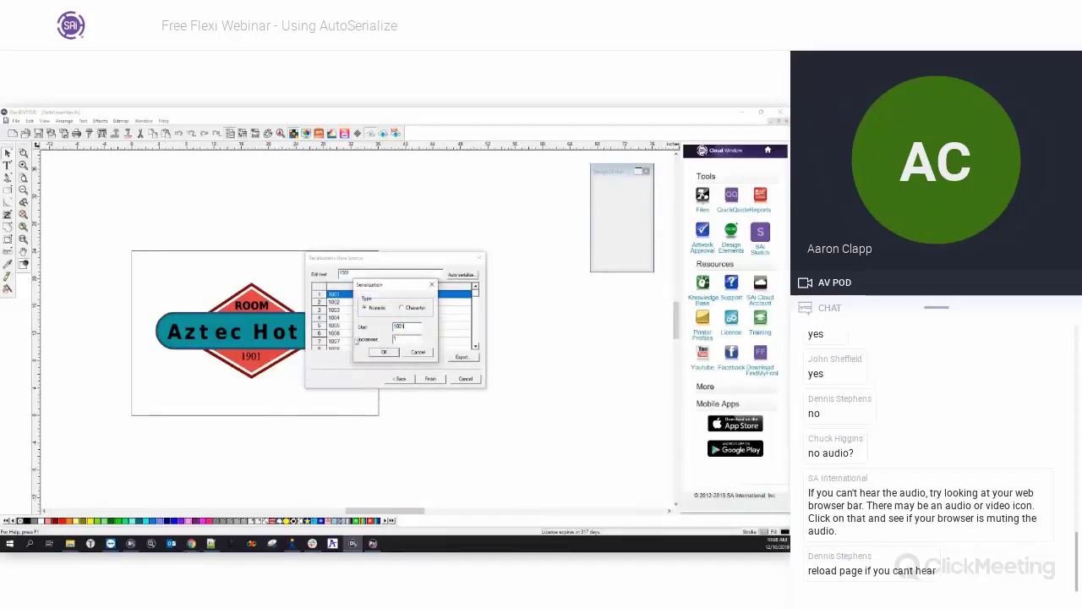
left_click(384, 351)
left_click(475, 348)
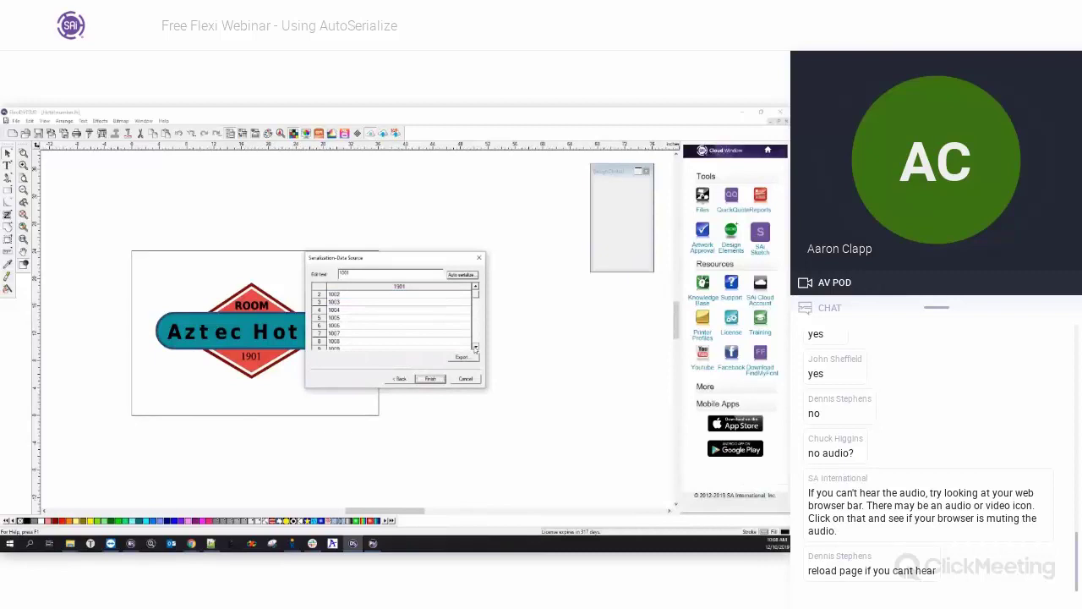
scroll(408, 327, "down", 14)
left_click(475, 347)
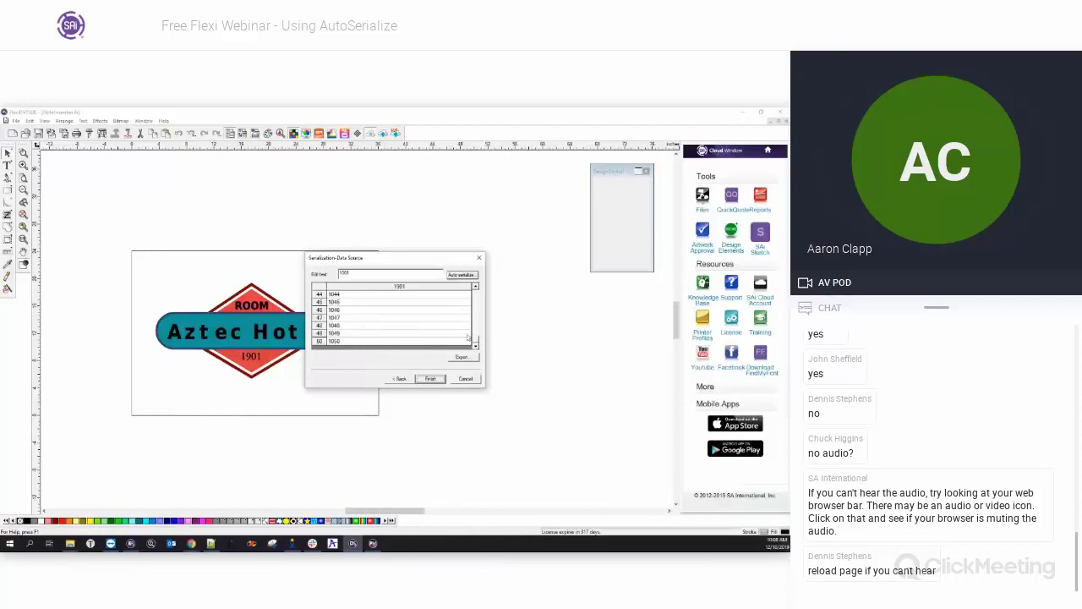
scroll(465, 330, "up", 14)
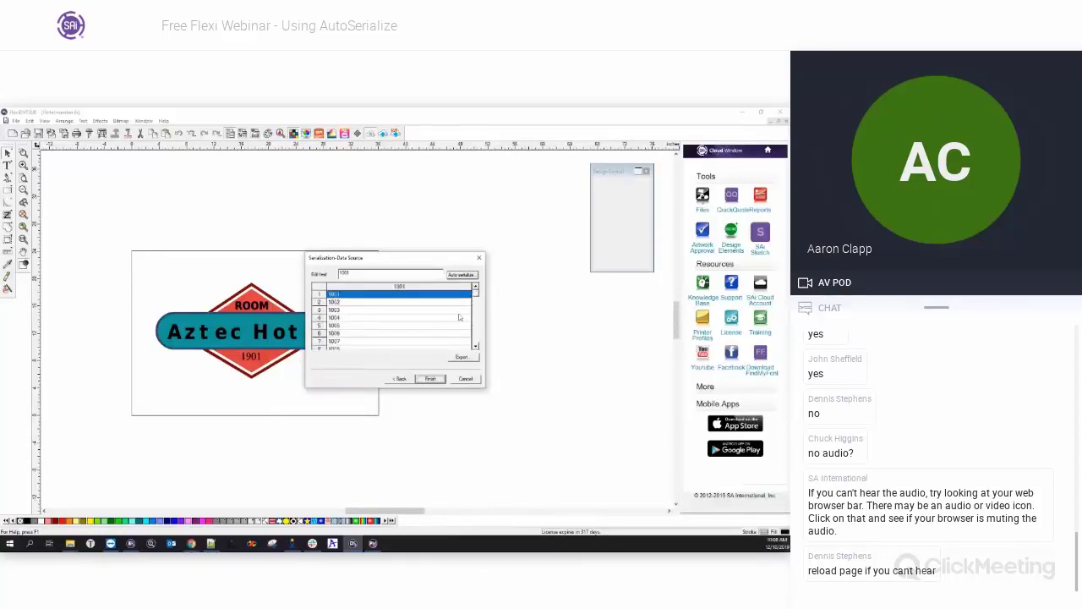
Generate the numbered Aztec Hotel signs and inspect their room numbers down to the last row of copies.
left_click(430, 378)
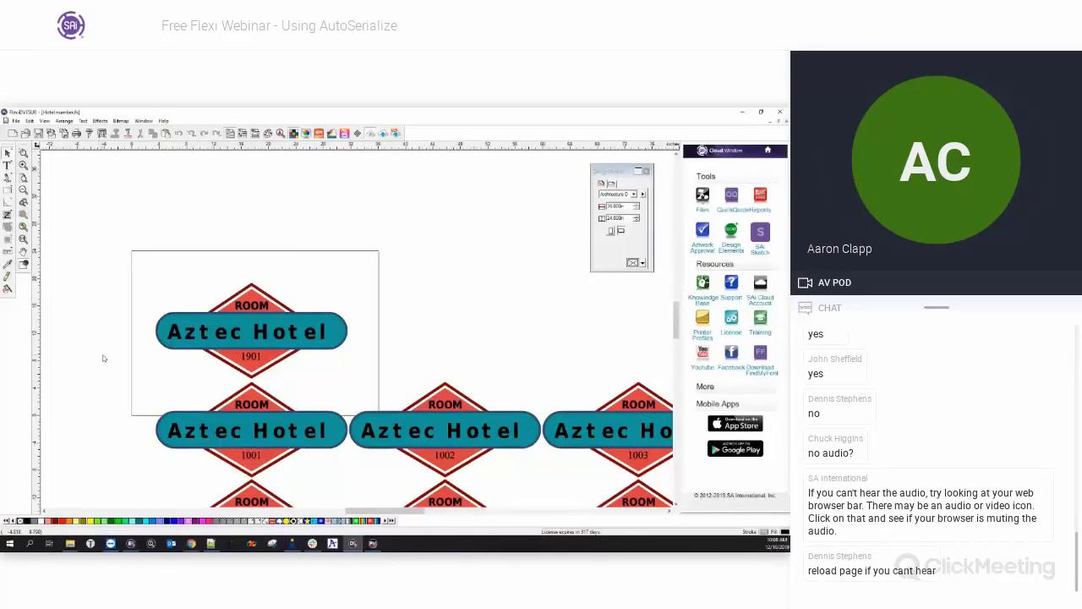
scroll(104, 359, "down", 4)
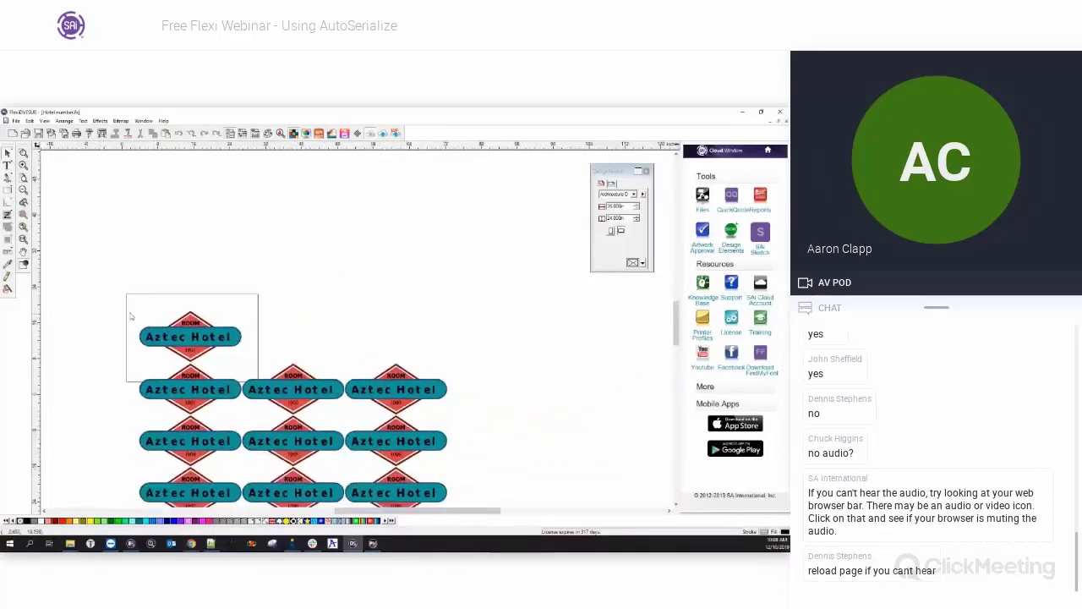
left_click_drag(218, 347, 219, 346)
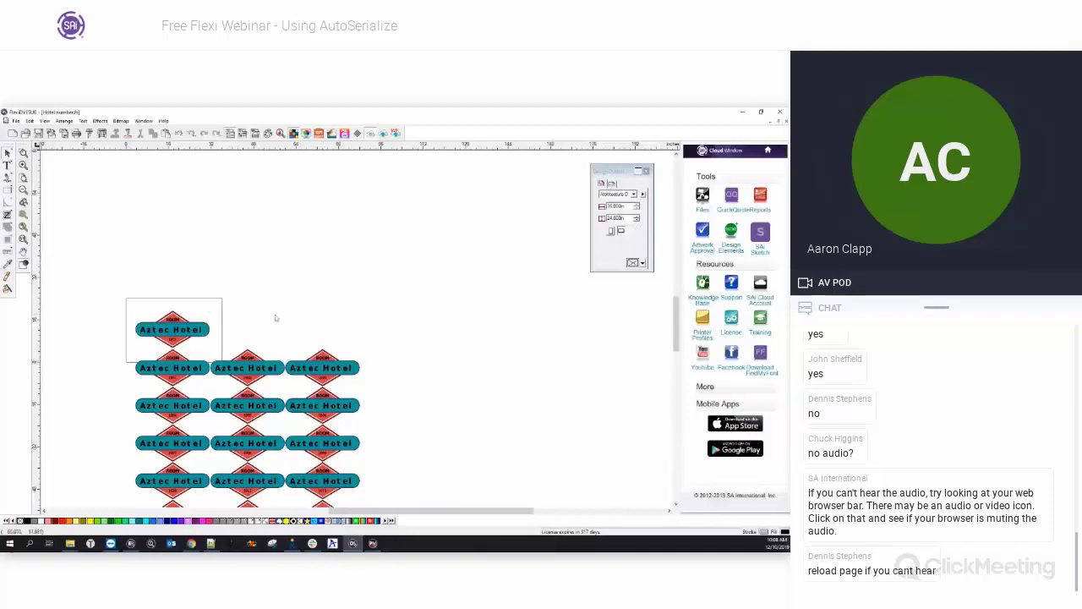
scroll(271, 318, "down", 3)
scroll(259, 321, "down", 3)
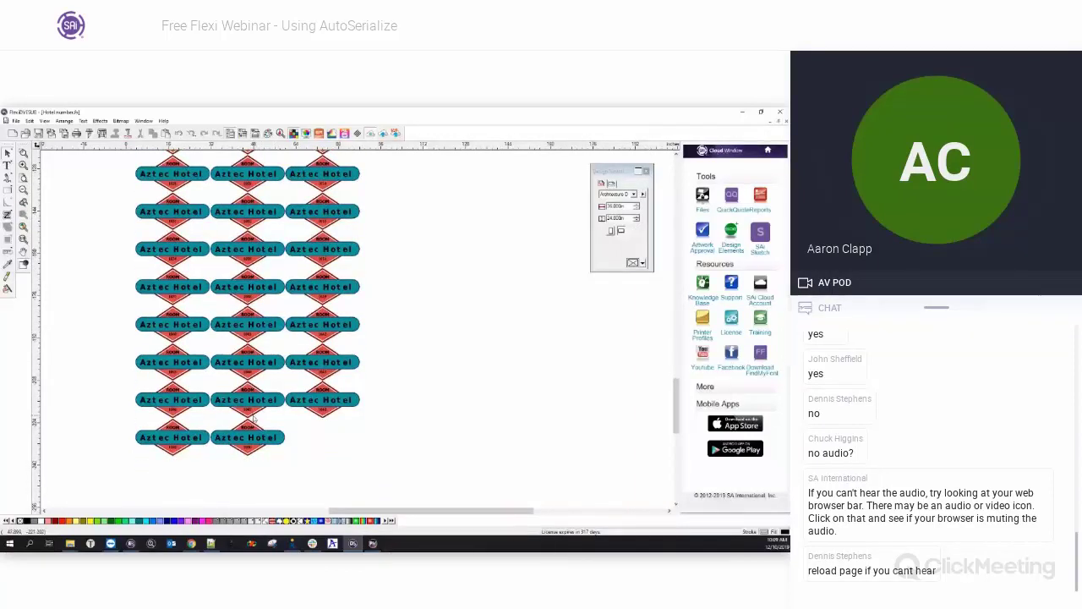
scroll(167, 377, "up", 5)
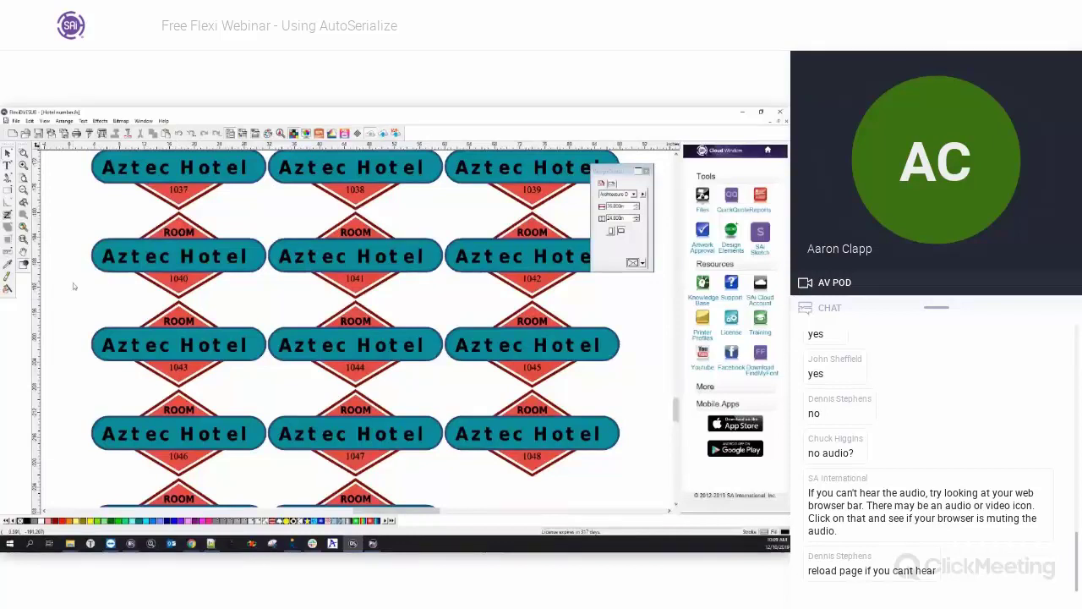
Select all the generated numbered sign copies below the original Aztec Hotel sign and delete them.
scroll(151, 310, "down", 2)
scroll(151, 309, "down", 3)
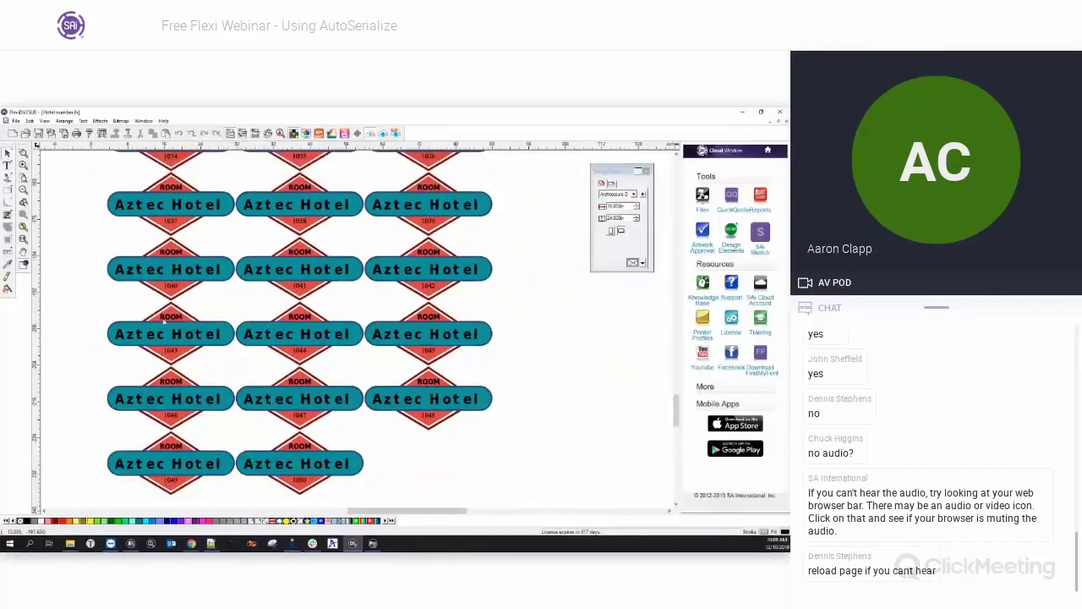
scroll(241, 361, "down", 4)
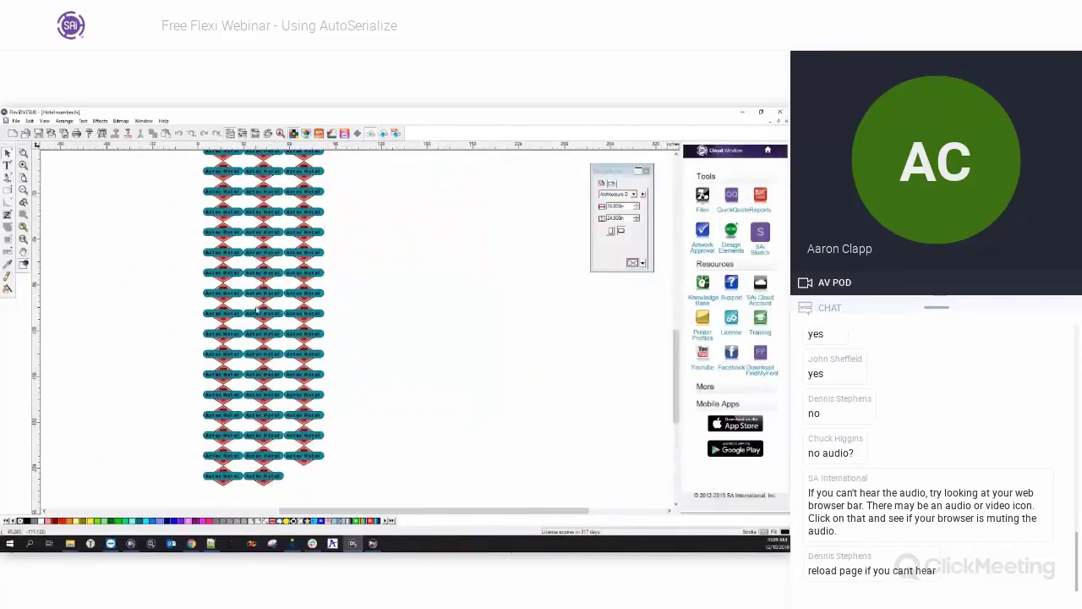
left_click_drag(208, 191, 317, 461)
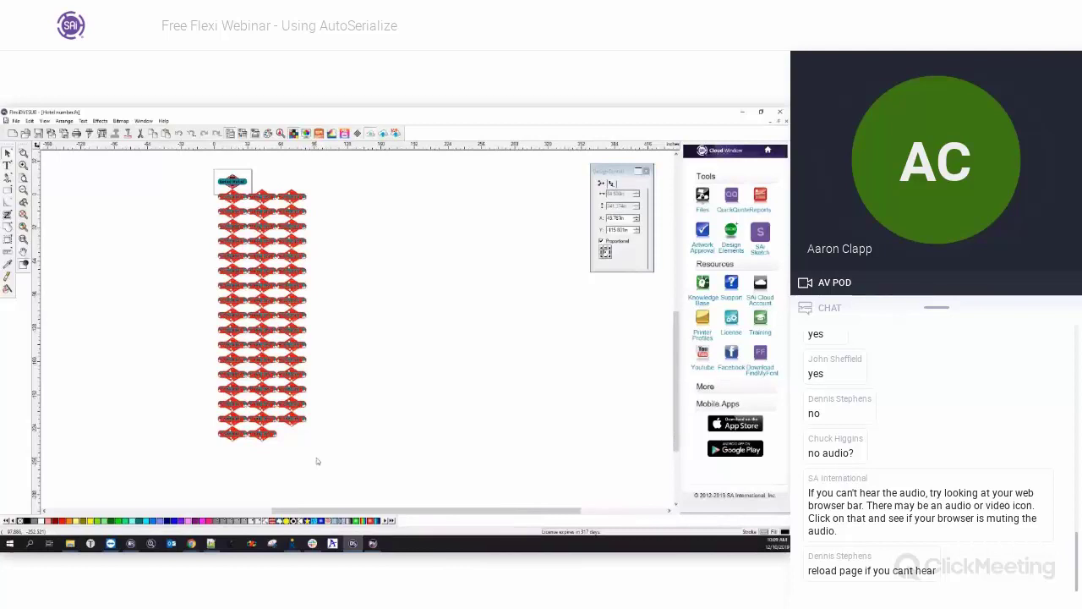
key("Delete")
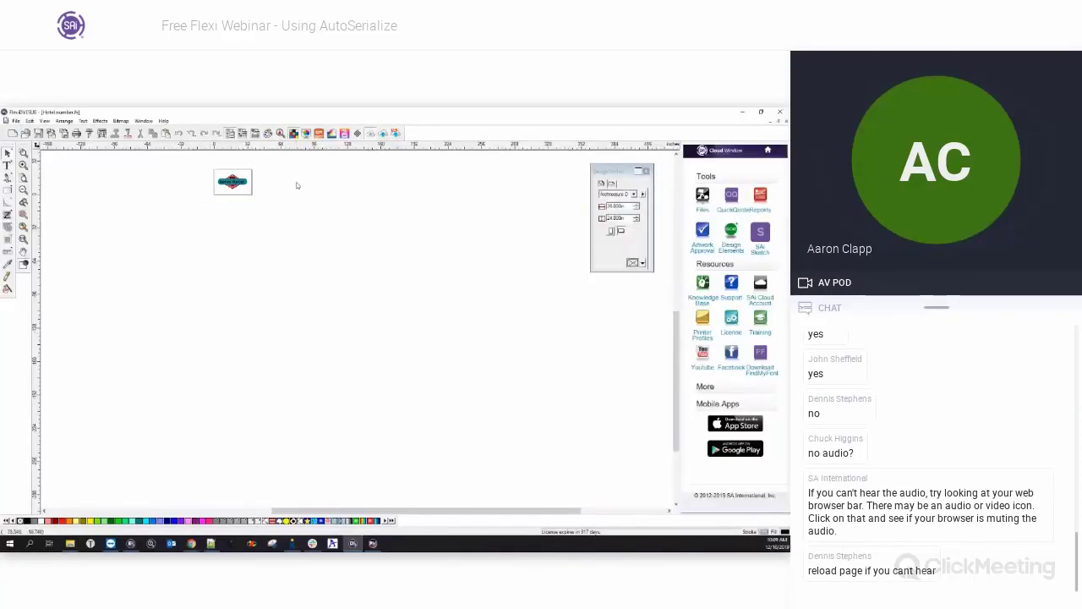
Open the AutoS Names.fs design from the Webinar files folder and clear the selection.
scroll(263, 175, "up", 2)
left_click(15, 121)
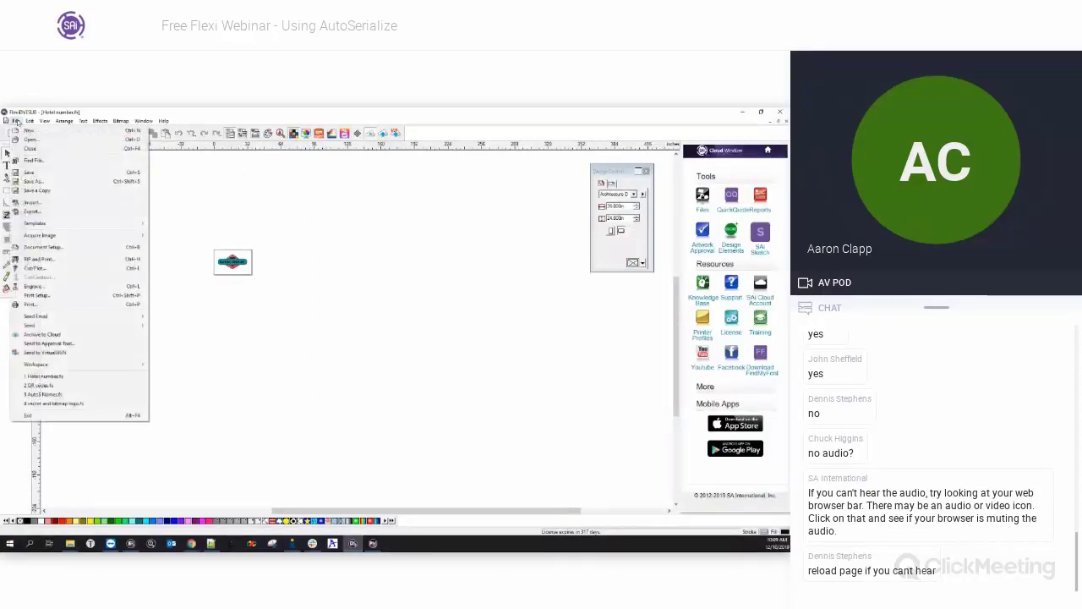
left_click(30, 140)
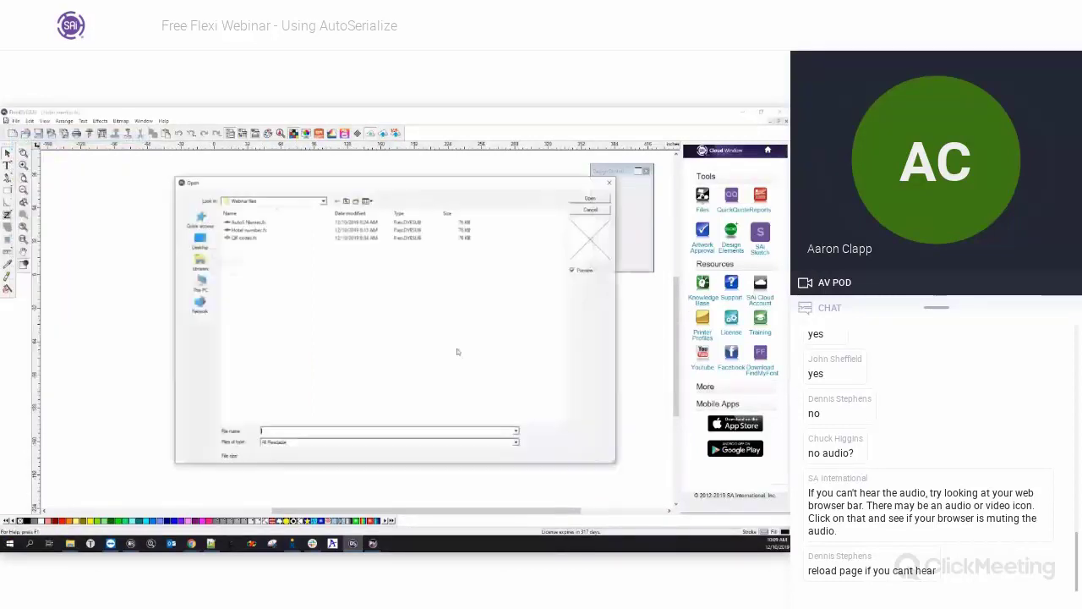
left_click(253, 223)
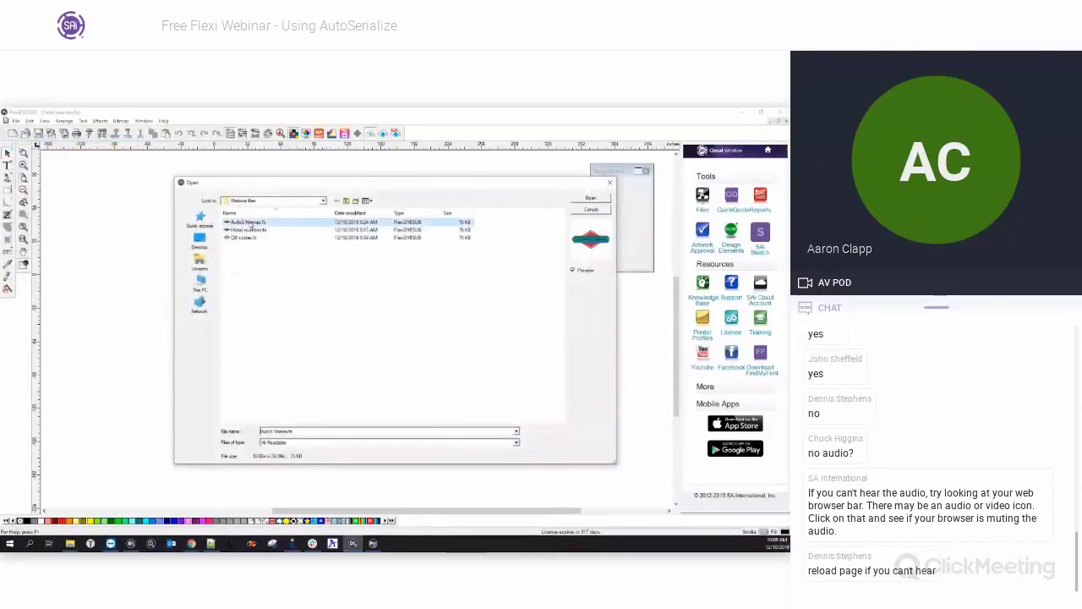
left_click(592, 198)
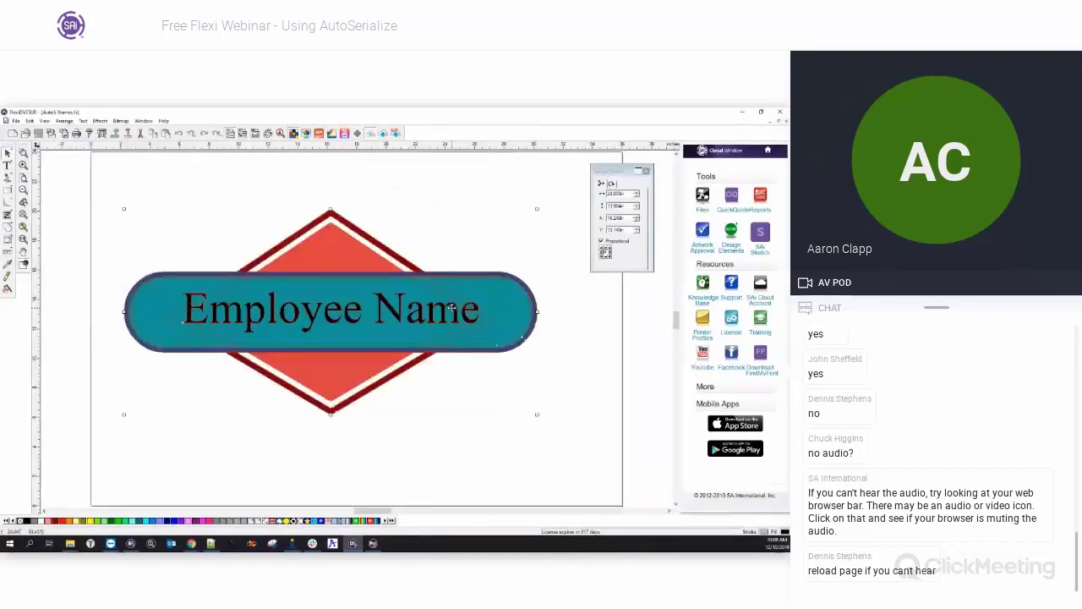
left_click(142, 236)
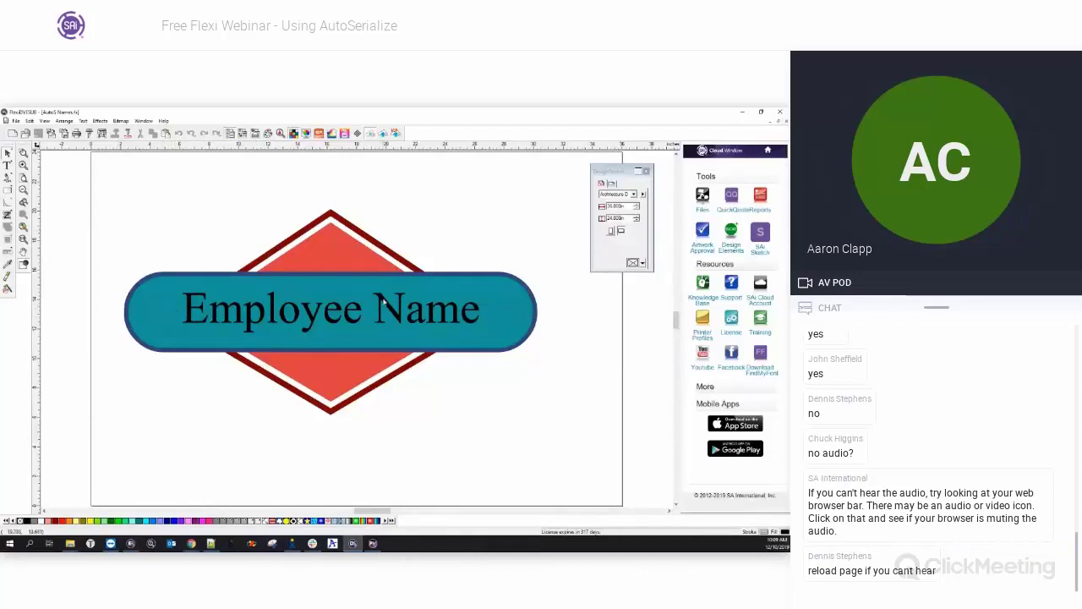
Select the Employee Name text, move the DesignCentral window aside, and check the text's font properties.
left_click(384, 303)
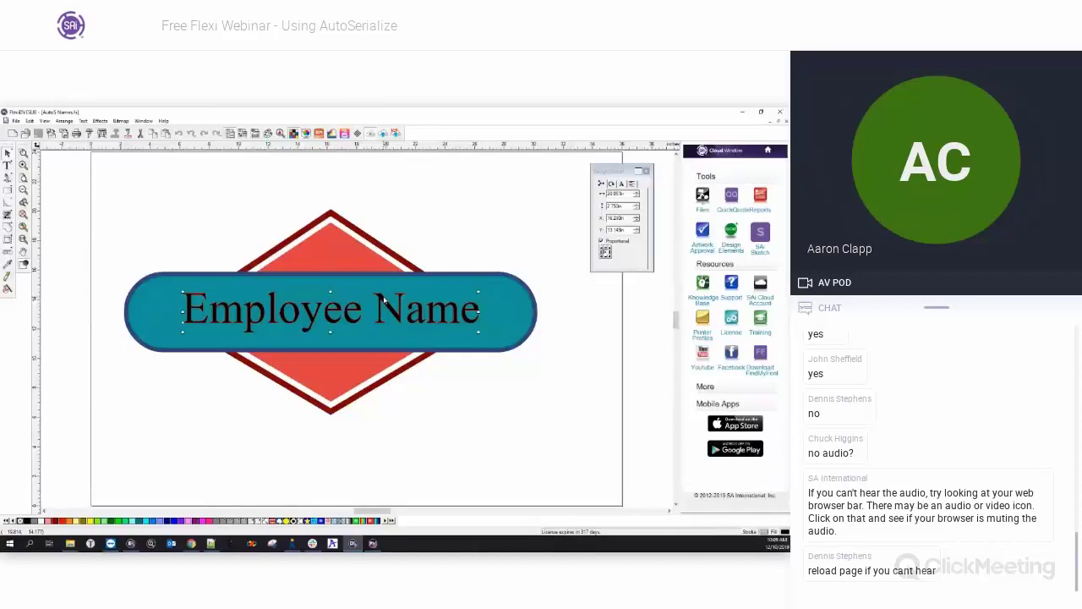
left_click_drag(615, 172, 582, 171)
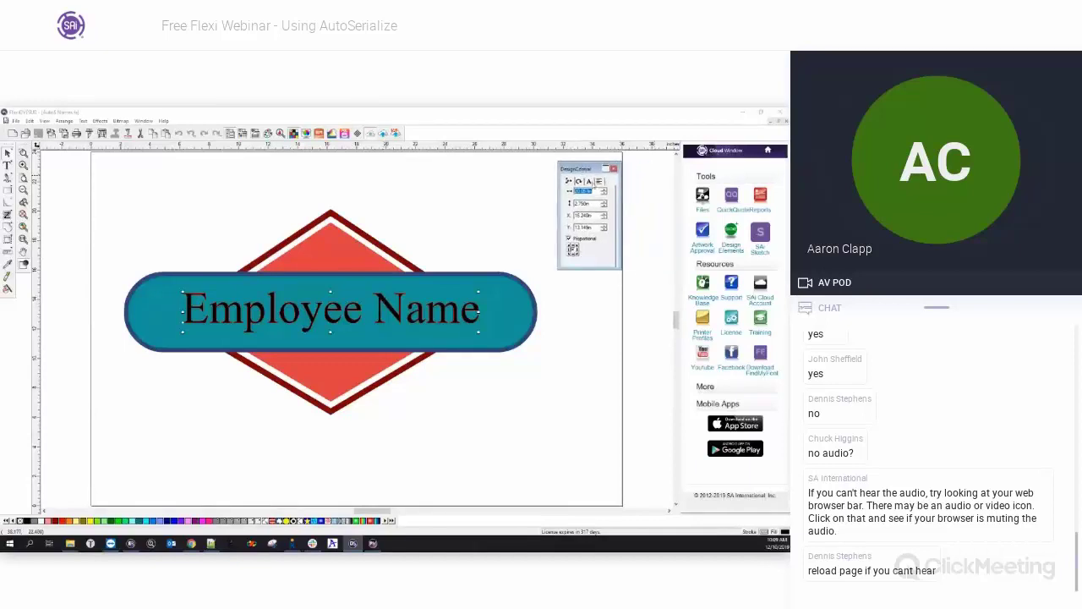
left_click(588, 180)
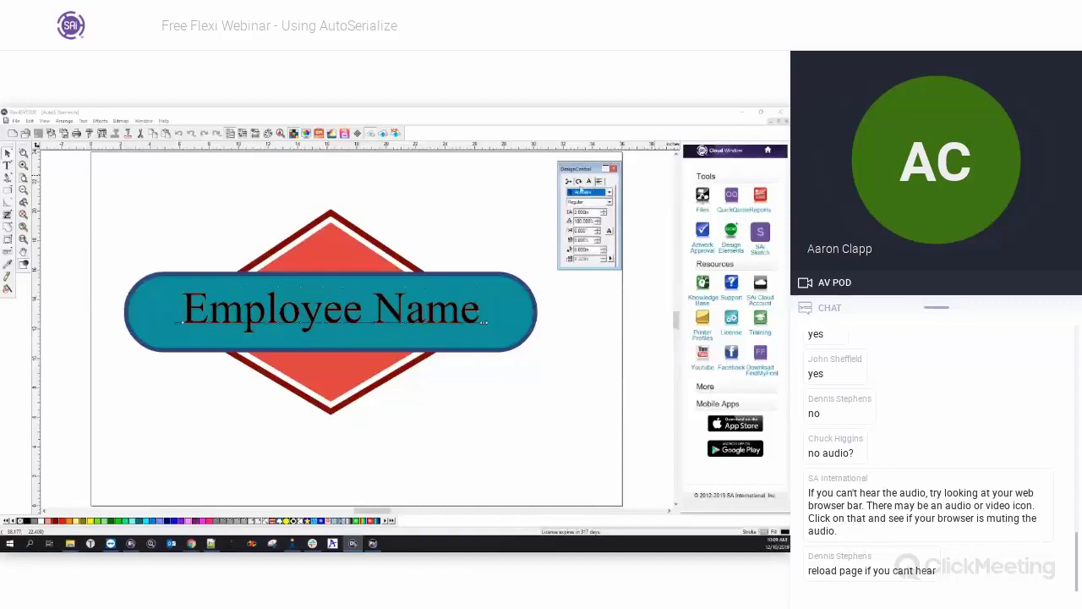
left_click(124, 232)
scroll(144, 258, "down", 2)
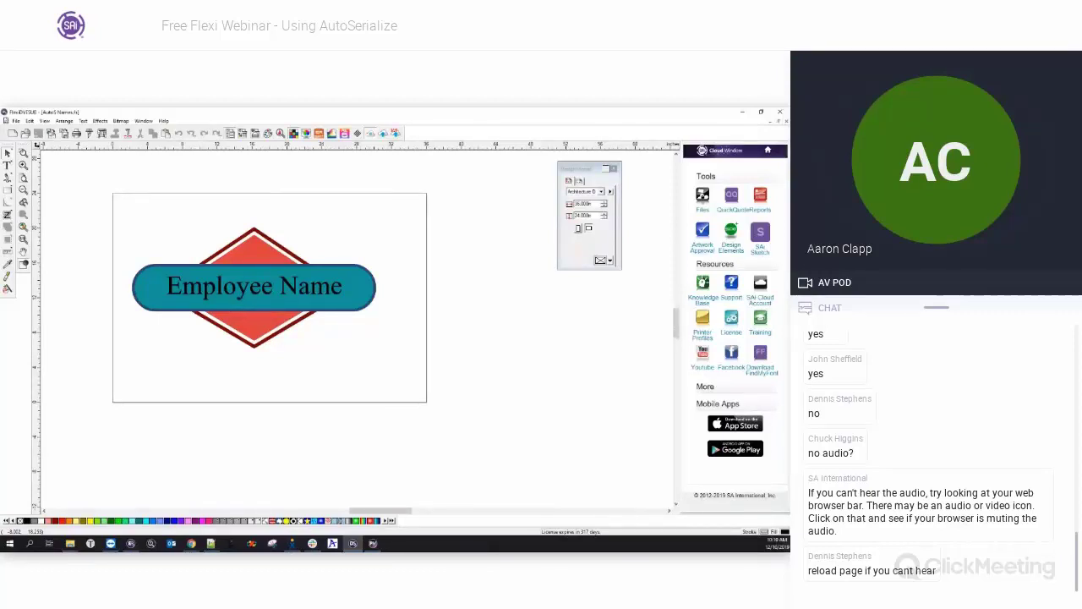
In names.txt in Notepad++, replace the space between first and last name with a tab in the second and last rows, and save.
left_click(211, 543)
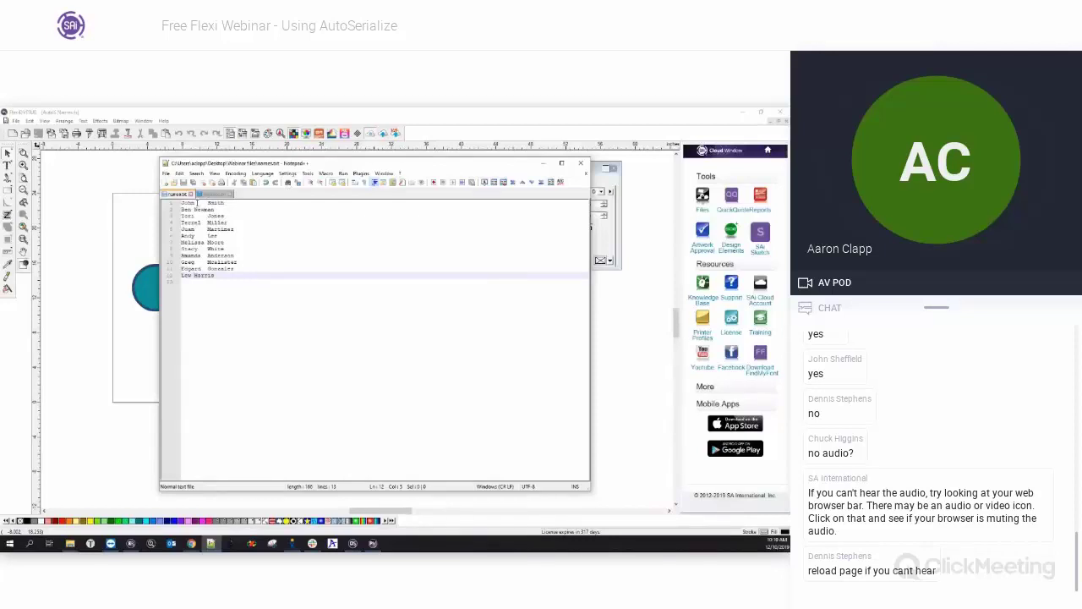
left_click(197, 203)
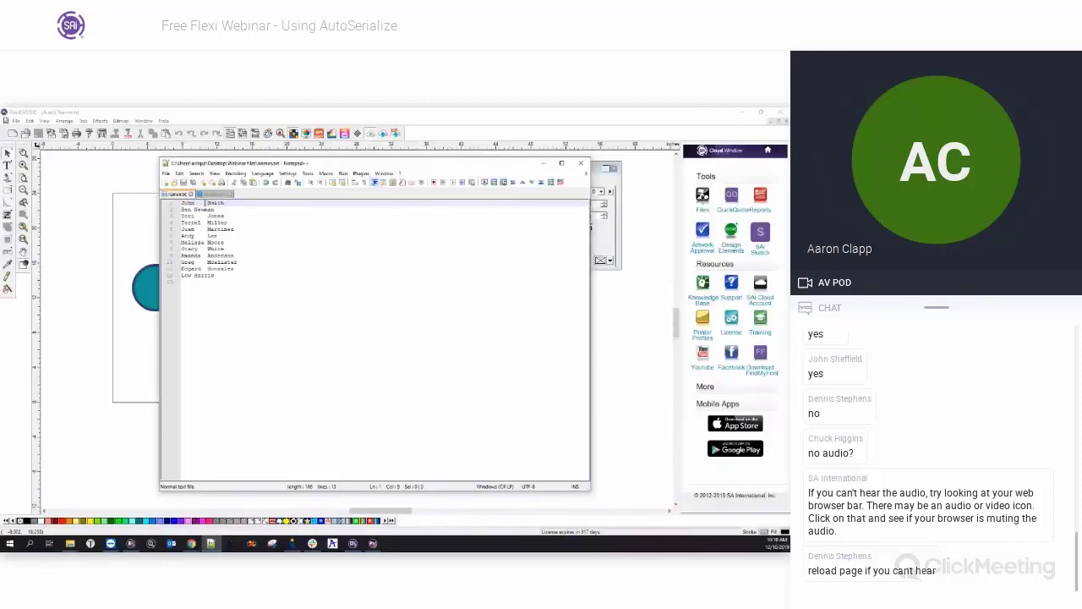
left_click(191, 208)
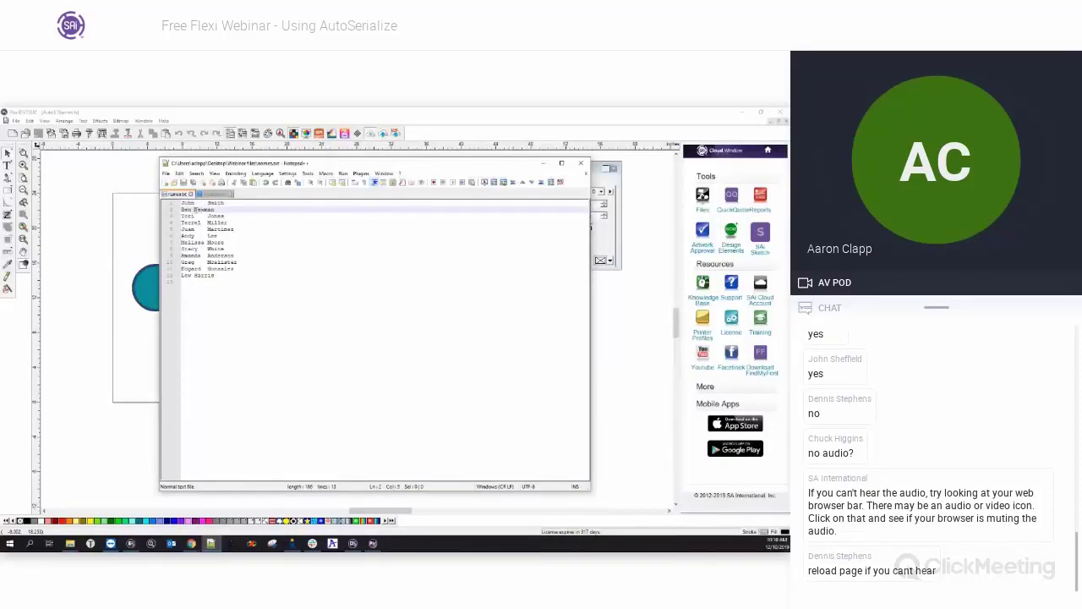
left_click_drag(191, 209, 176, 211)
left_click(194, 209)
key("BackSpace")
key("Tab")
left_click(195, 276)
key("Tab")
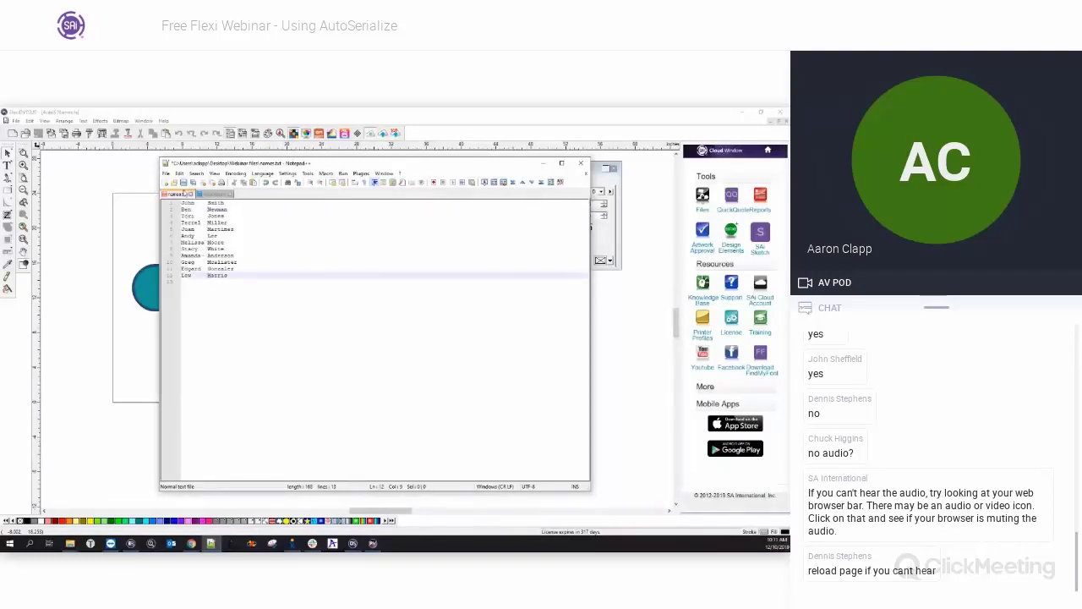
left_click(183, 184)
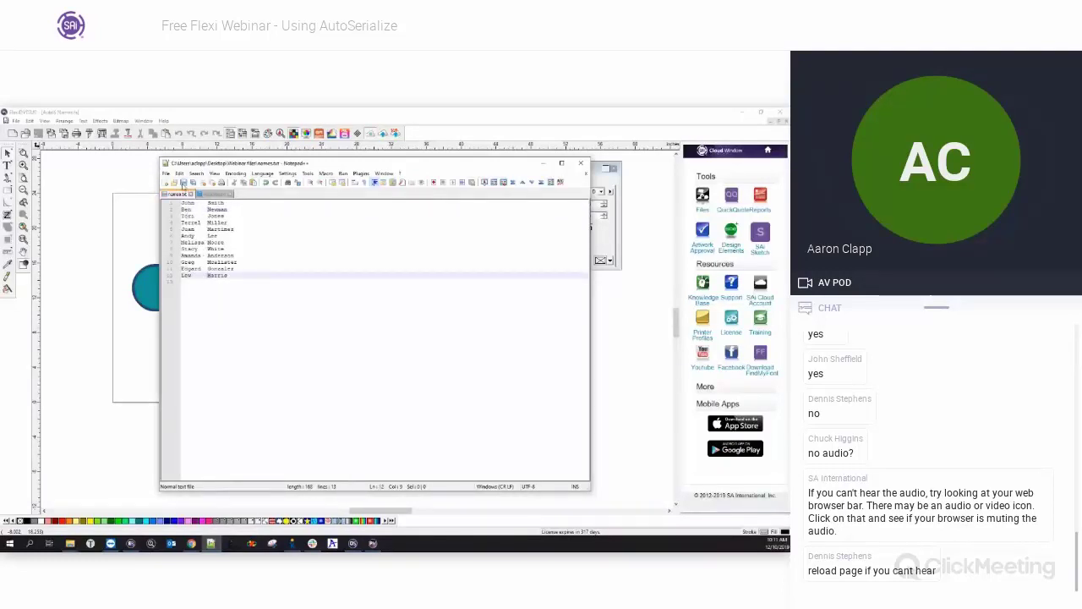
left_click(183, 185)
Insert a tab-separated header row reading First and Last above the names in names.txt and save the file.
left_click_drag(208, 277, 228, 277)
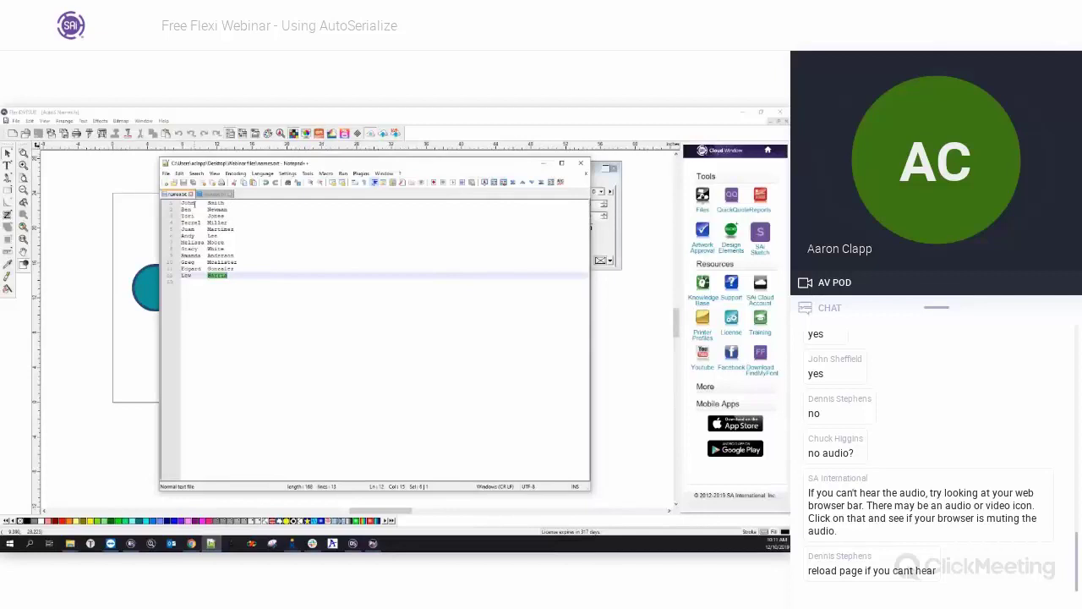
left_click(182, 203)
key("Return")
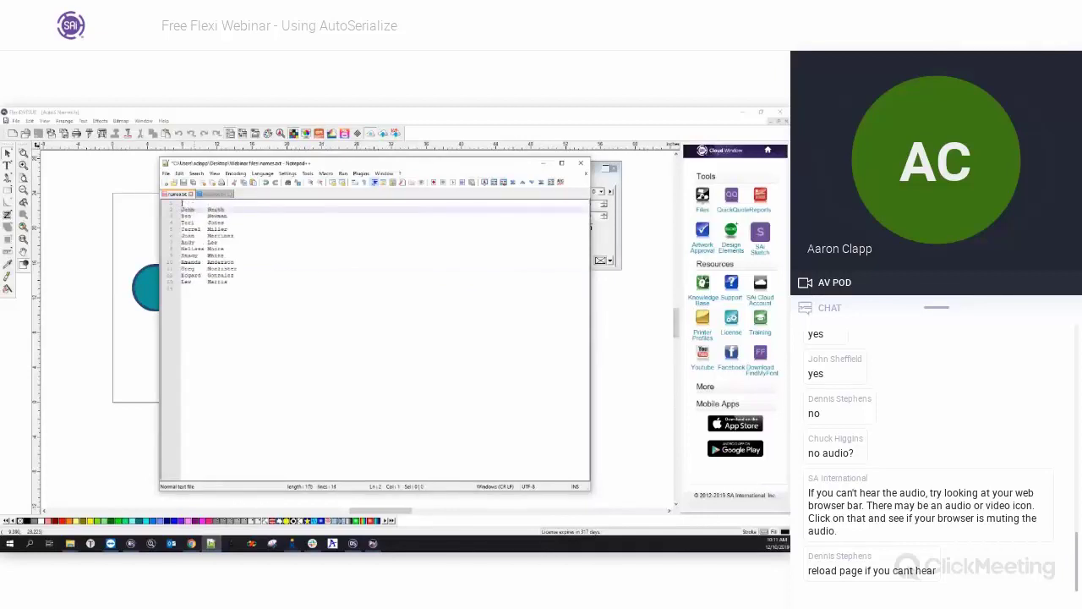
key("Up")
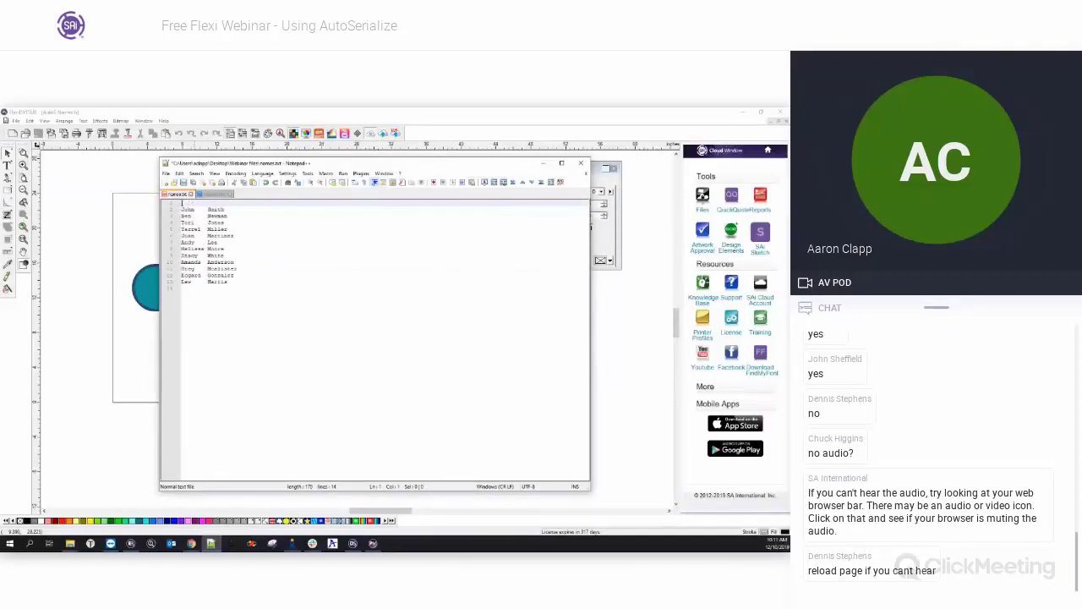
type("First")
key("Tab")
type("La")
key("ctrl+s")
left_click_drag(221, 202, 174, 206)
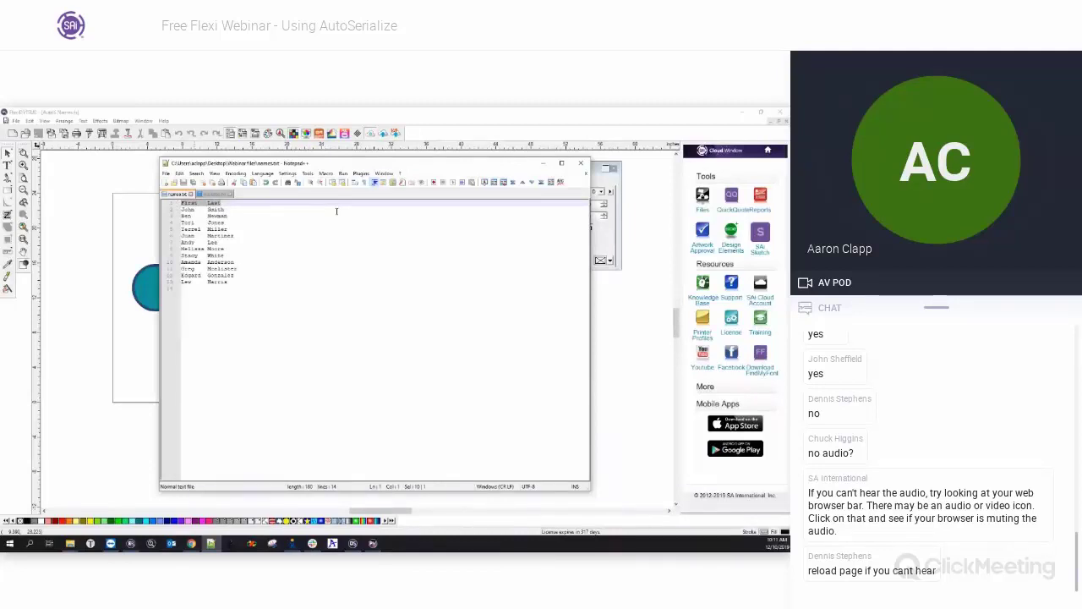
Start Auto Serialize on the whole Employee Name design in Flexi, with 4 columns and both Employee and Name as text to replace.
left_click(100, 185)
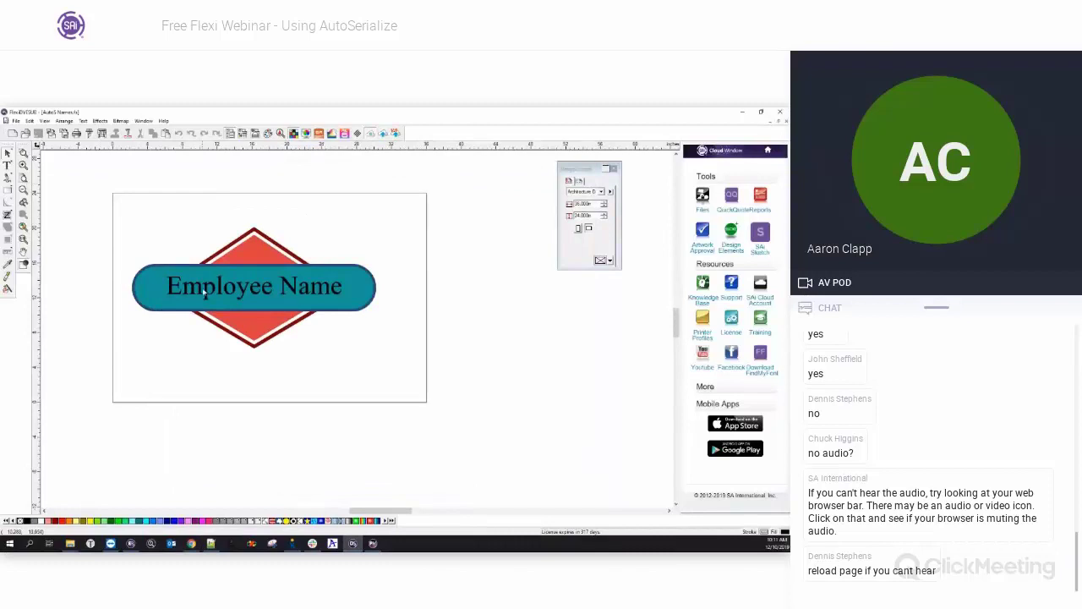
left_click_drag(92, 188, 461, 392)
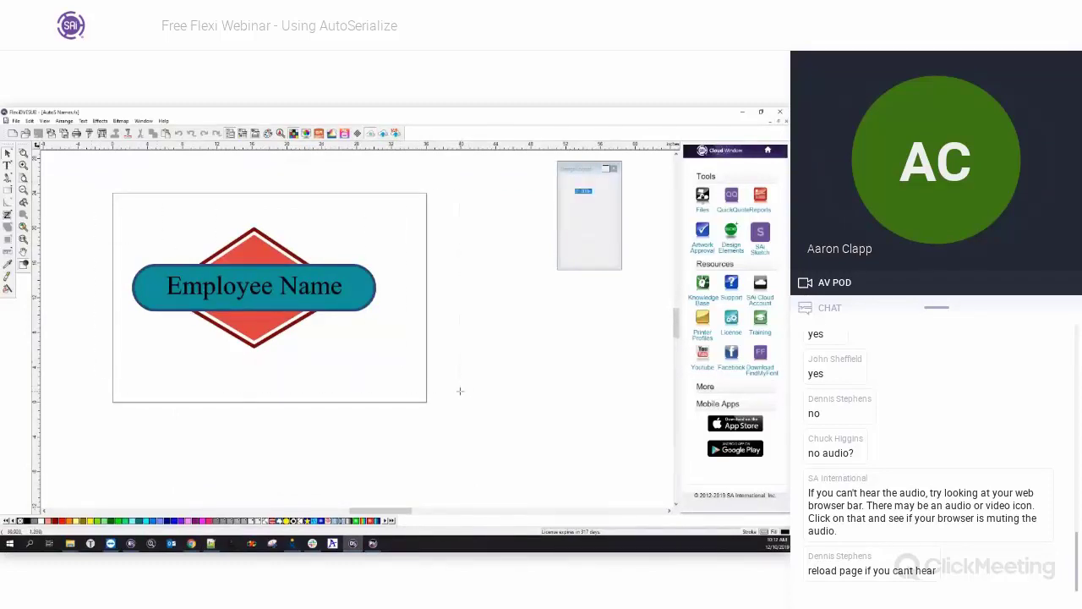
left_click(65, 121)
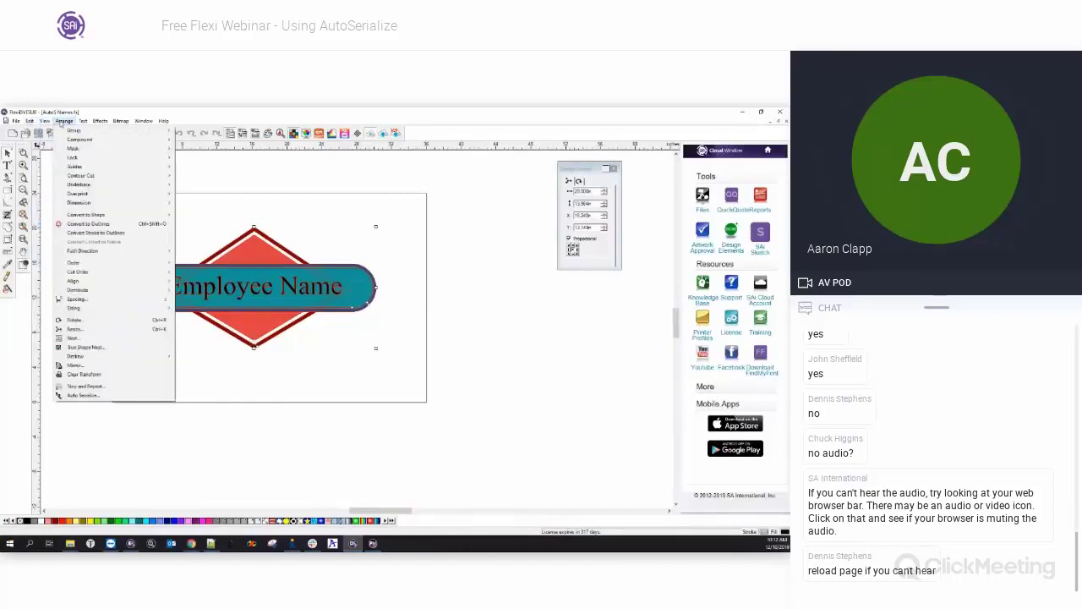
left_click(91, 395)
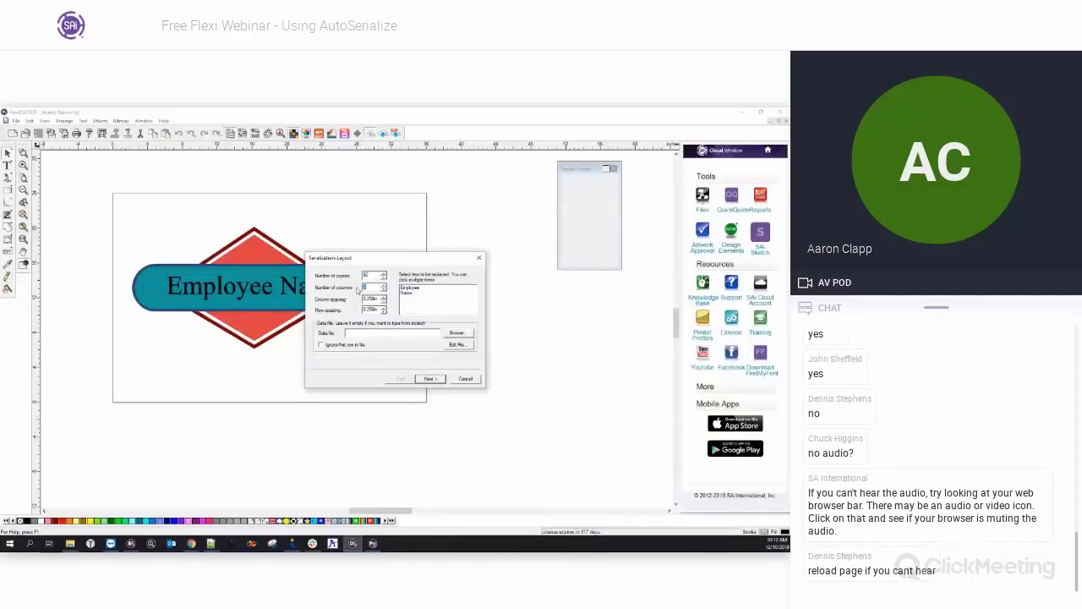
key("Tab")
left_click(413, 289)
left_click(410, 293)
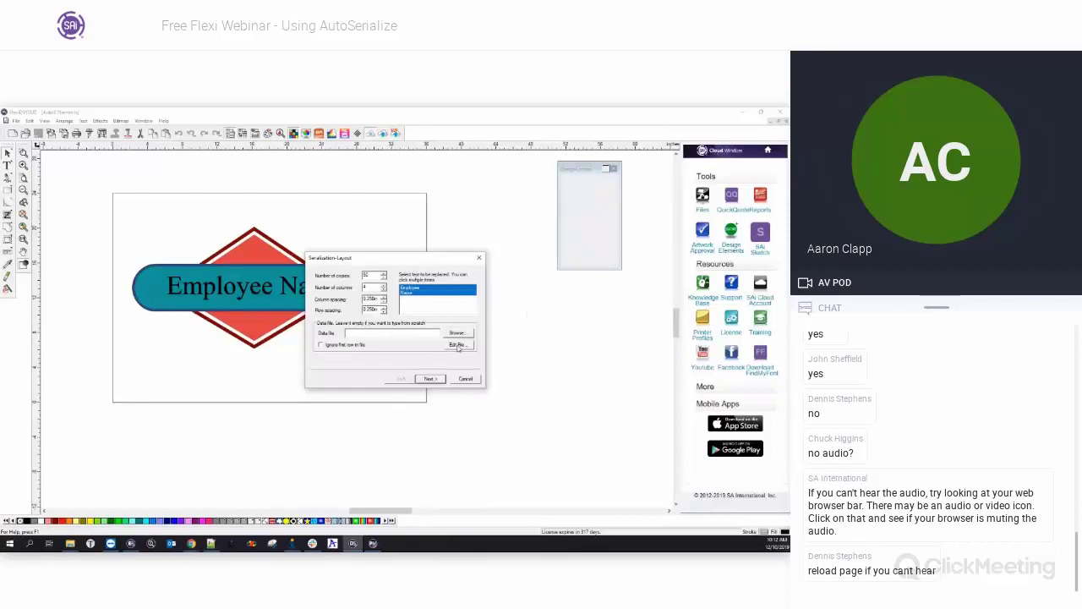
Load names.txt as the data file, ignore its first row, and continue to the data source.
left_click(457, 347)
left_click(413, 352)
left_click(457, 333)
left_click(401, 321)
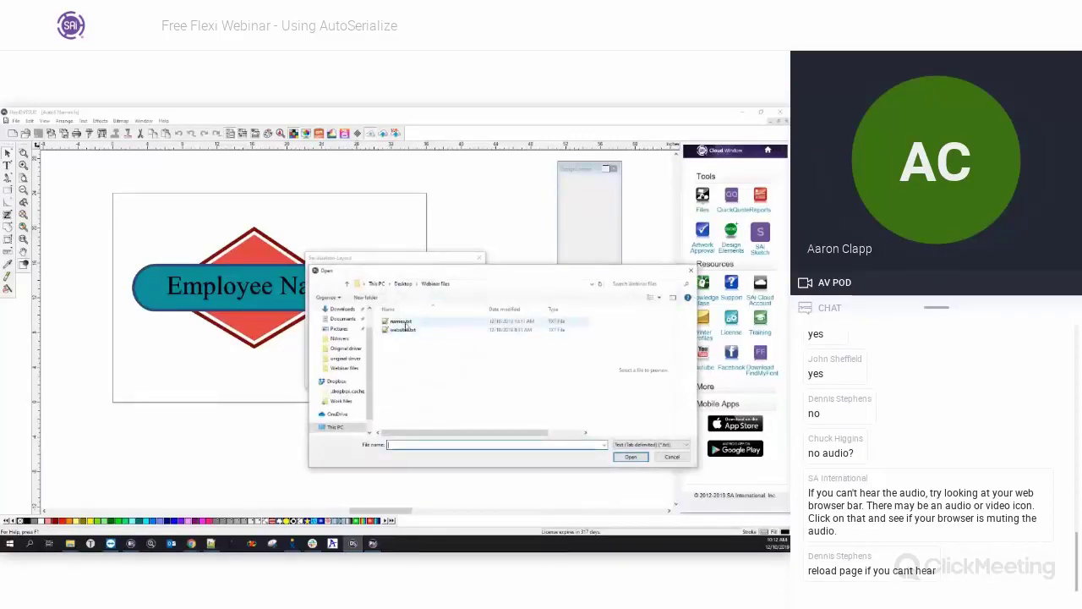
left_click(630, 457)
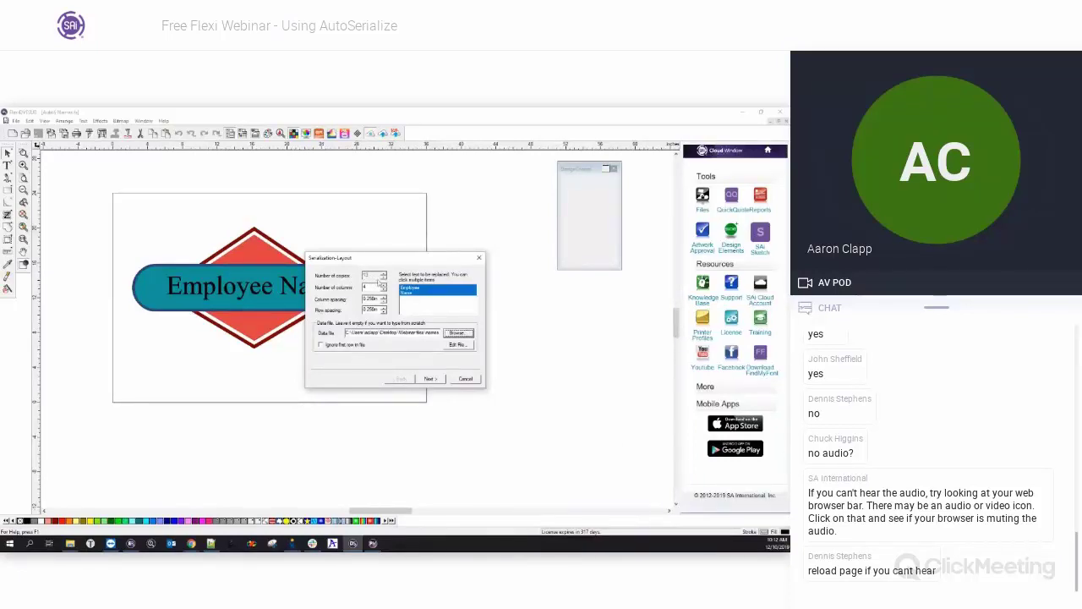
left_click(320, 346)
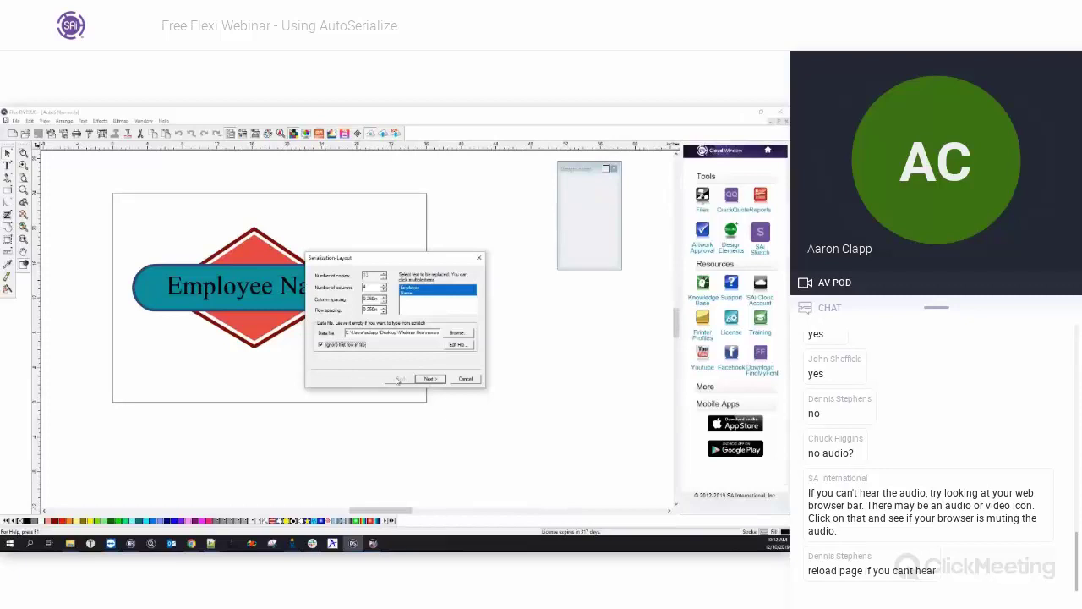
left_click(429, 378)
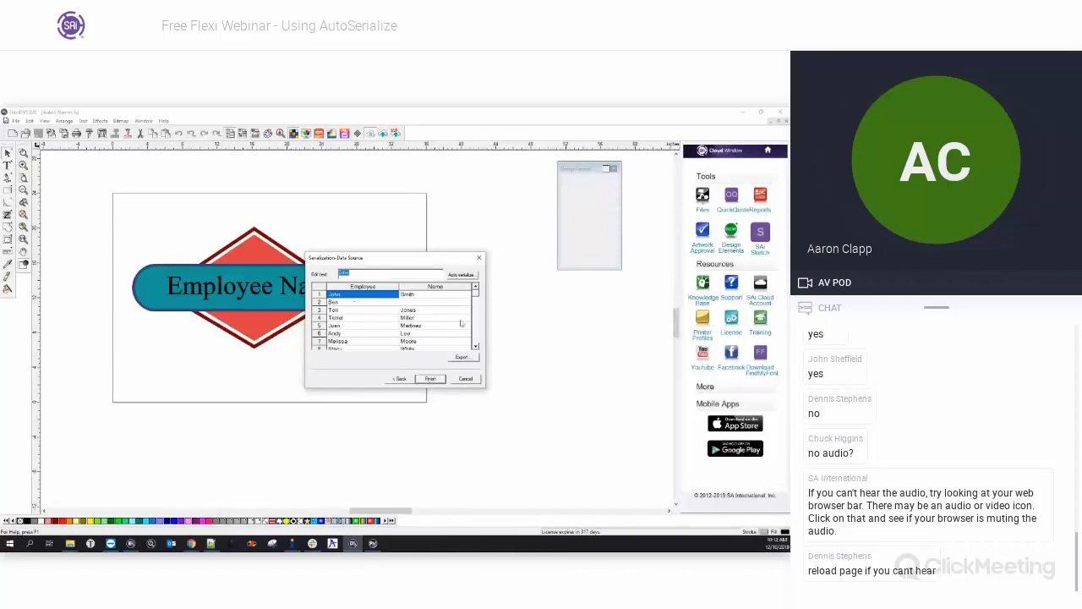
Check the Name cells of rows 2 and 12 in the data source and bring up names.txt in Notepad++ to compare.
left_click(404, 303)
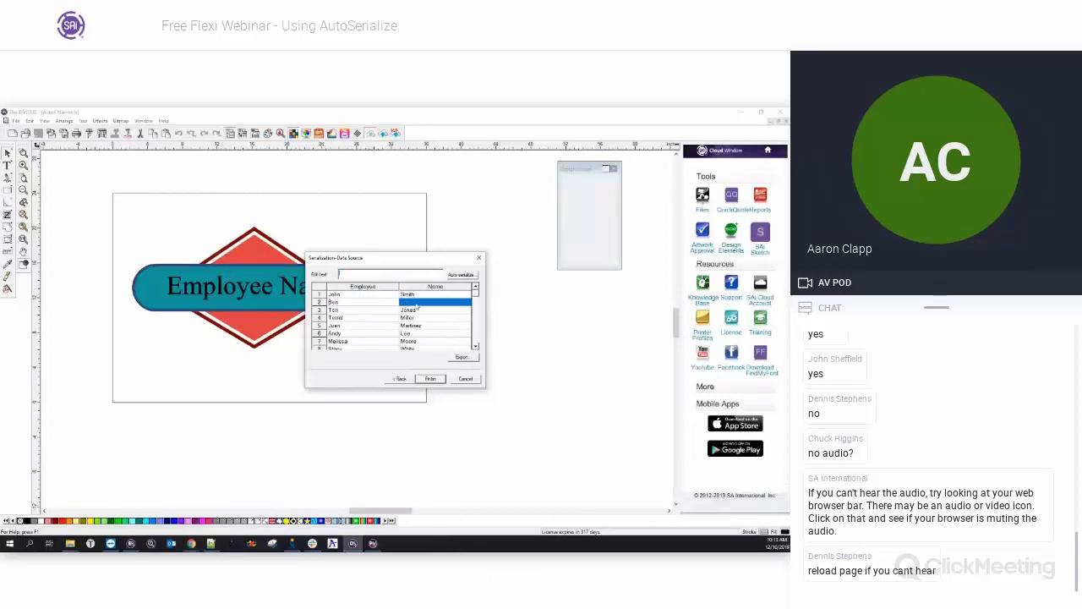
scroll(476, 348, "down", 5)
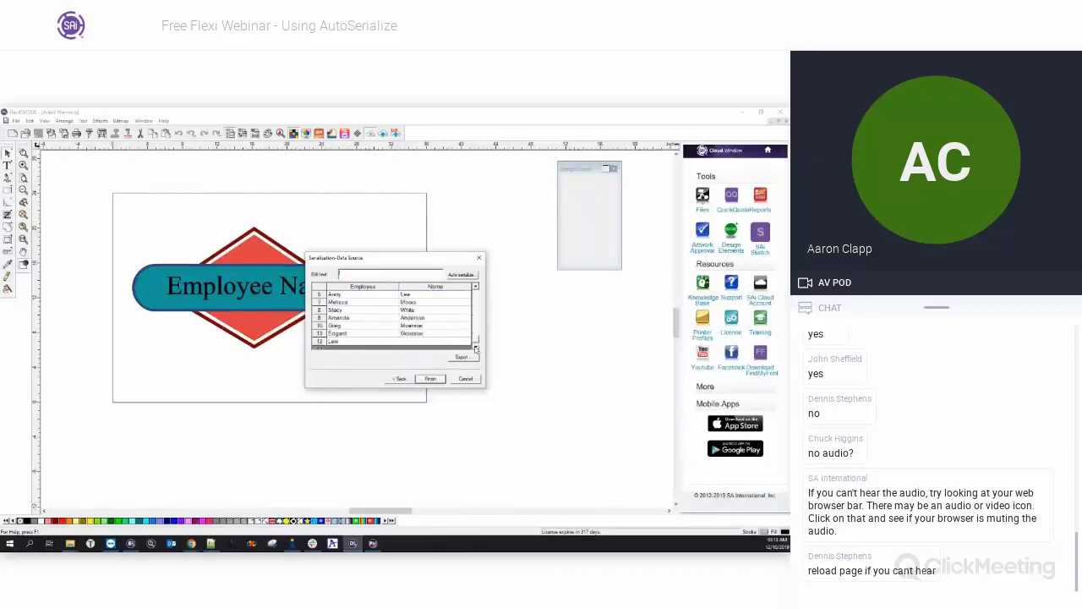
left_click(412, 343)
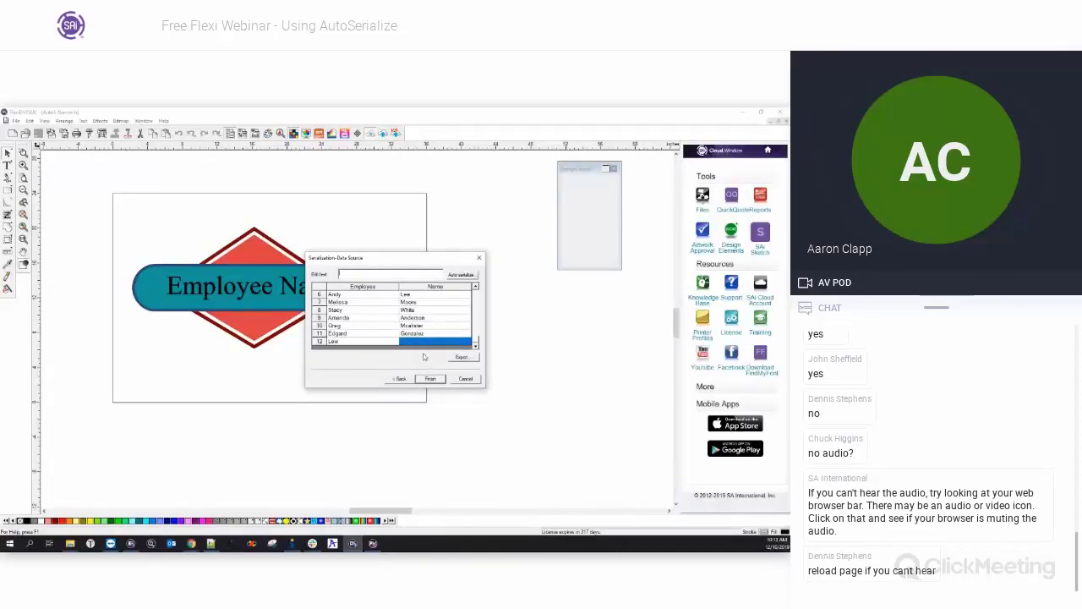
left_click(212, 544)
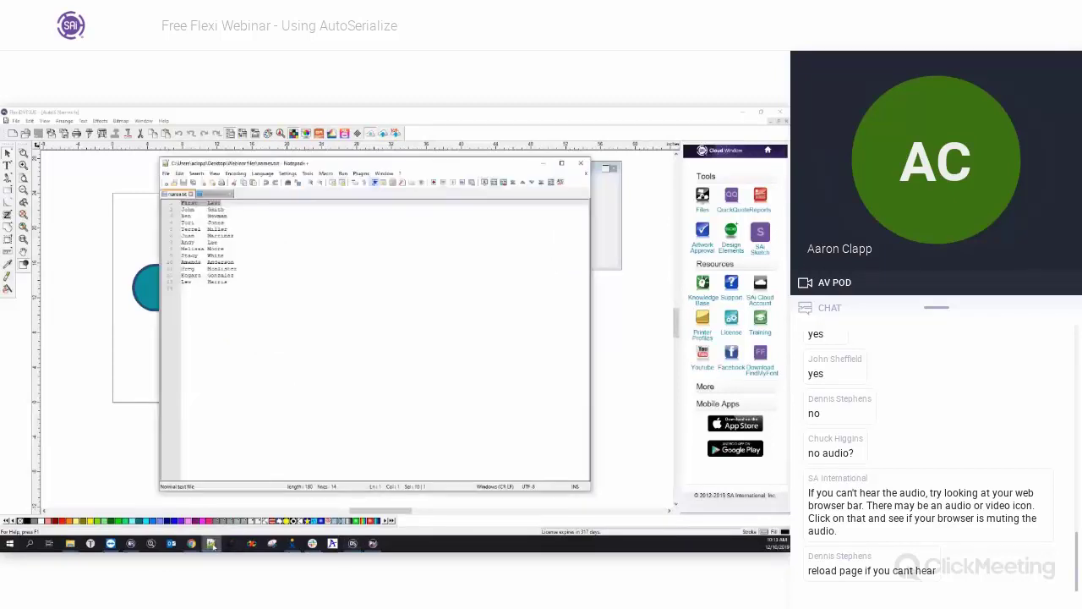
Remove the extra tab between first and last name on lines 3 and 13 of names.txt, then save the file.
left_click(208, 285)
key("BackSpace")
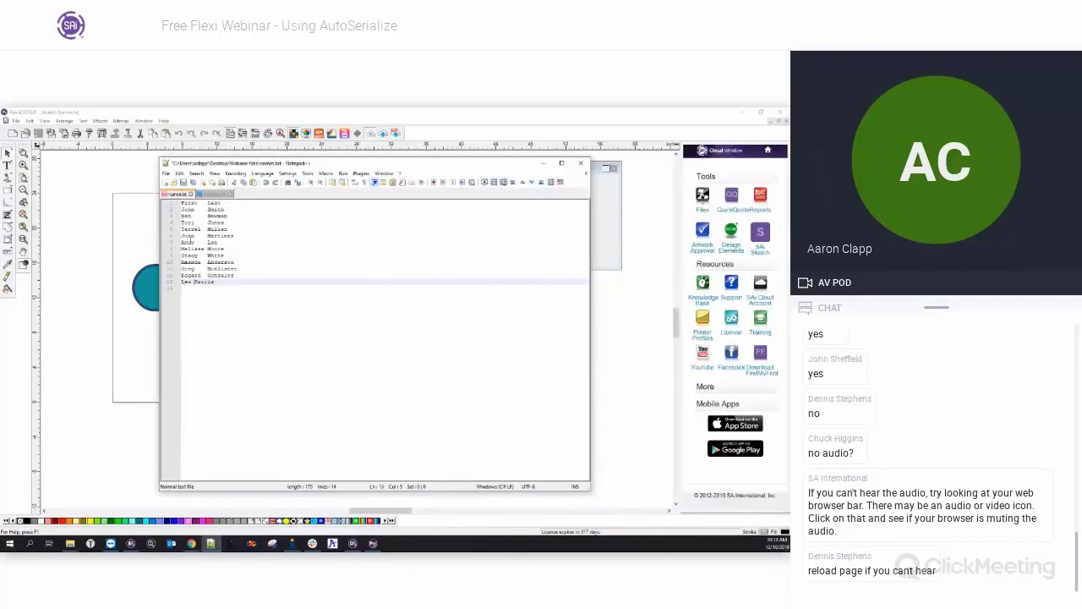
left_click(204, 216)
key("BackSpace")
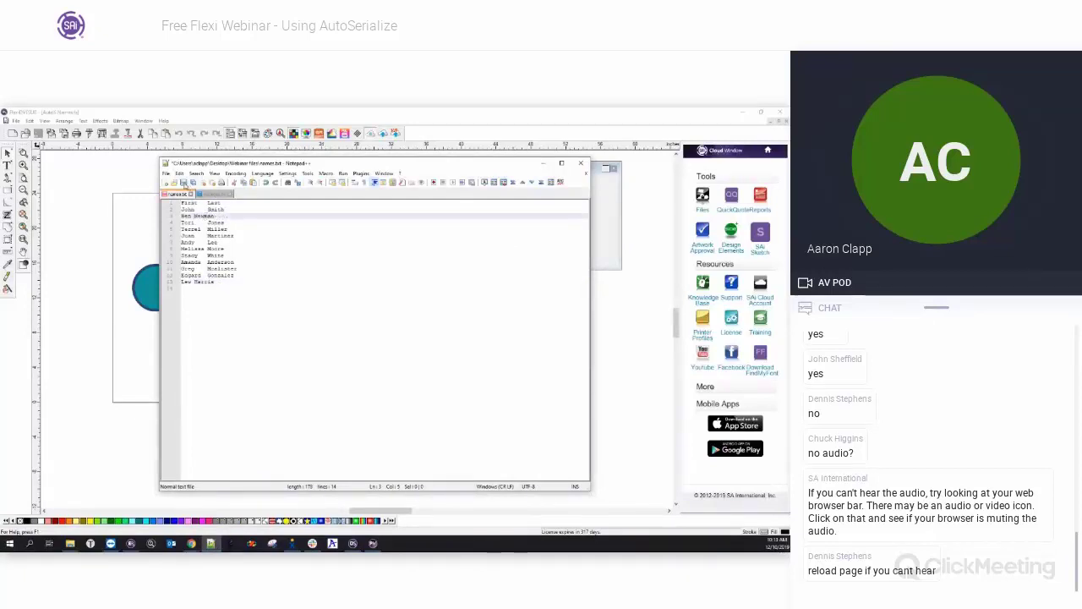
left_click(183, 183)
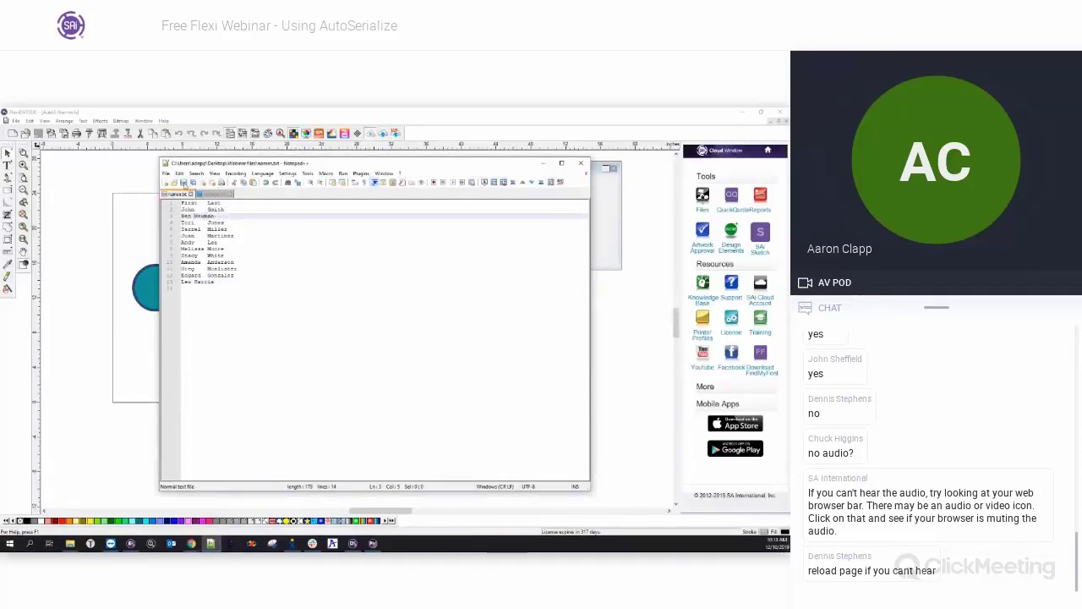
left_click(542, 163)
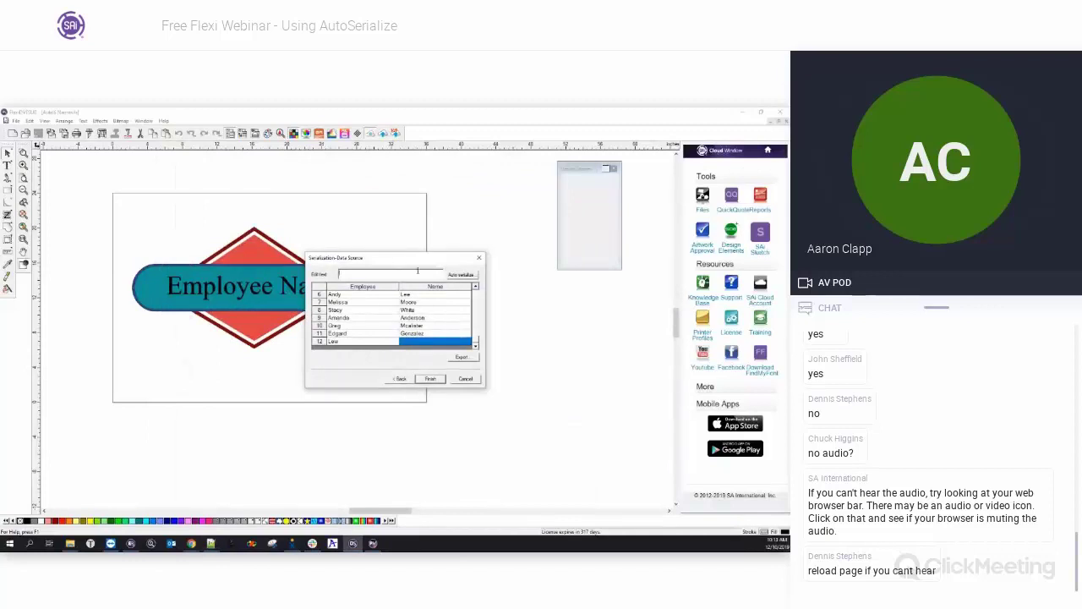
Reload the corrected names.txt as the serialization data file in Flexi and continue to the data source.
left_click(413, 379)
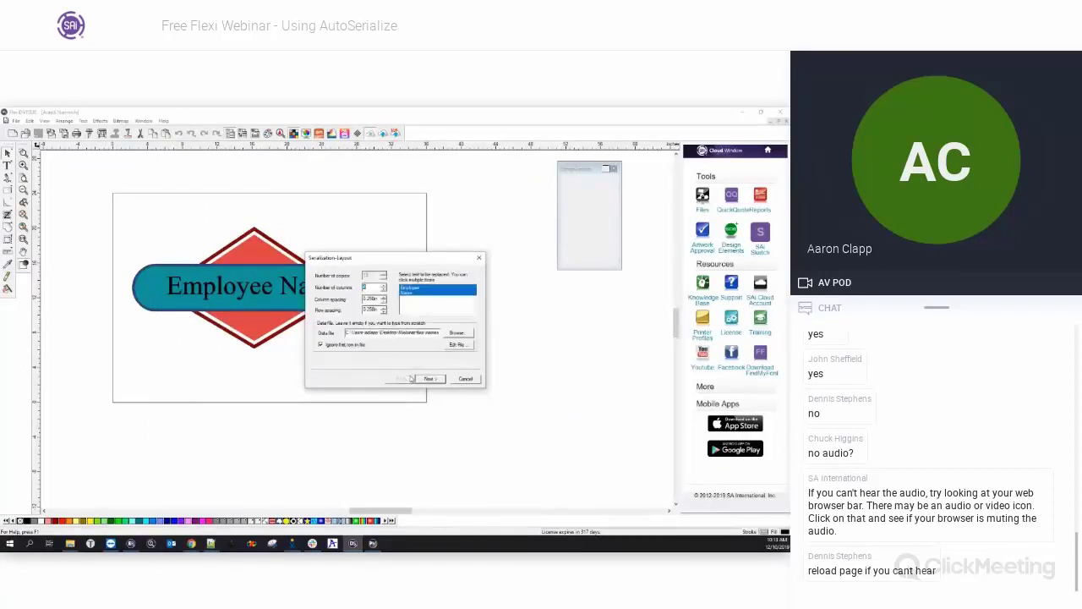
left_click(457, 333)
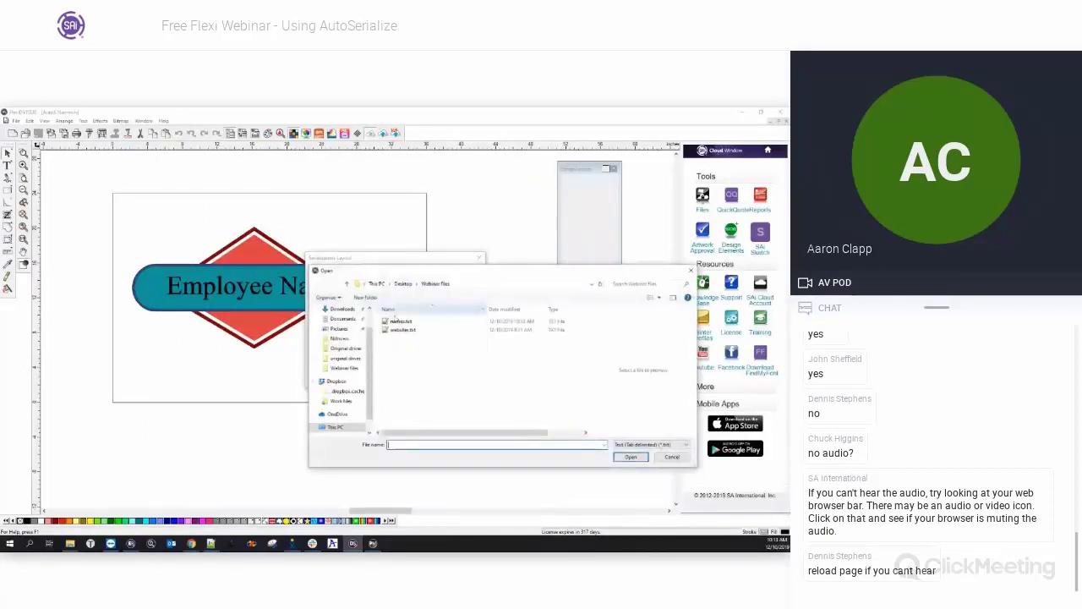
left_click(401, 321)
left_click(630, 458)
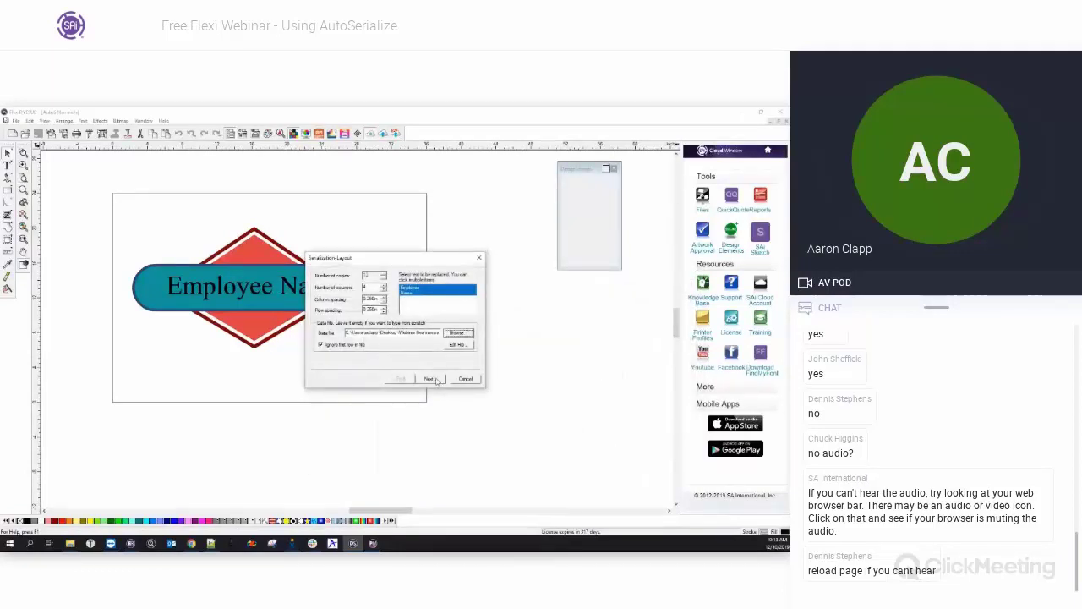
left_click(429, 379)
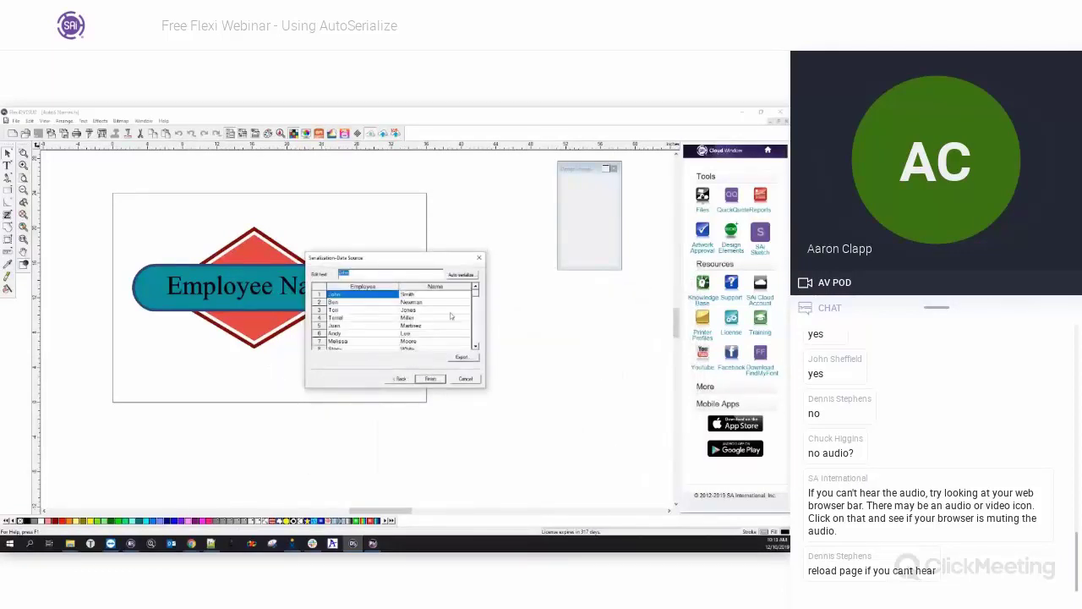
Check the Name cells of rows 2 and 12 in the data source and generate the employee name signs.
left_click(421, 303)
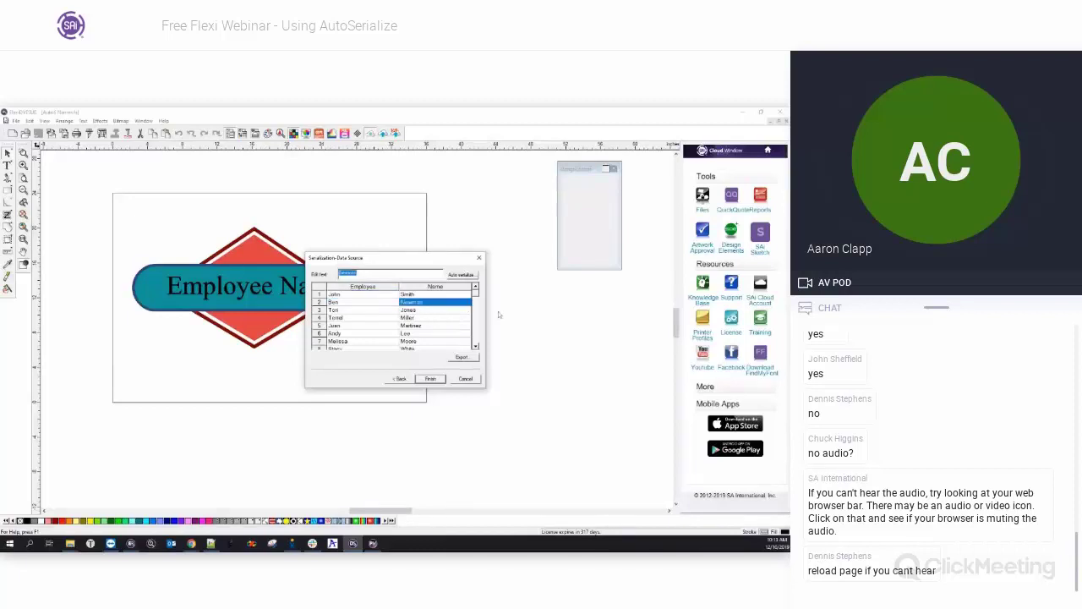
left_click(476, 342)
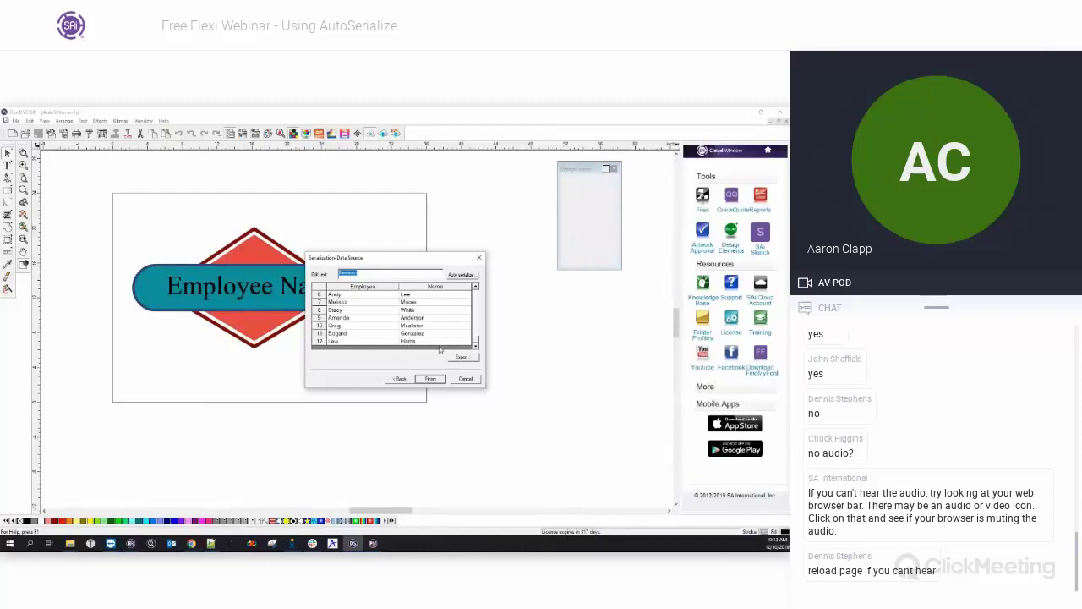
left_click(431, 379)
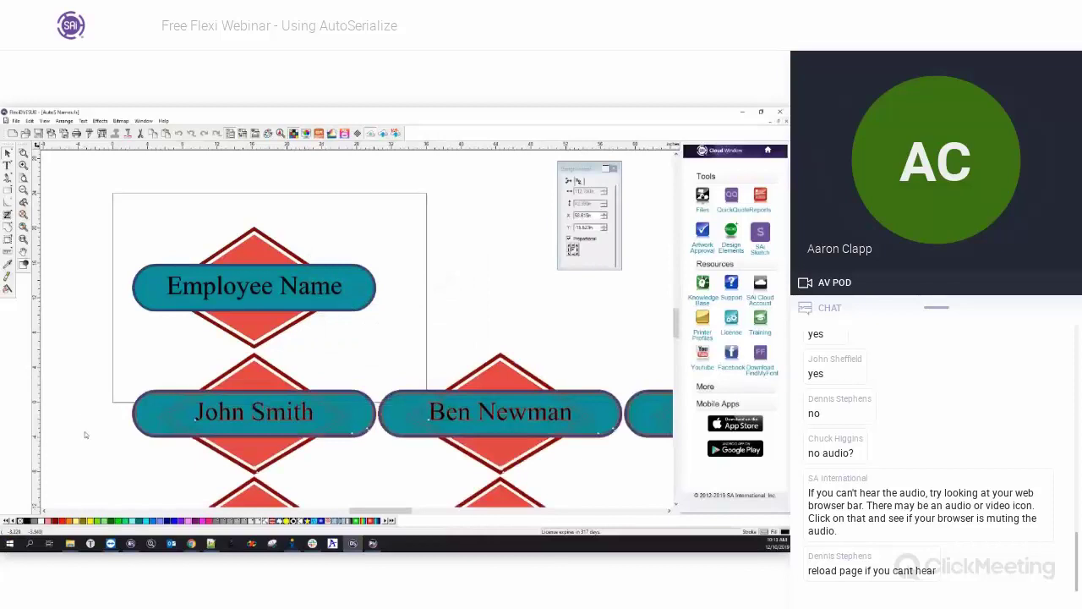
scroll(75, 369, "down", 2)
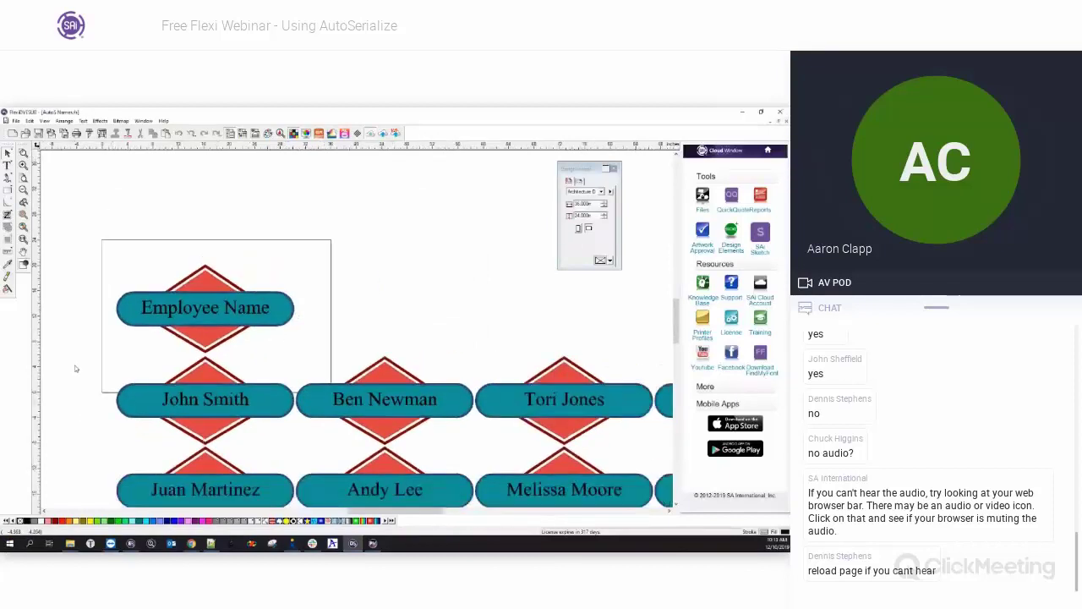
scroll(74, 369, "down", 3)
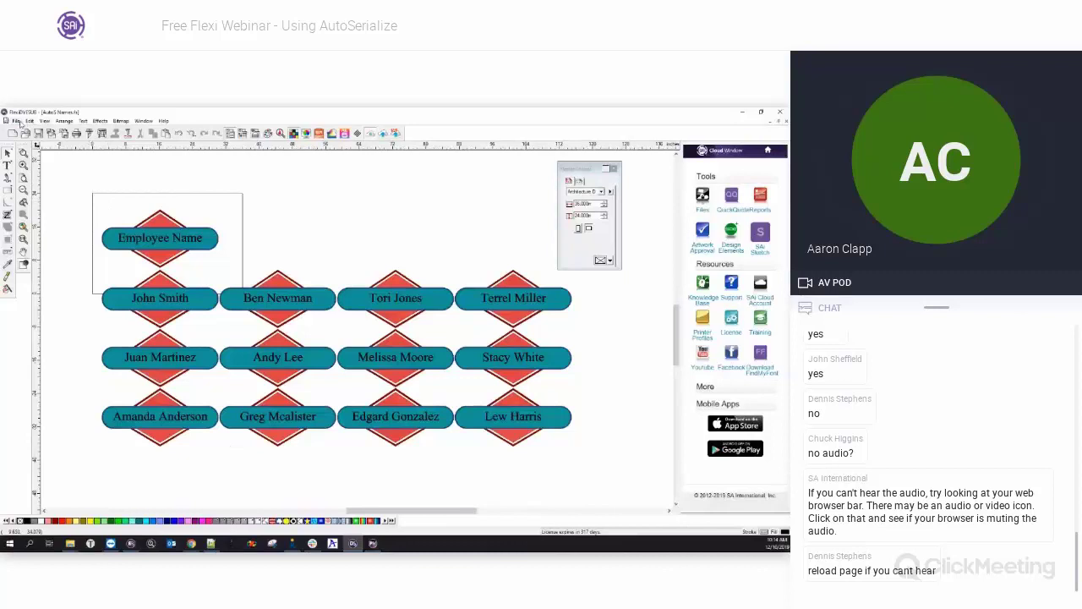
Open the QR codes design file from the Webinar files folder.
key("alt+f")
key("Return")
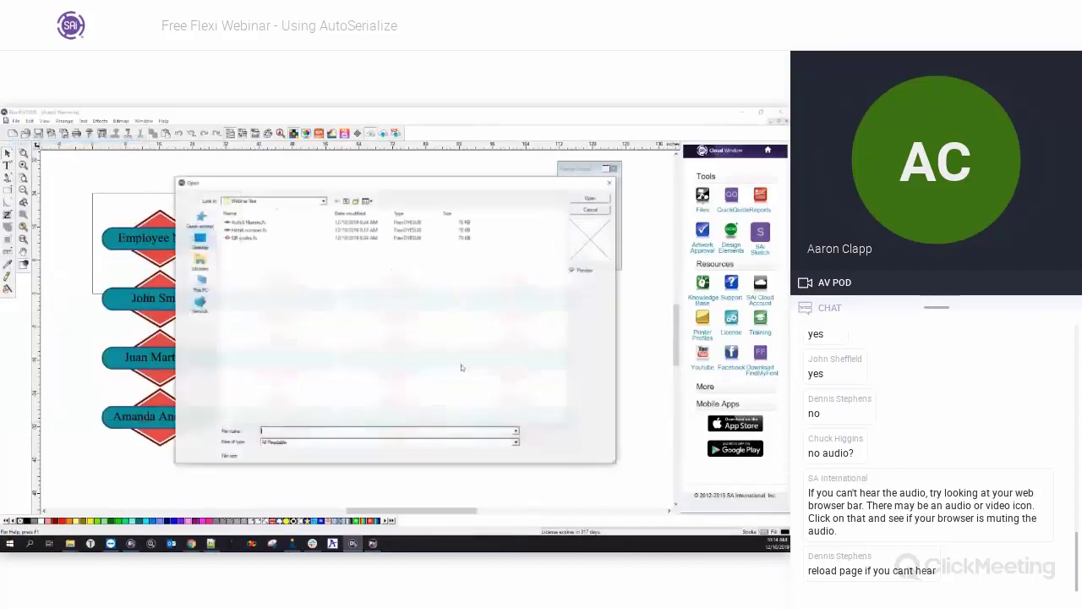
left_click(382, 237)
left_click(580, 200)
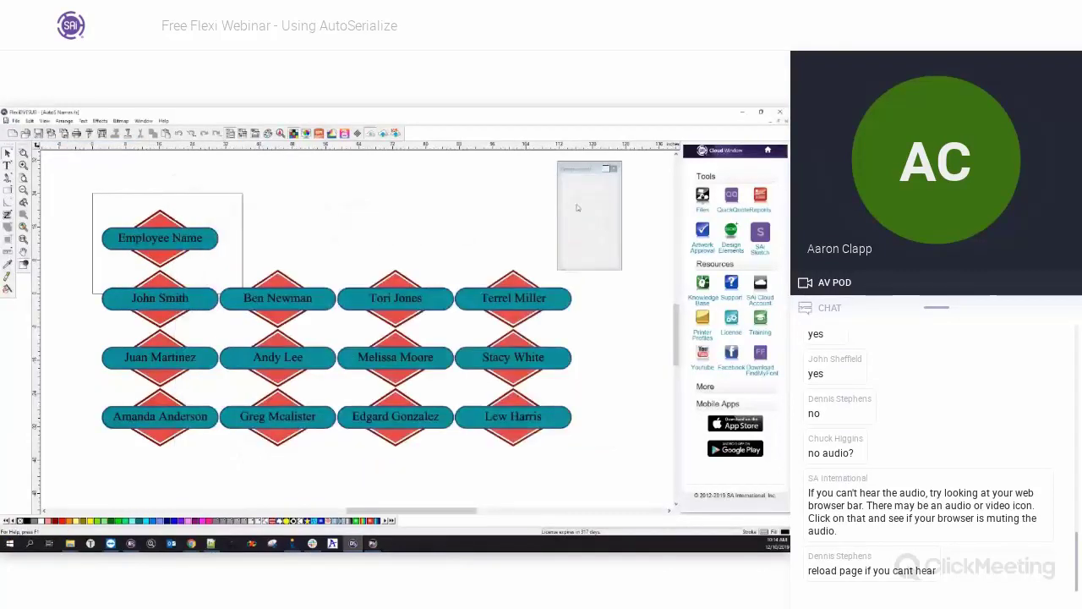
scroll(265, 370, "down", 4)
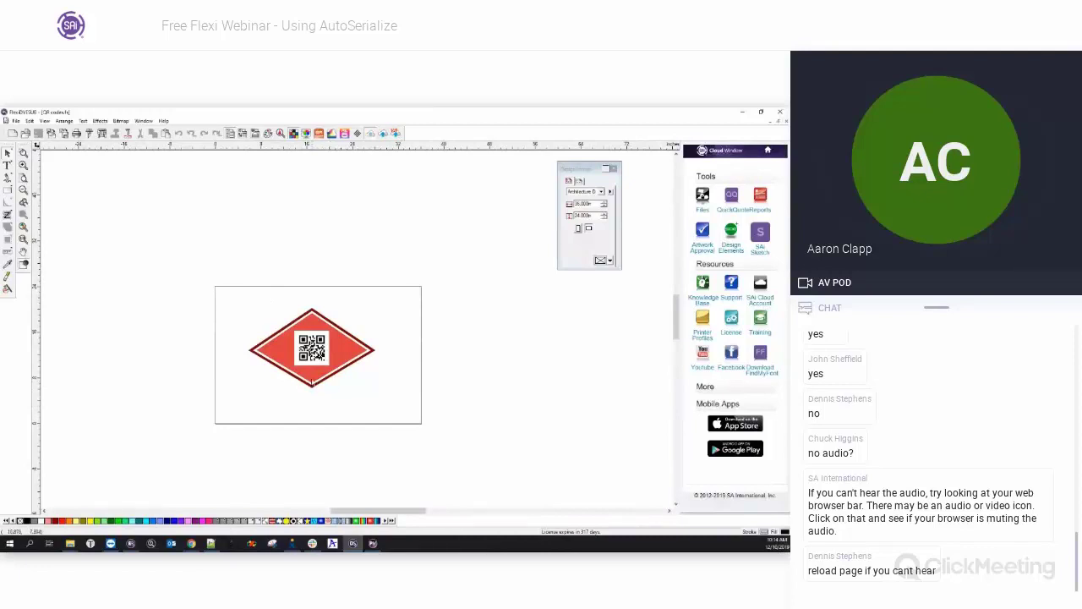
Convert the QR code inside the red diamond to text.
left_click(305, 362)
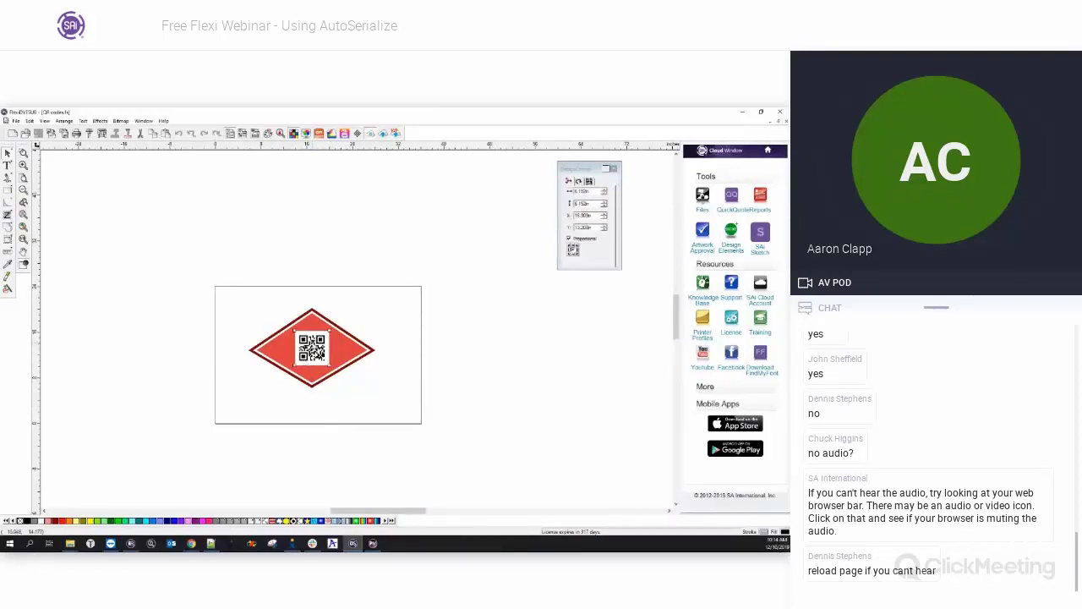
left_click(82, 120)
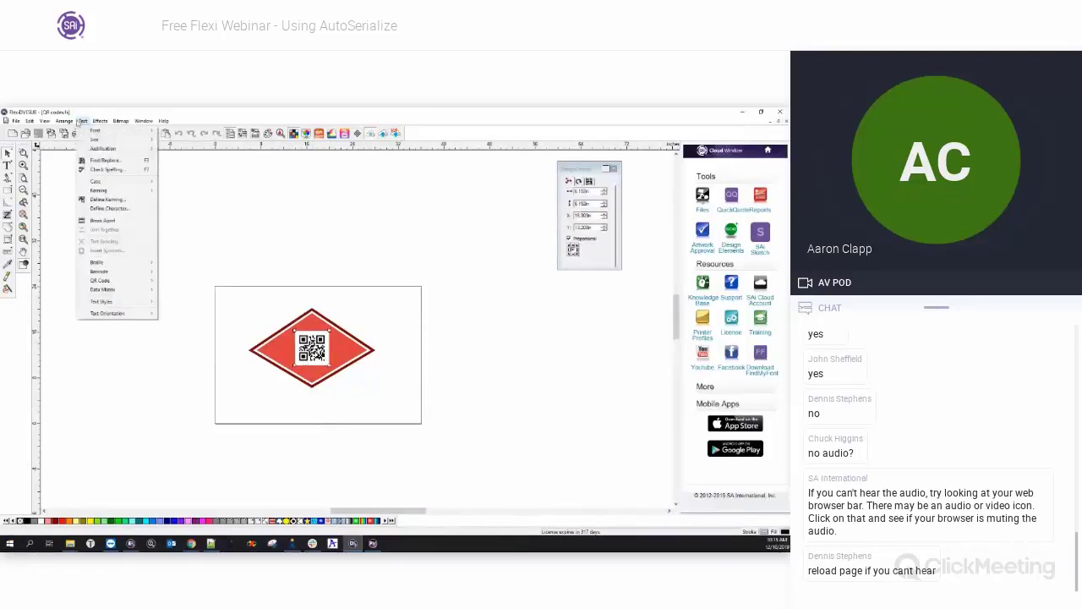
mouse_move(97, 281)
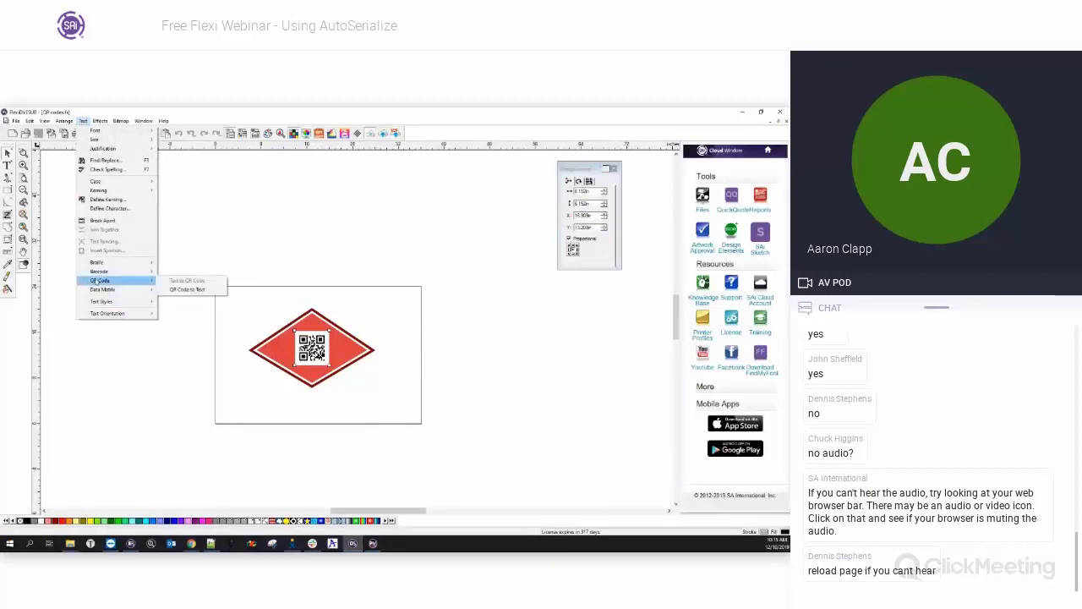
left_click(173, 290)
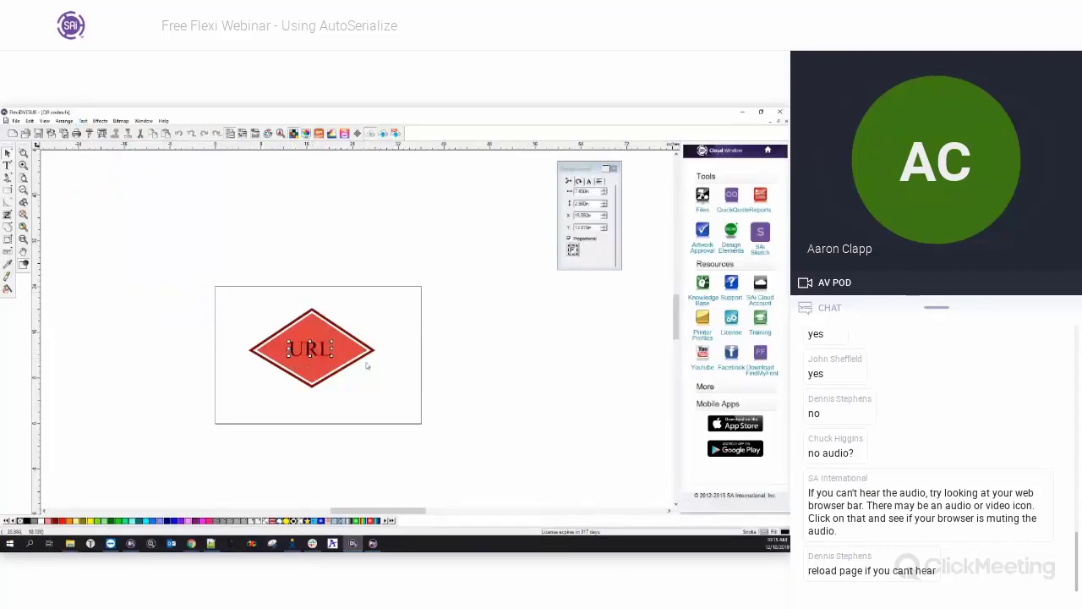
Convert the URL text back to a QR code and restore the full-size code at the diamond's centre.
left_click(64, 121)
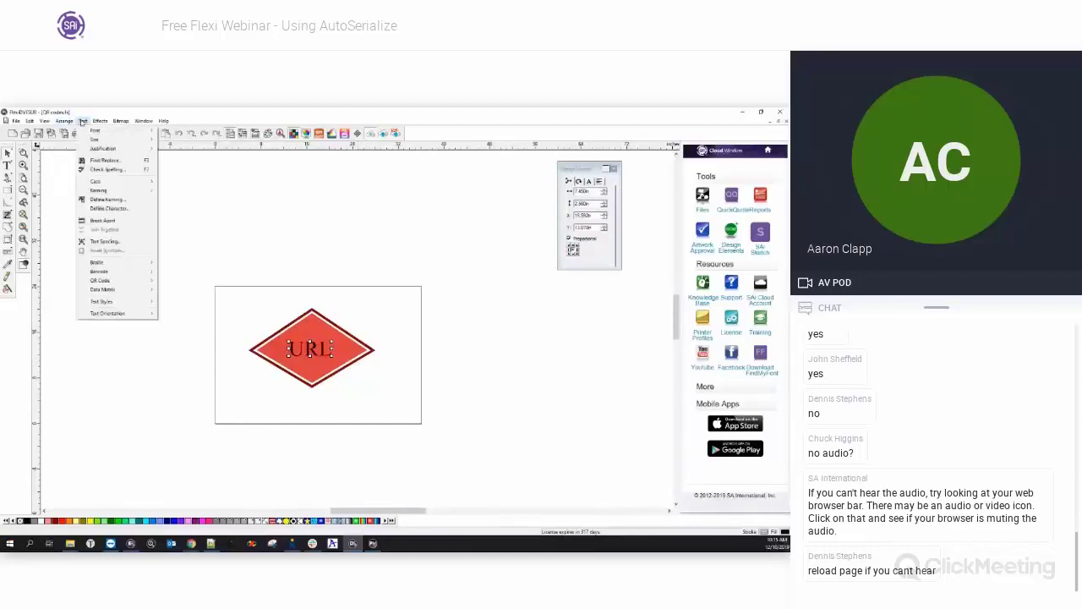
mouse_move(99, 284)
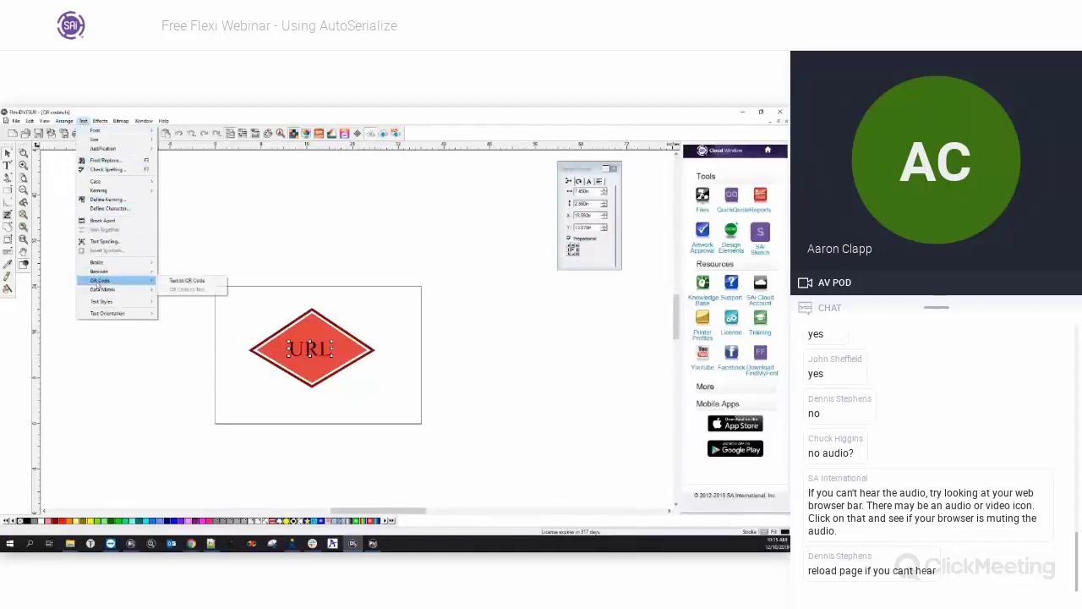
left_click(188, 282)
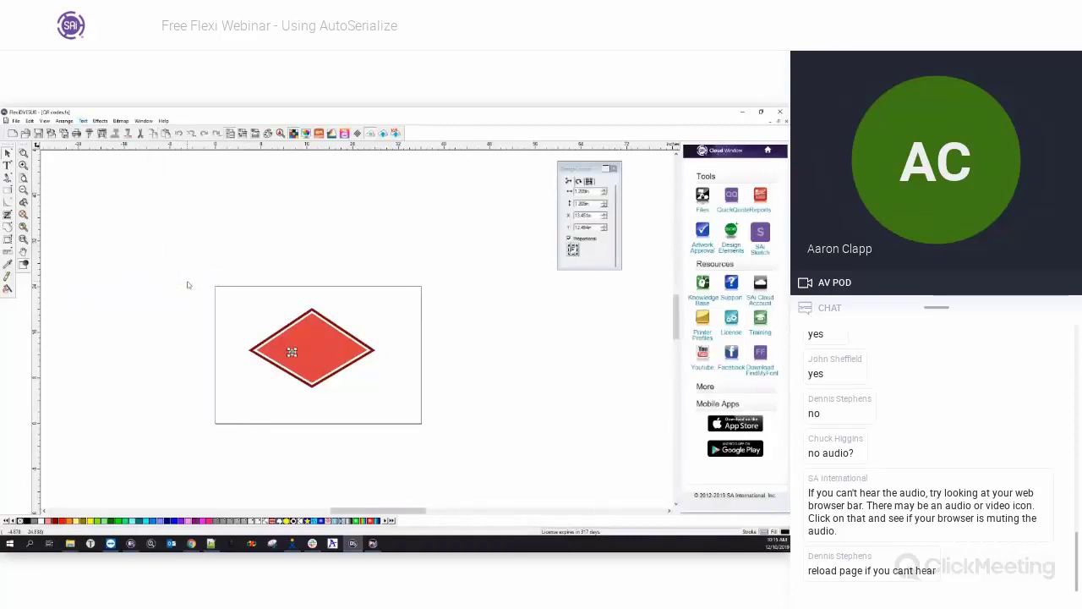
left_click(292, 352)
left_click_drag(322, 330, 328, 338)
left_click(399, 379)
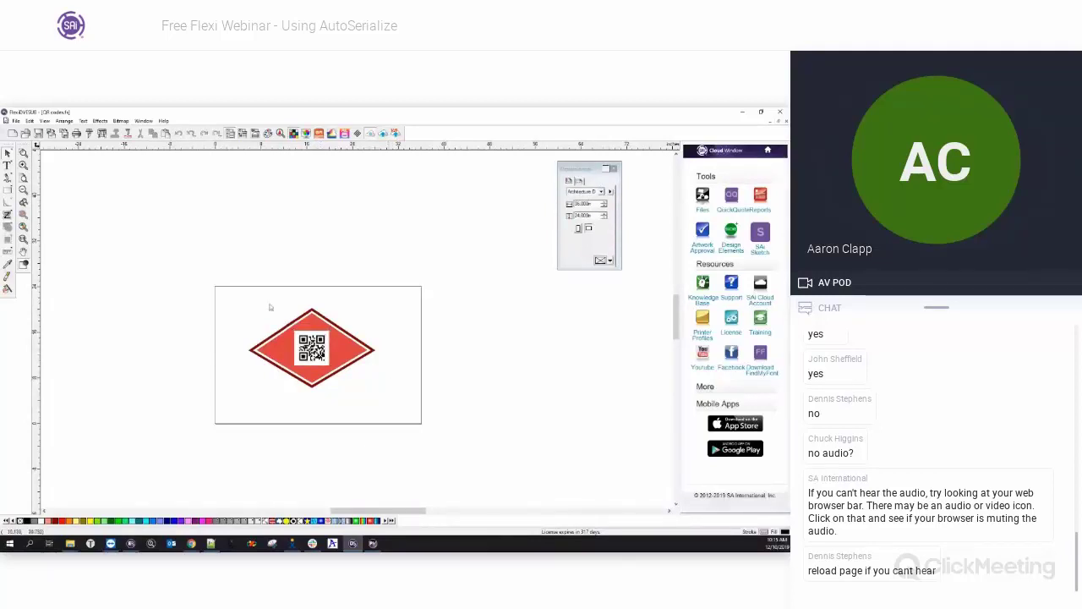
Start Auto Serialize on the whole QR code design and turn off ignoring the first row in the data file.
left_click_drag(221, 279, 410, 413)
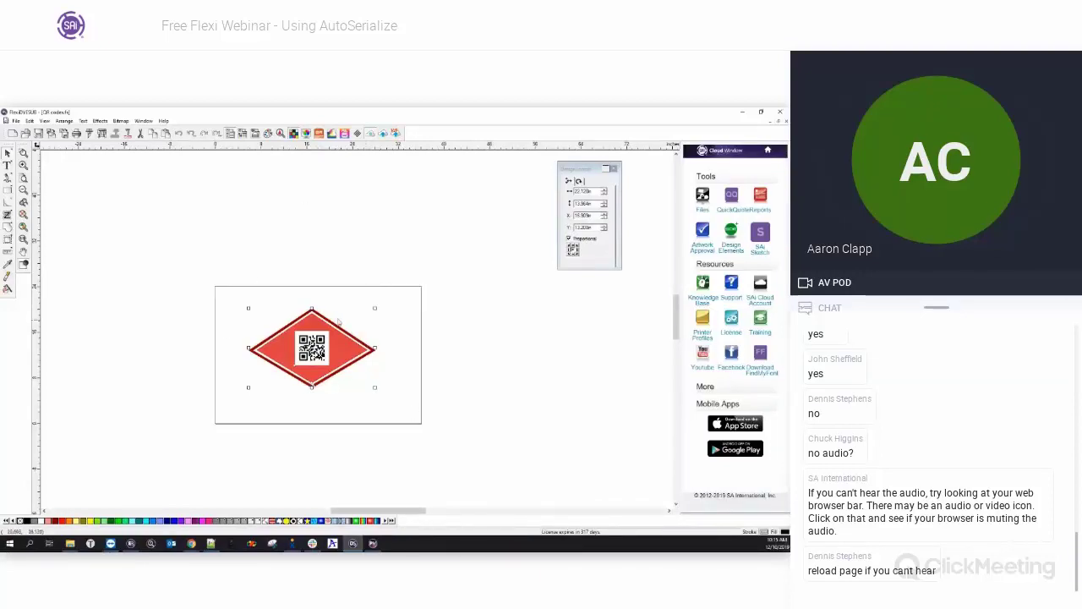
left_click(227, 274)
left_click_drag(227, 274, 414, 404)
left_click(82, 121)
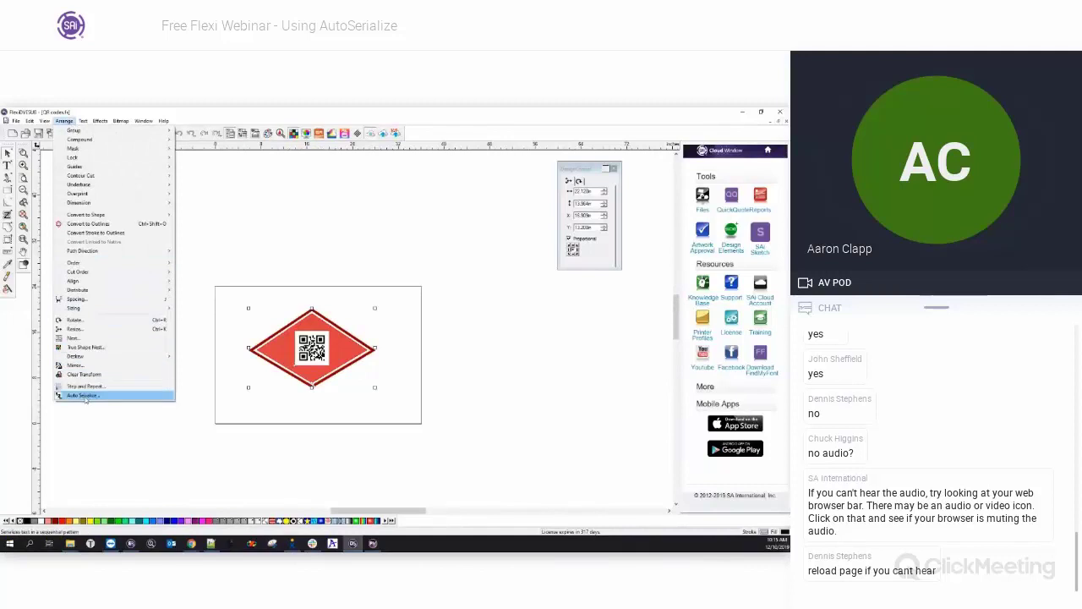
left_click(91, 396)
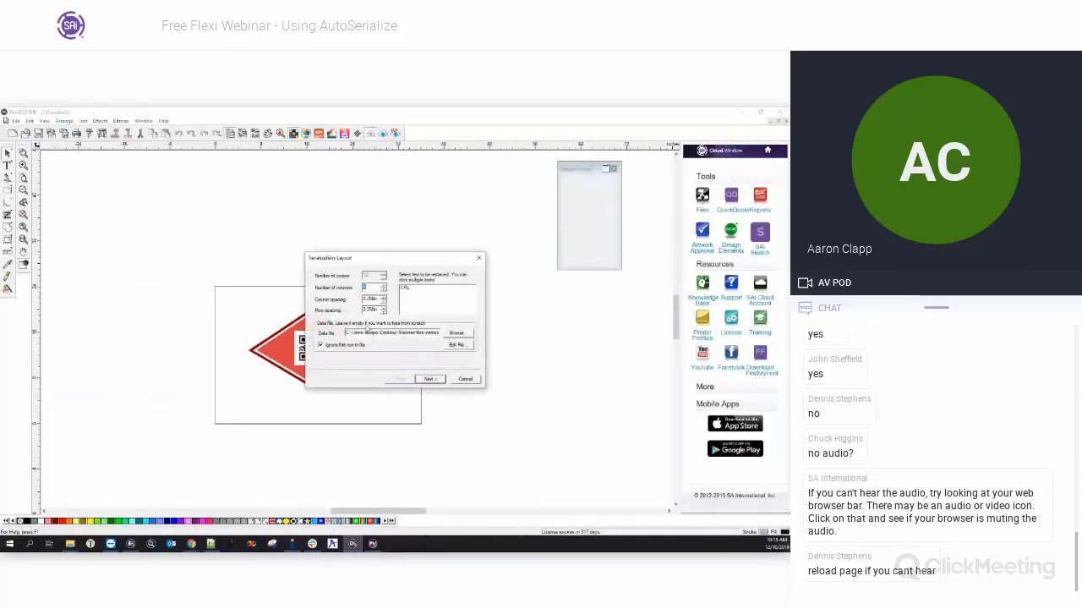
left_click(322, 345)
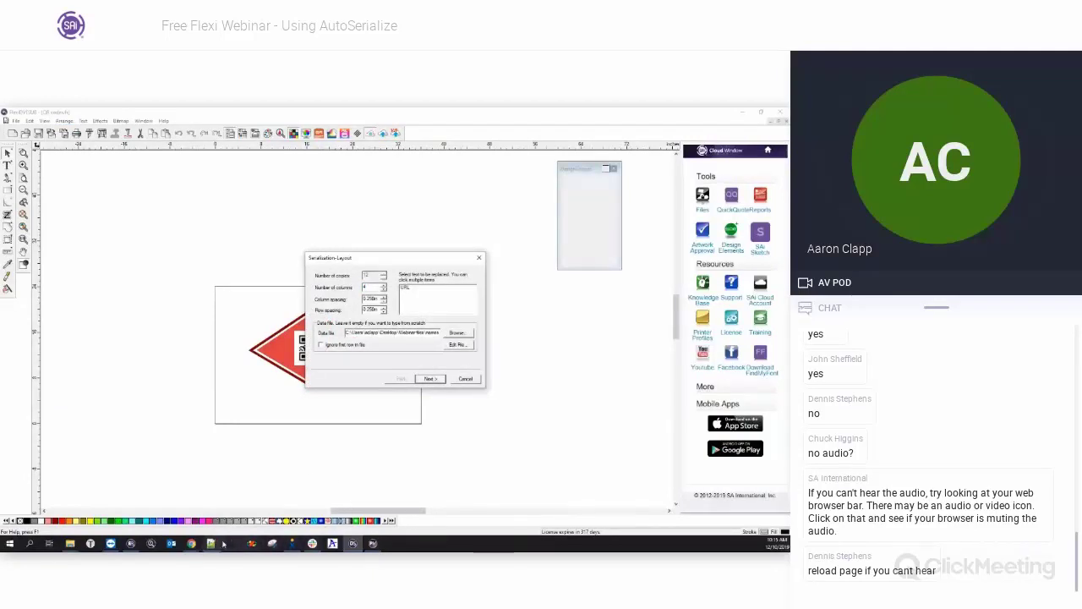
Review the list of web addresses in websites.txt in Notepad++ and return to the serialization layout in Flexi.
left_click(211, 543)
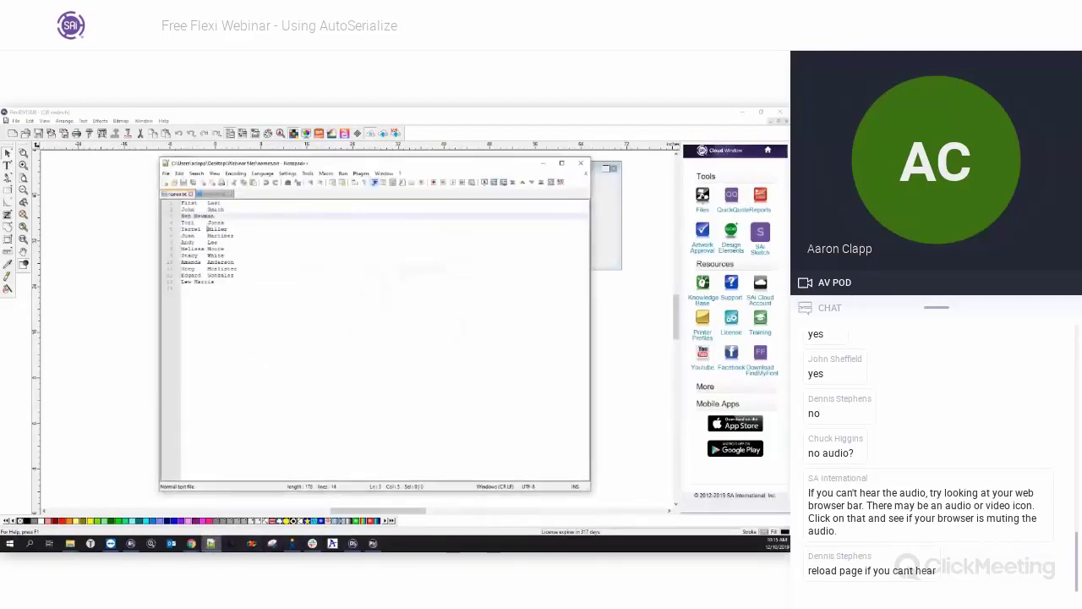
left_click(230, 210)
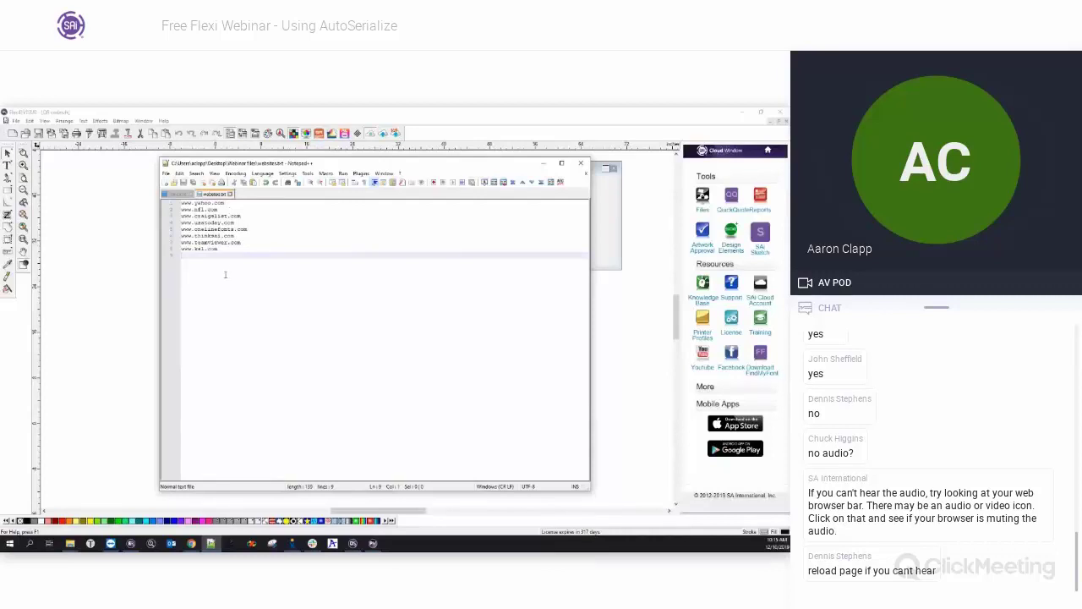
left_click_drag(223, 249, 181, 204)
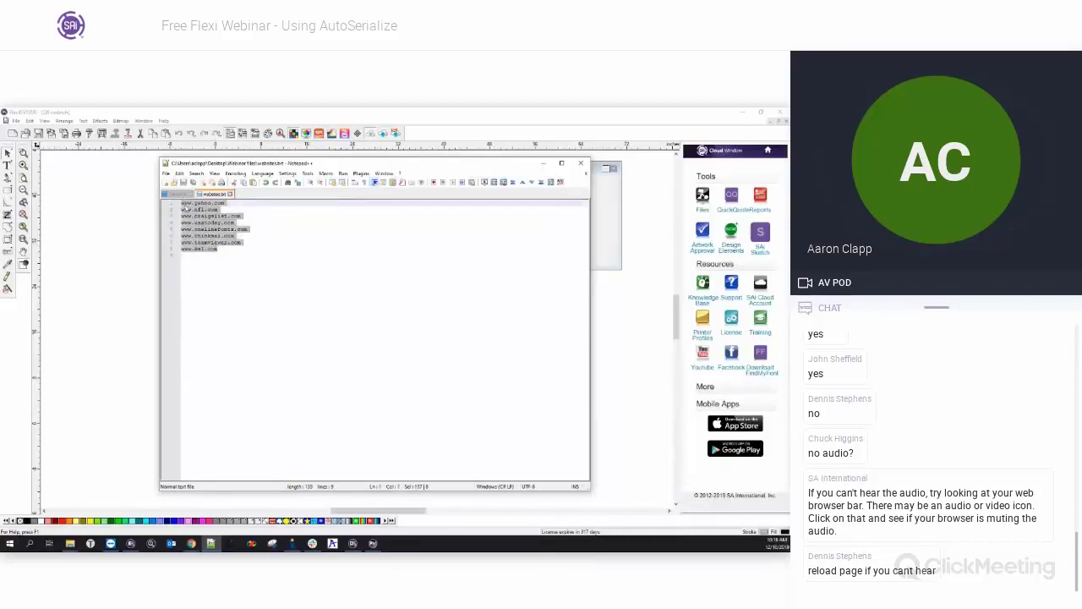
left_click(239, 266)
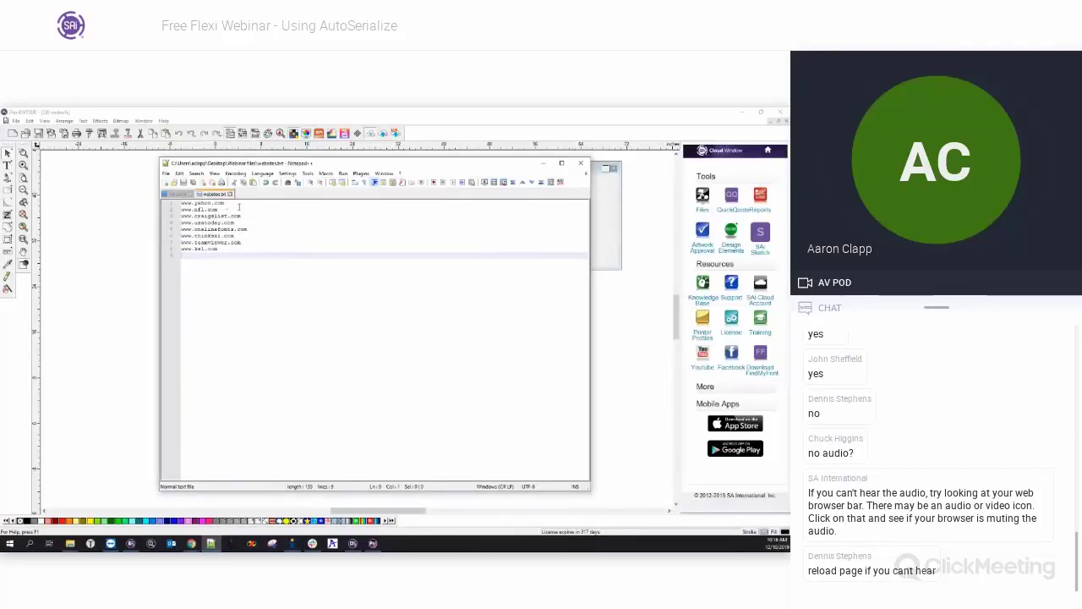
left_click(106, 315)
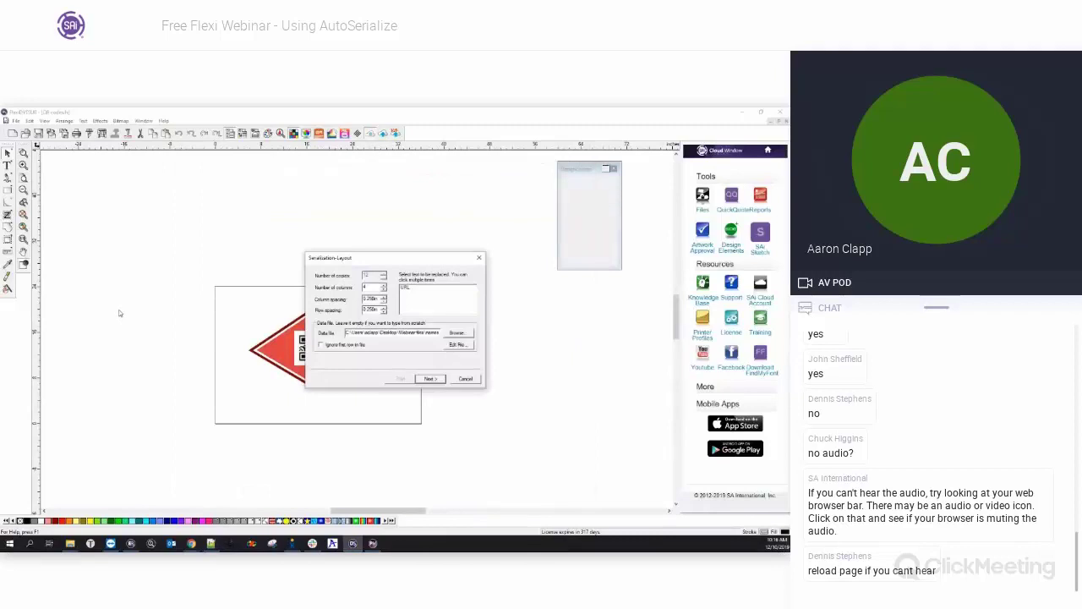
Mark the URL as the text to replace and load websites.txt as the serialization data file.
left_click_drag(377, 257, 324, 183)
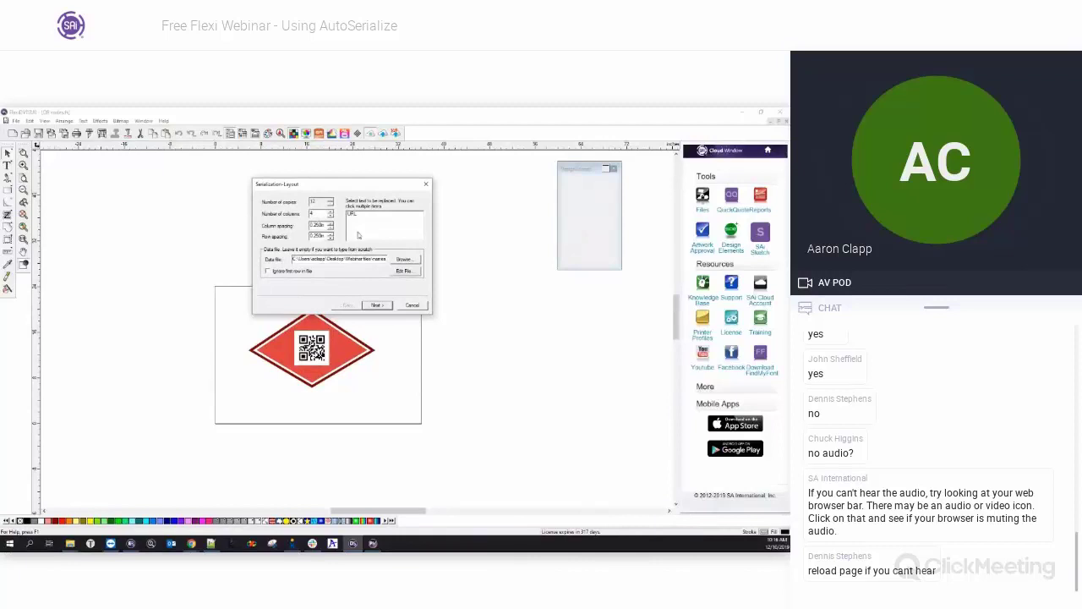
left_click(354, 217)
left_click(356, 217)
left_click(356, 217)
left_click(404, 260)
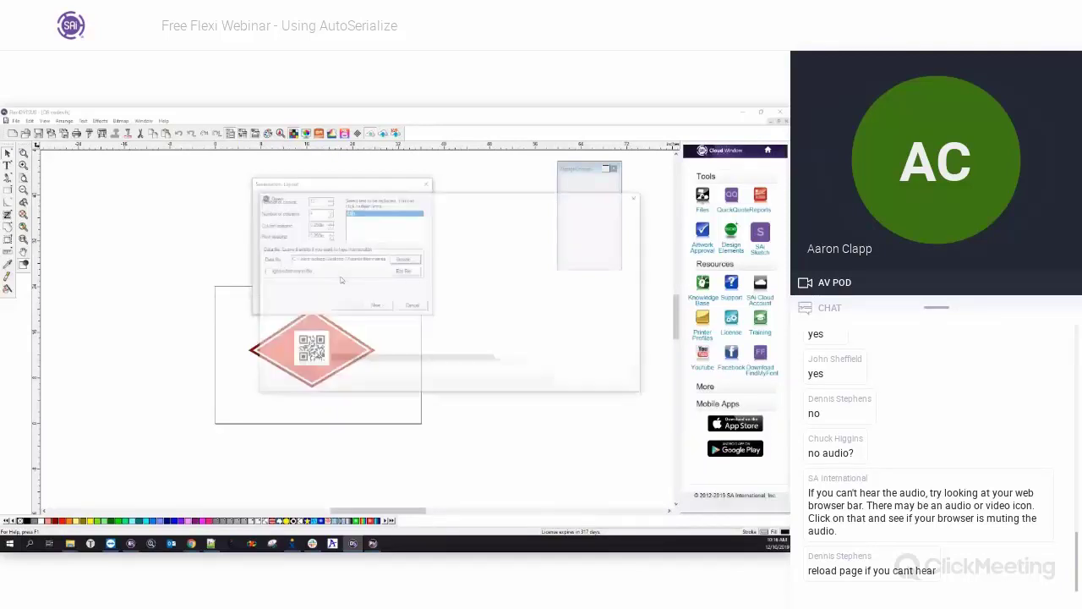
left_click(352, 257)
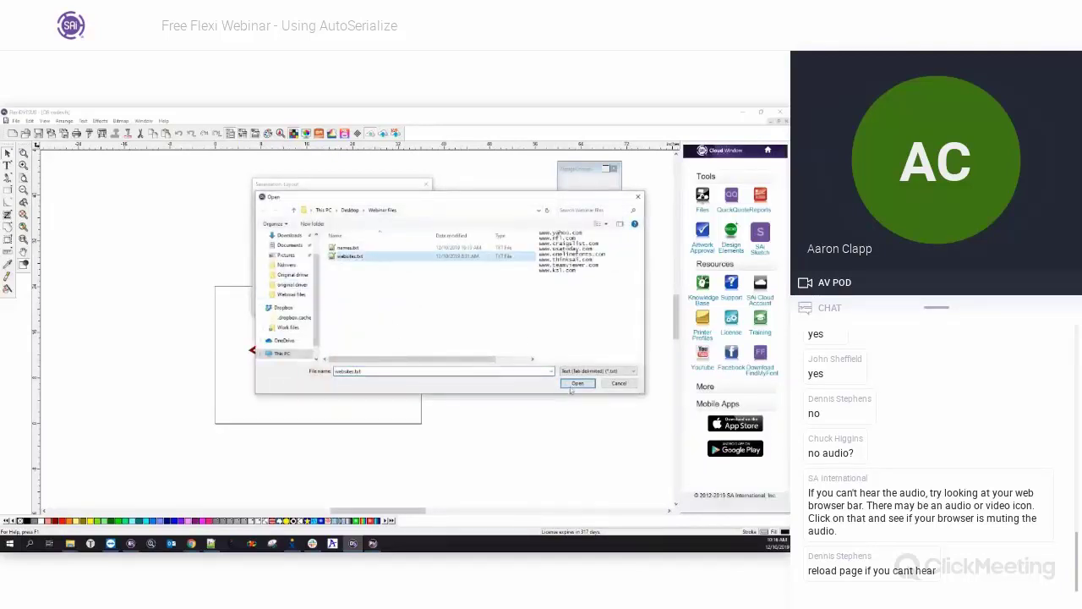
left_click(577, 383)
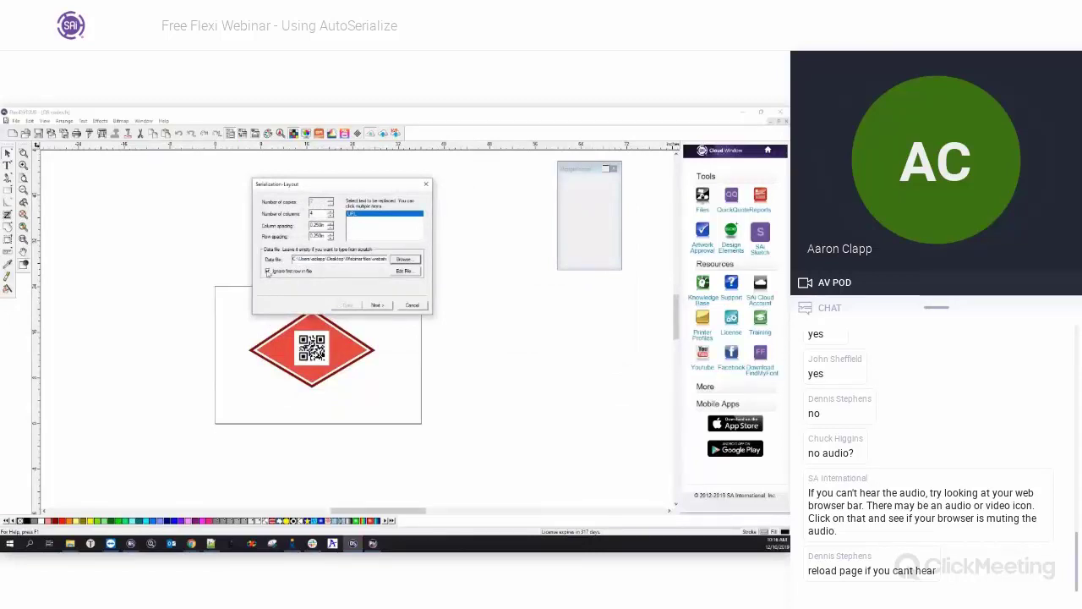
Turn off ignoring the first row, check the imported web addresses and generate the serialized QR code signs in four columns.
left_click(267, 271)
left_click(378, 306)
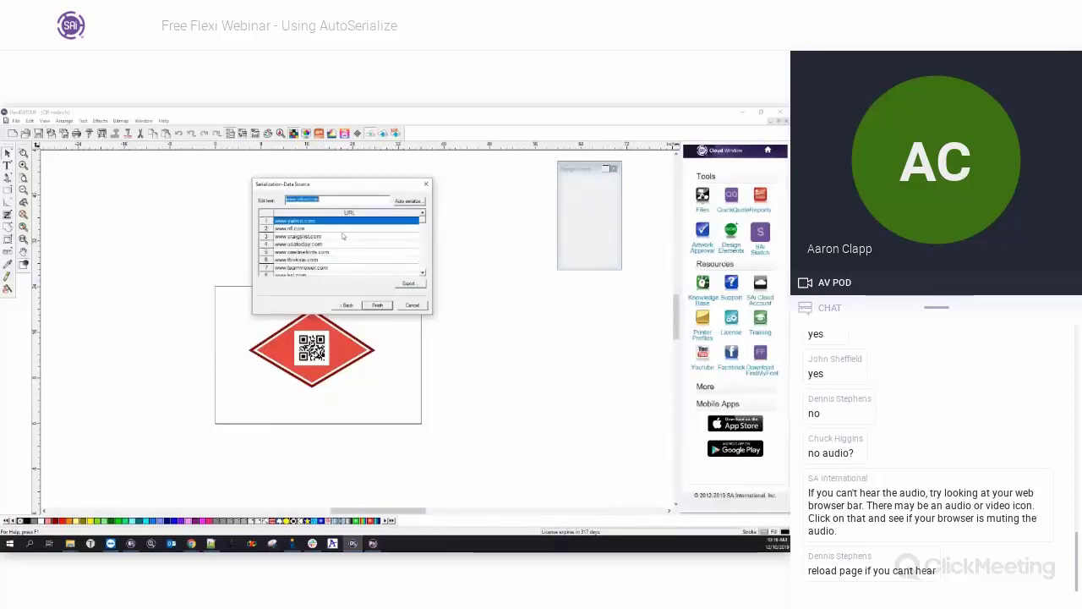
left_click(422, 274)
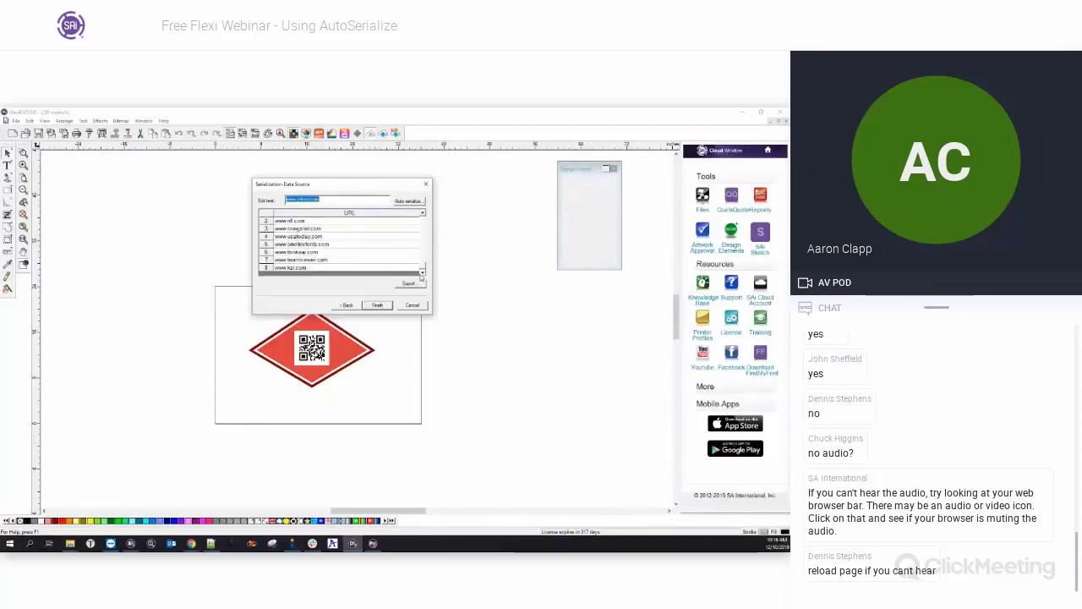
left_click(423, 215)
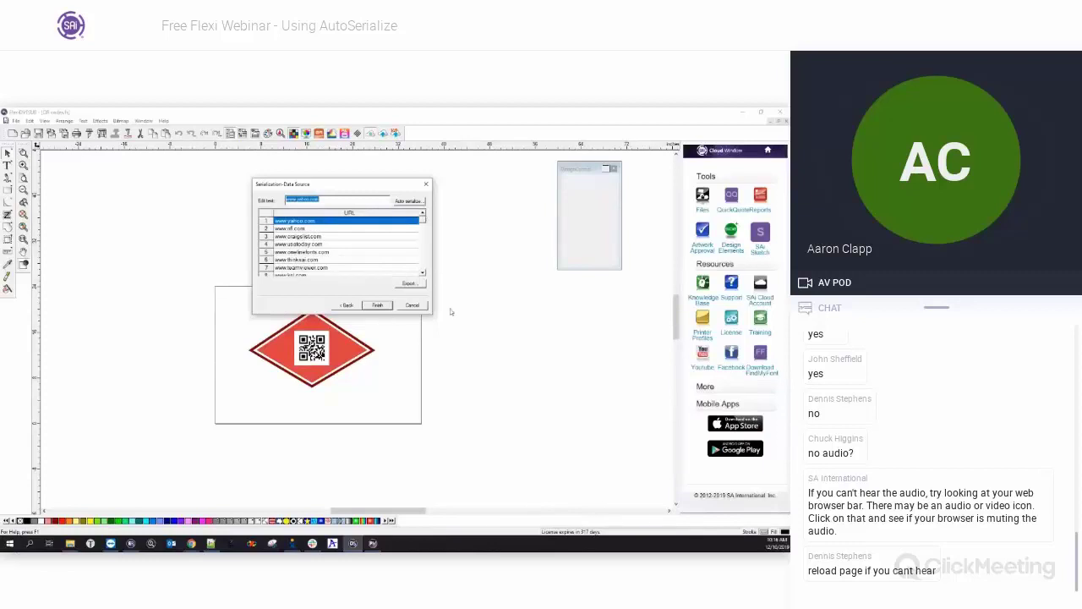
left_click(377, 305)
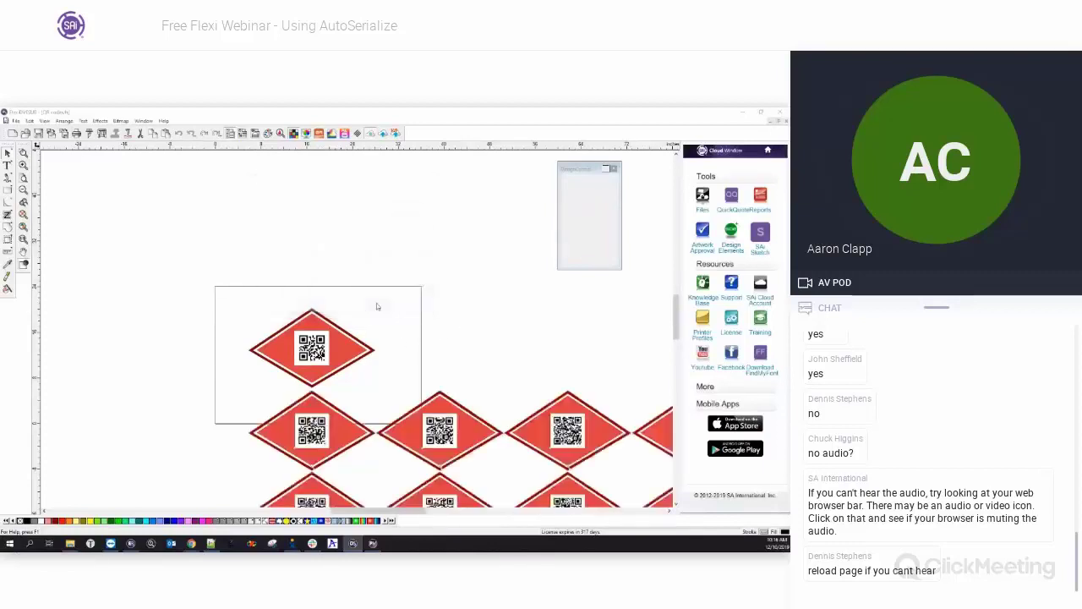
Ungroup all the generated QR code signs.
left_click(193, 350)
scroll(166, 349, "down", 2)
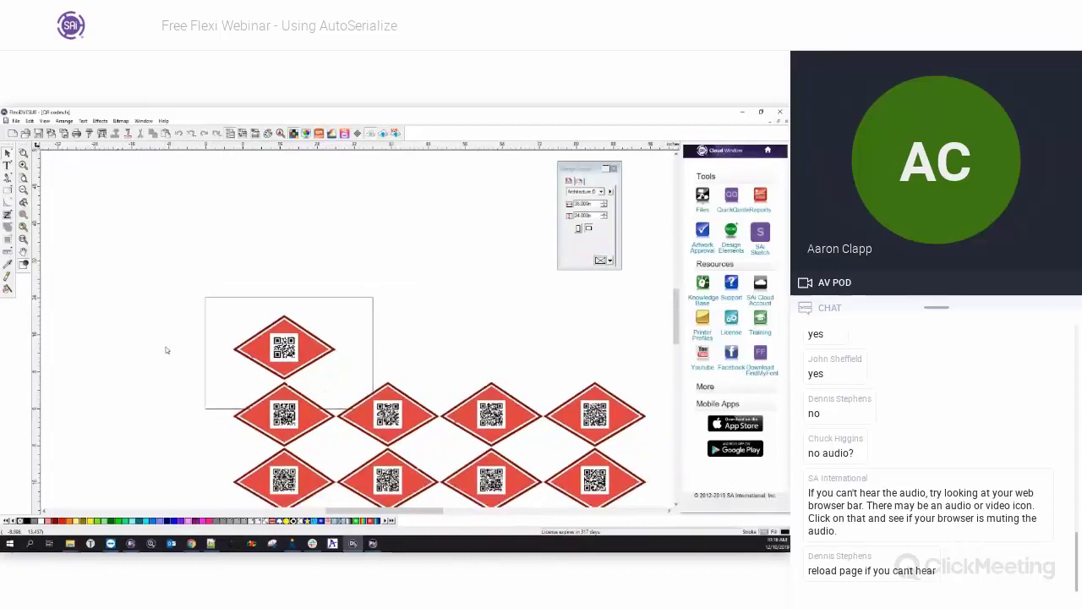
scroll(313, 343, "up", 1)
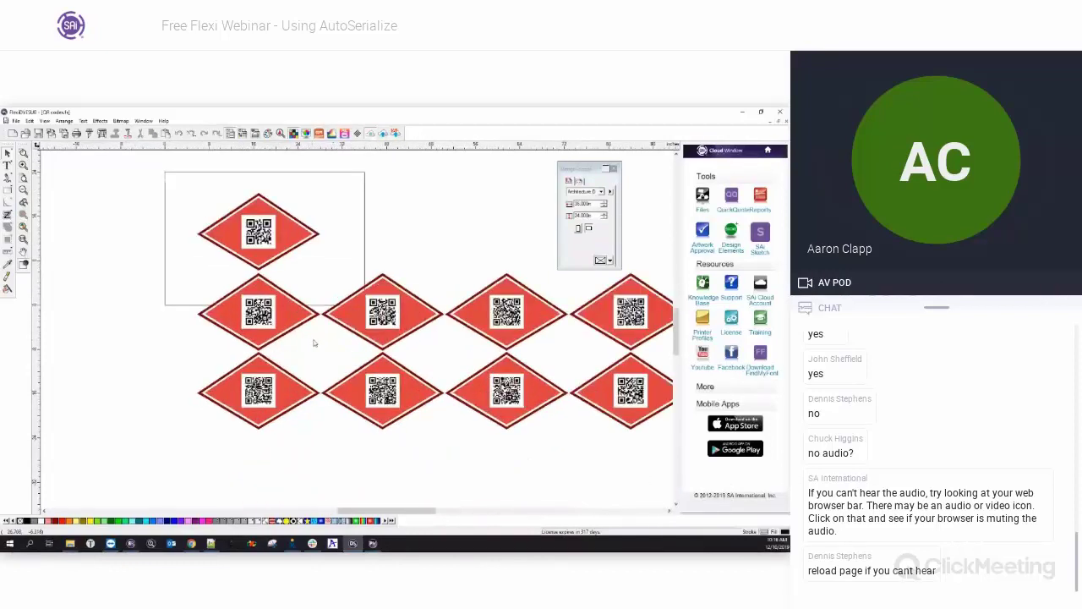
scroll(314, 342, "down", 1)
scroll(314, 342, "up", 1)
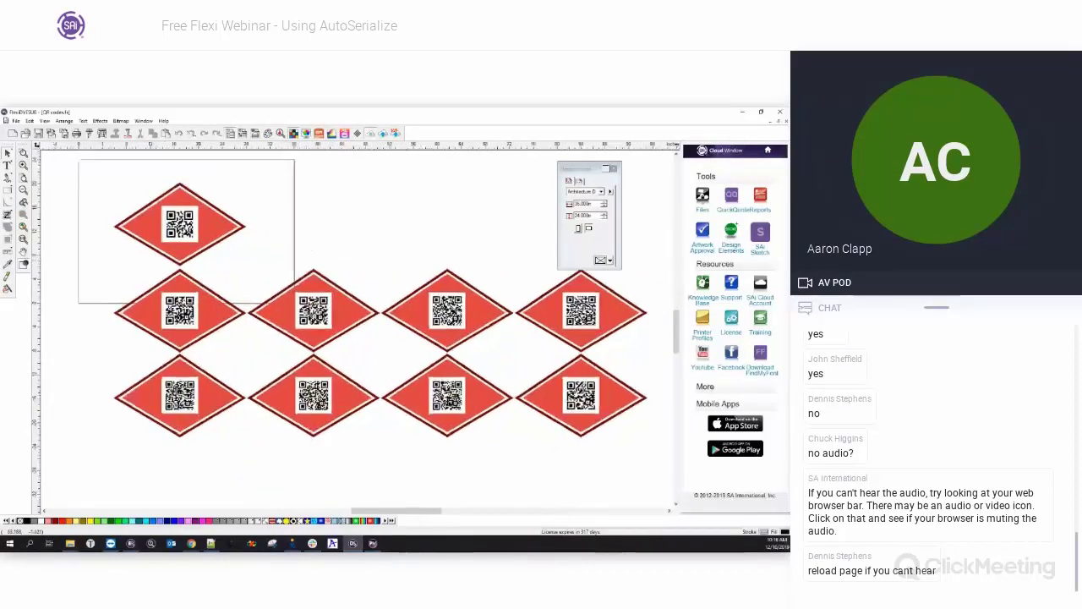
left_click(135, 296)
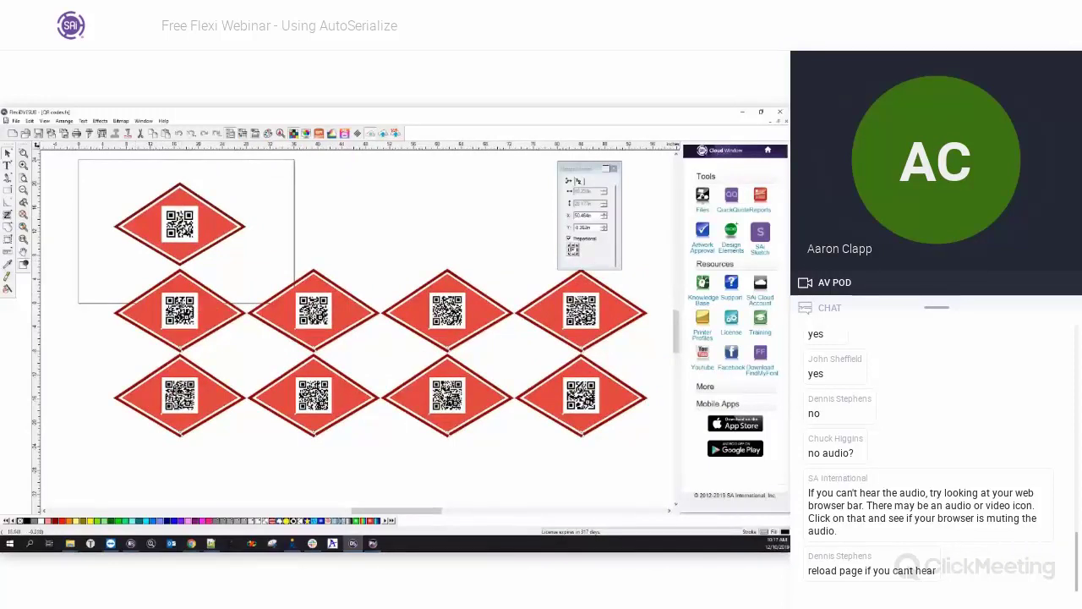
right_click(179, 302)
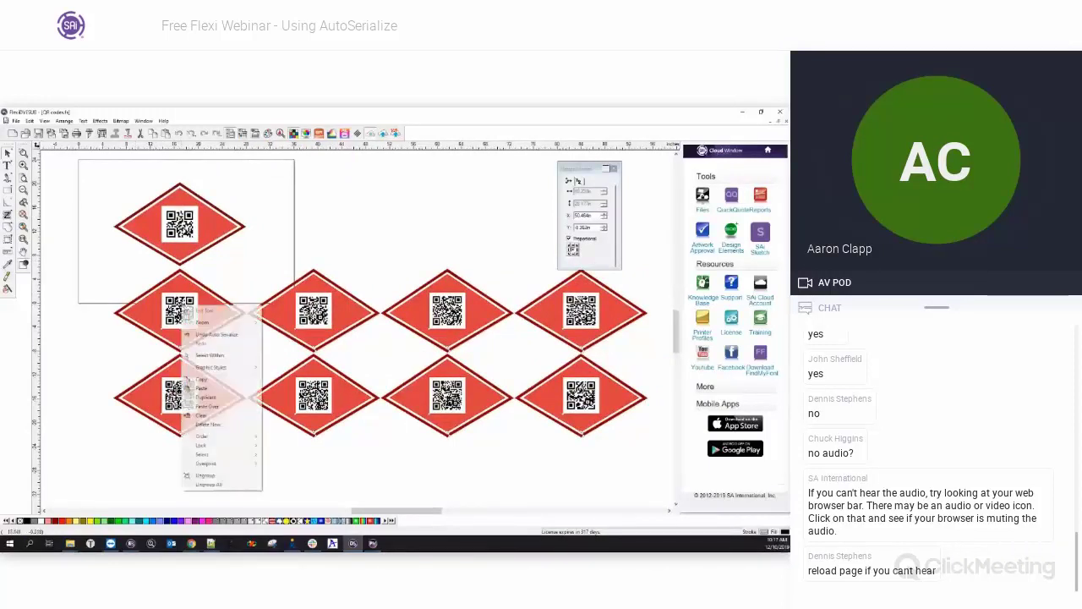
left_click(210, 484)
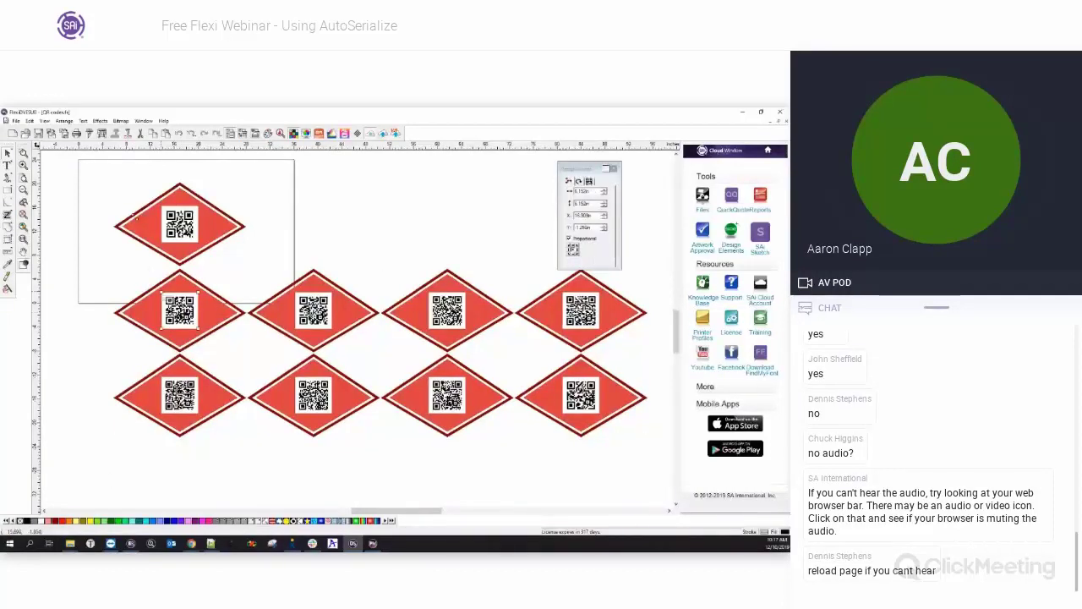
Convert the QR codes on the first two signs of the upper generated row to text.
left_click(82, 121)
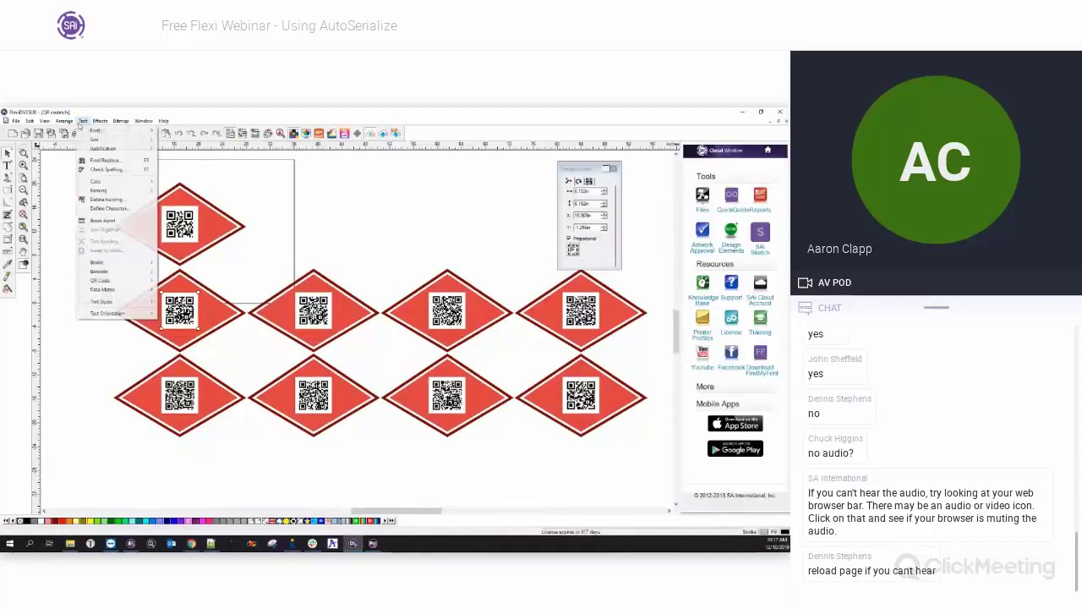
mouse_move(109, 272)
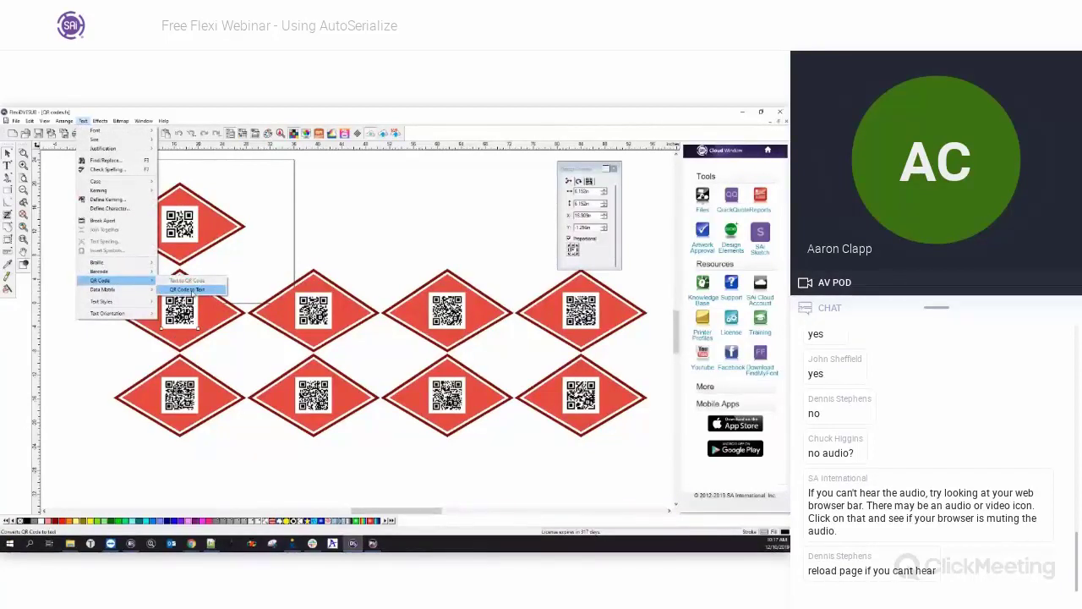
left_click(187, 289)
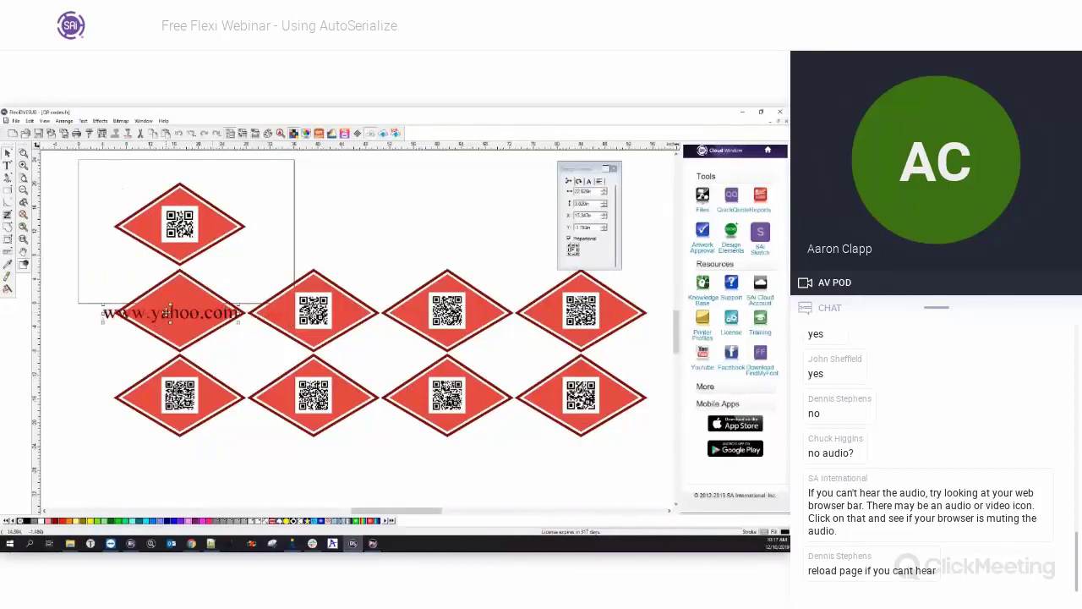
right_click(316, 307)
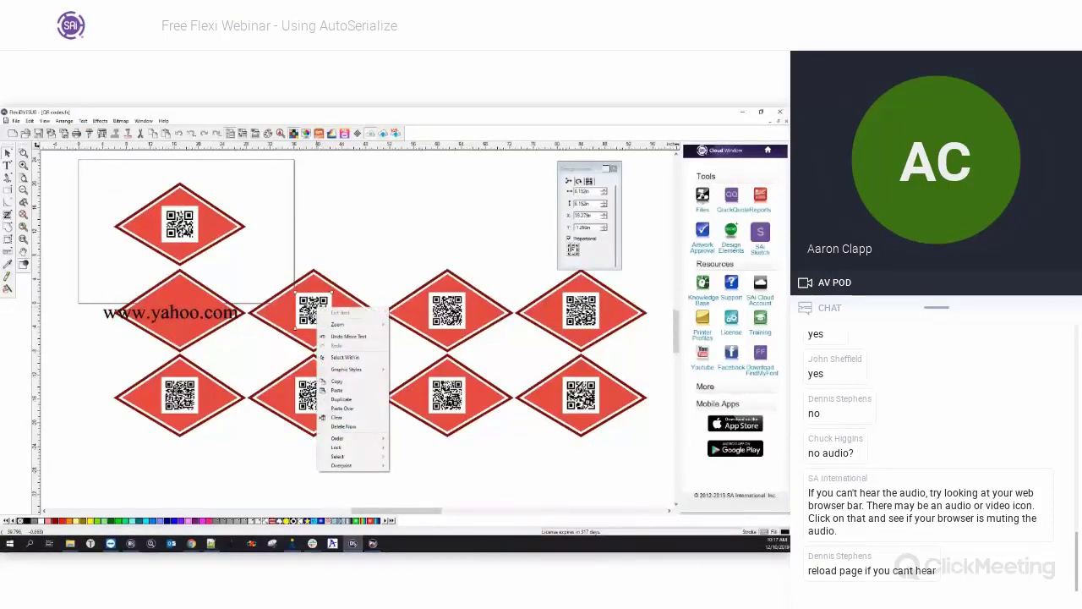
left_click(309, 307)
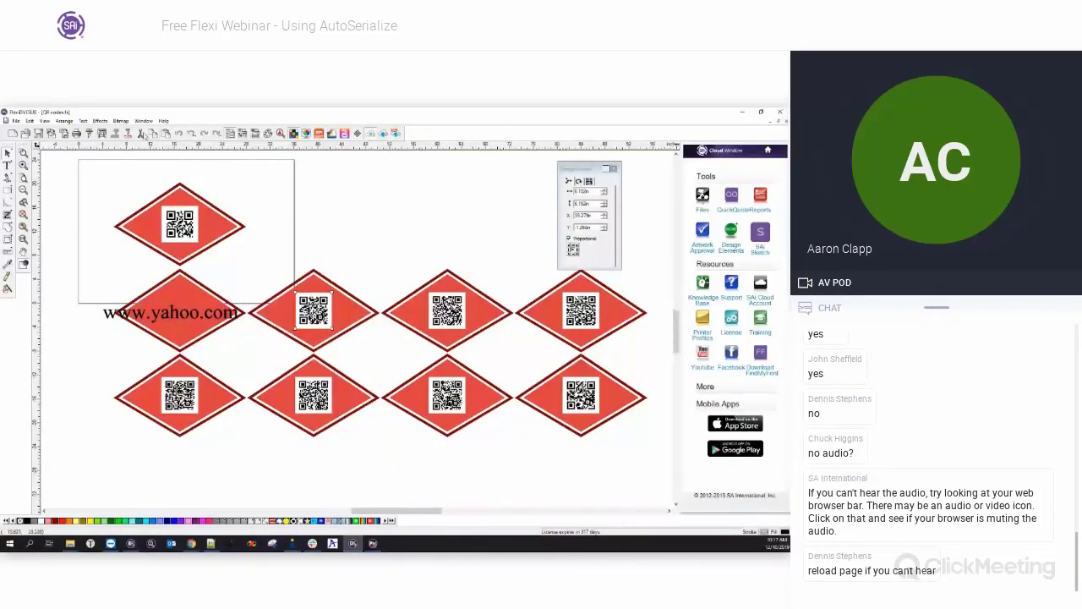
left_click(82, 121)
left_click(188, 289)
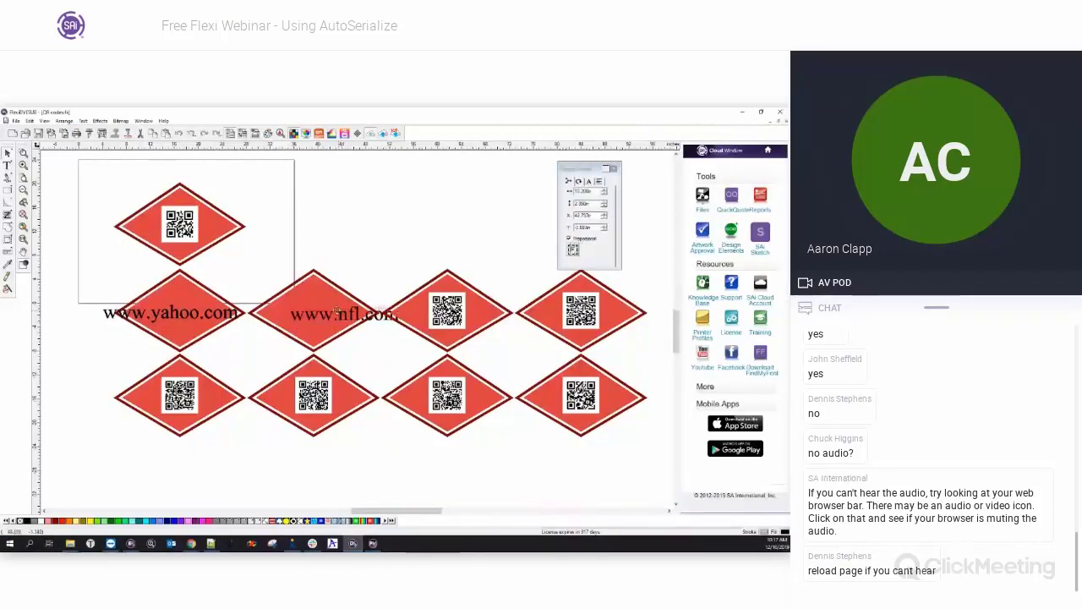
Convert the QR codes on the second and third signs of the lower generated row to text.
left_click(325, 397)
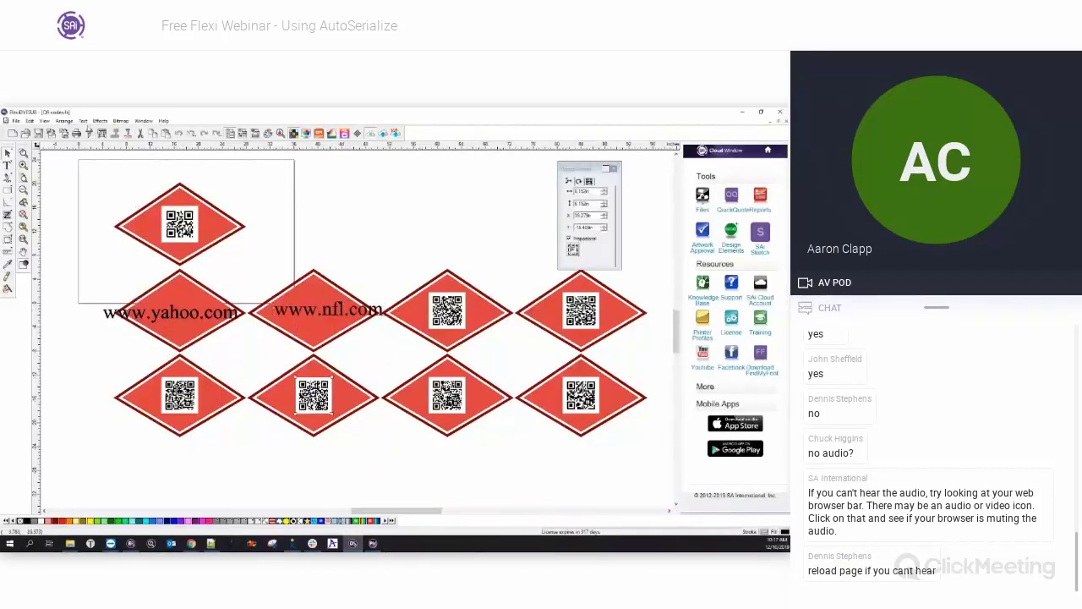
left_click(83, 121)
mouse_move(118, 280)
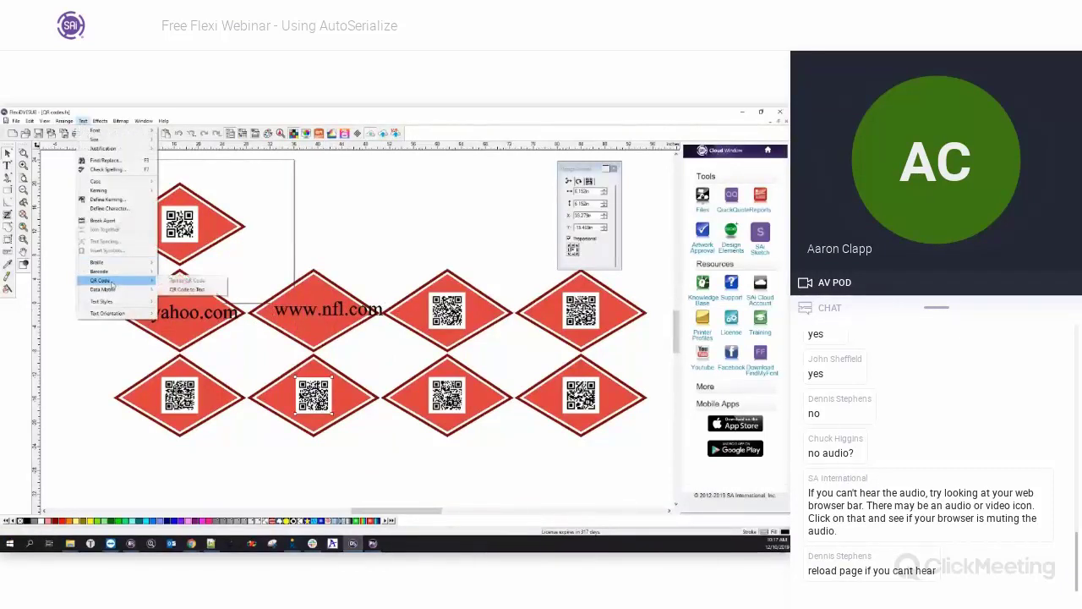
left_click(199, 289)
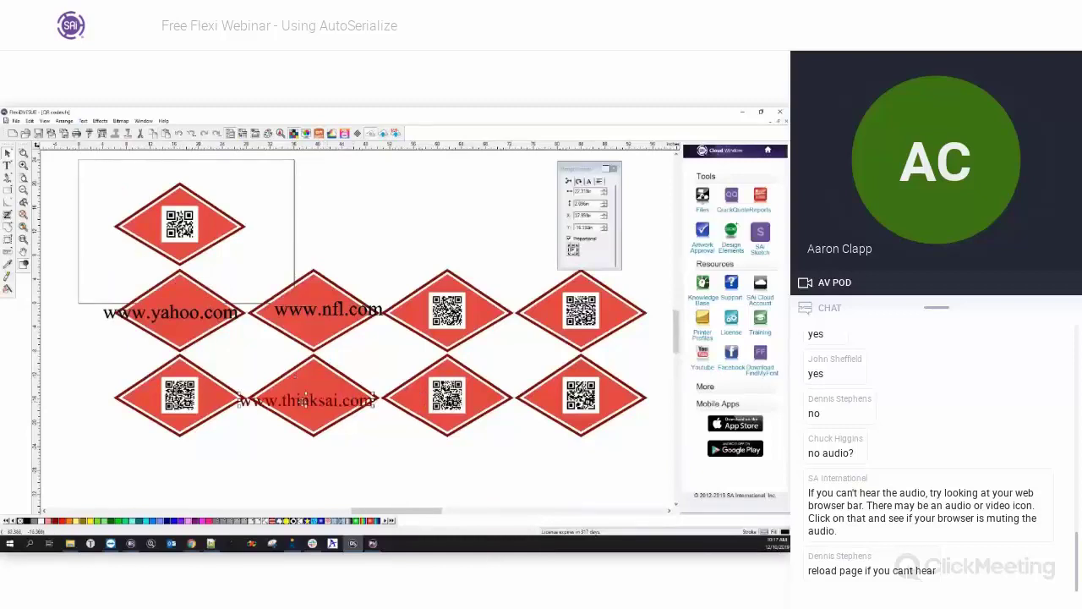
left_click(447, 394)
left_click(83, 121)
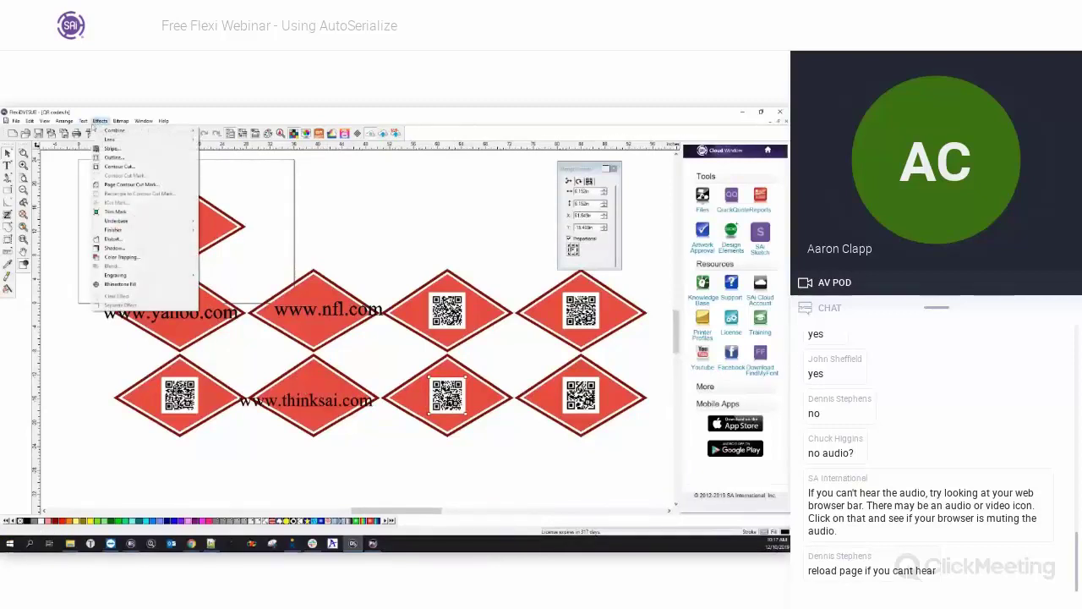
mouse_move(110, 279)
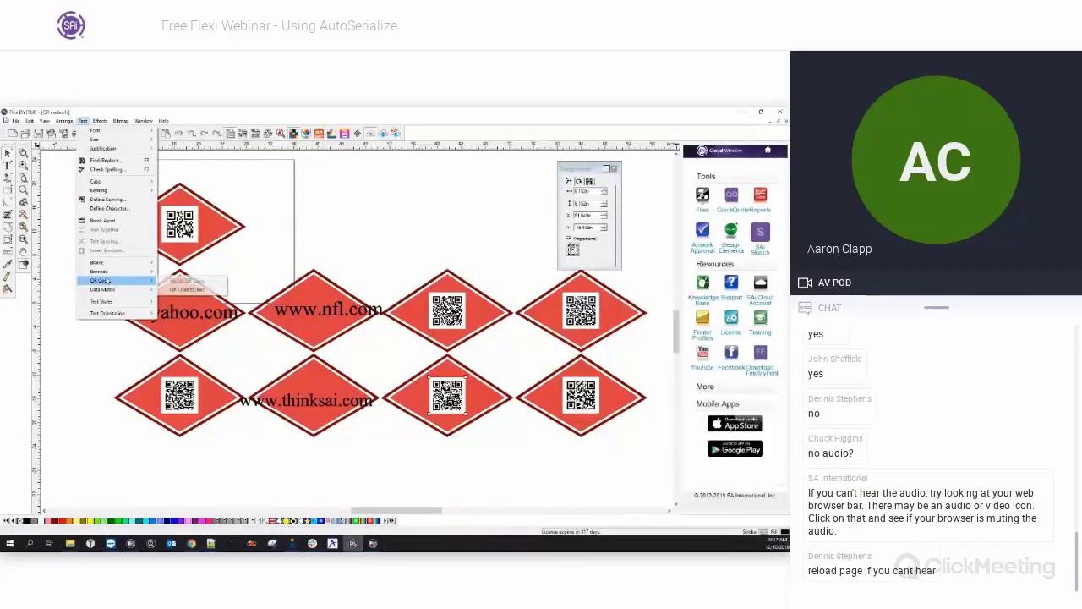
left_click(199, 289)
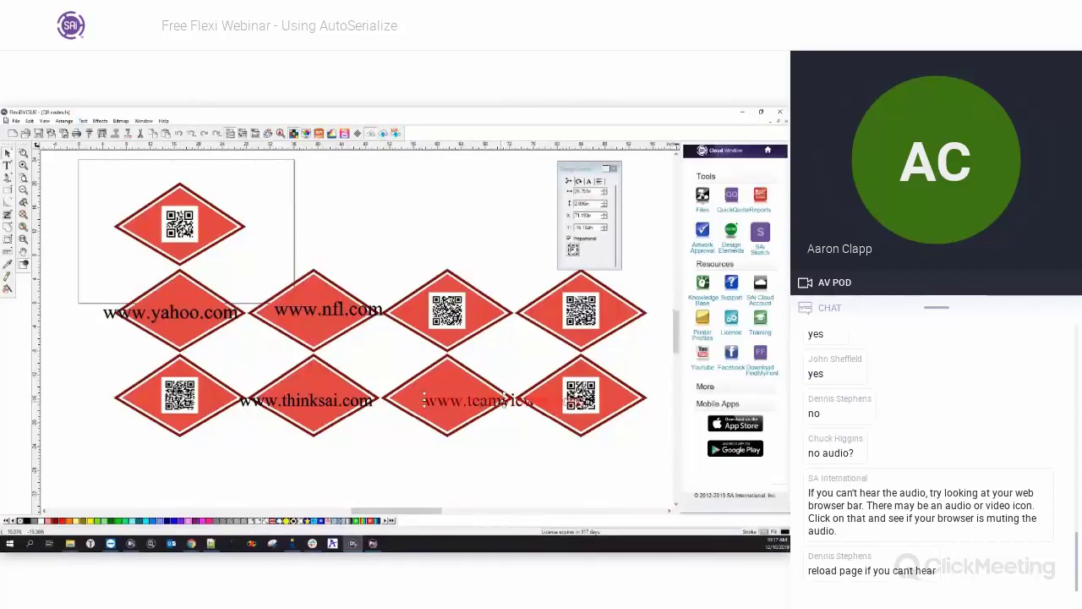
left_click(486, 403)
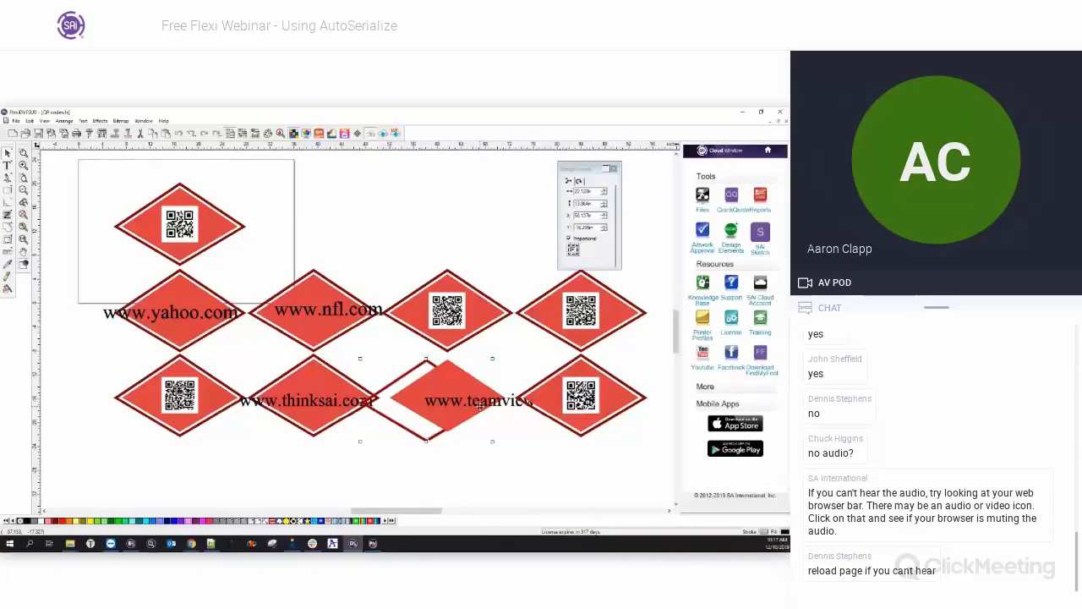
left_click(483, 430)
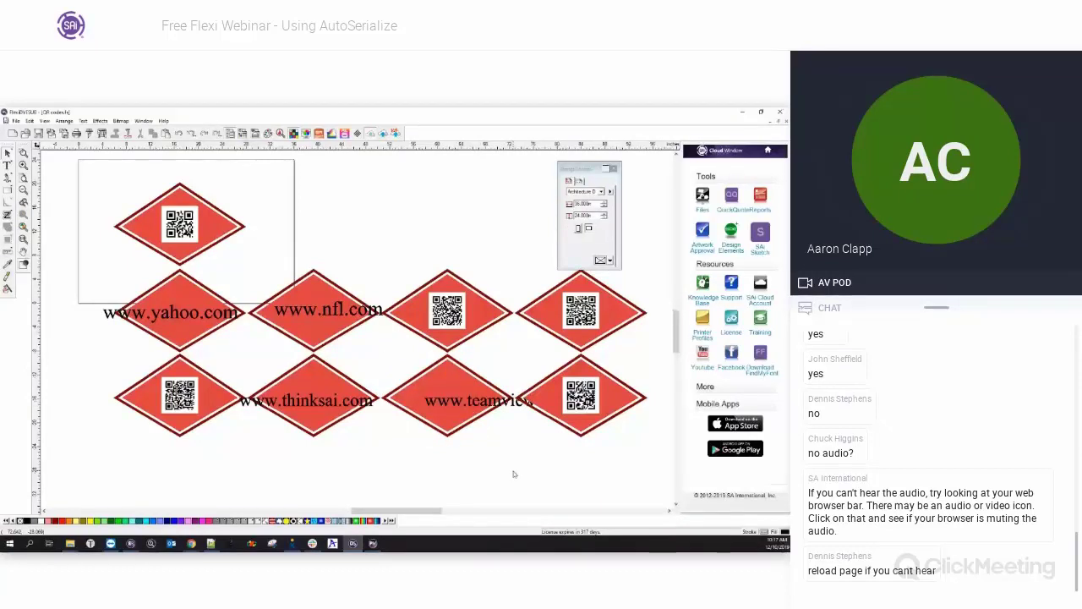
left_click(83, 120)
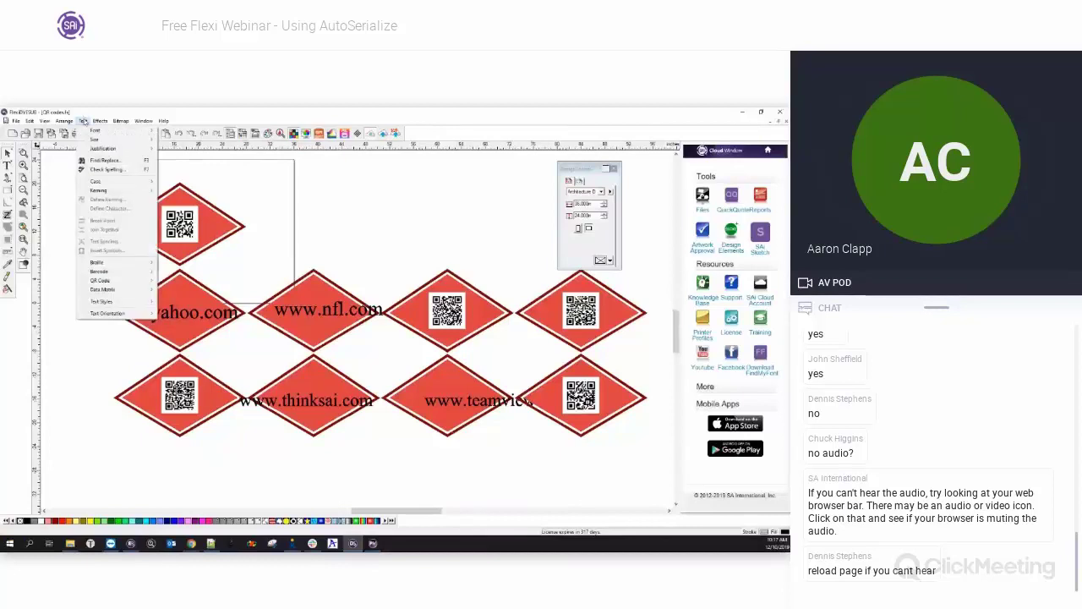
mouse_move(109, 265)
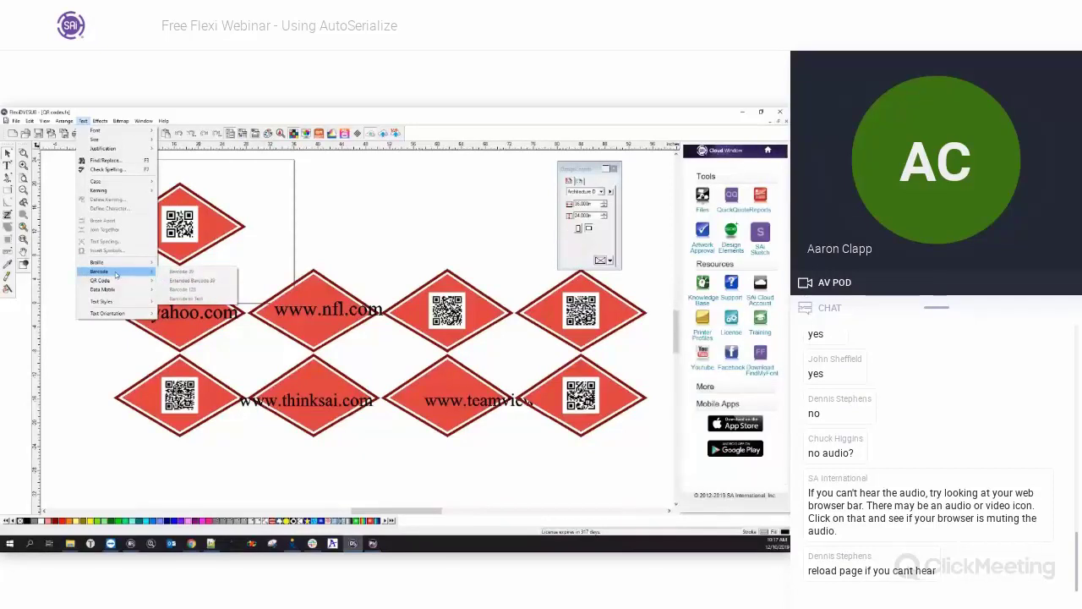
mouse_move(121, 293)
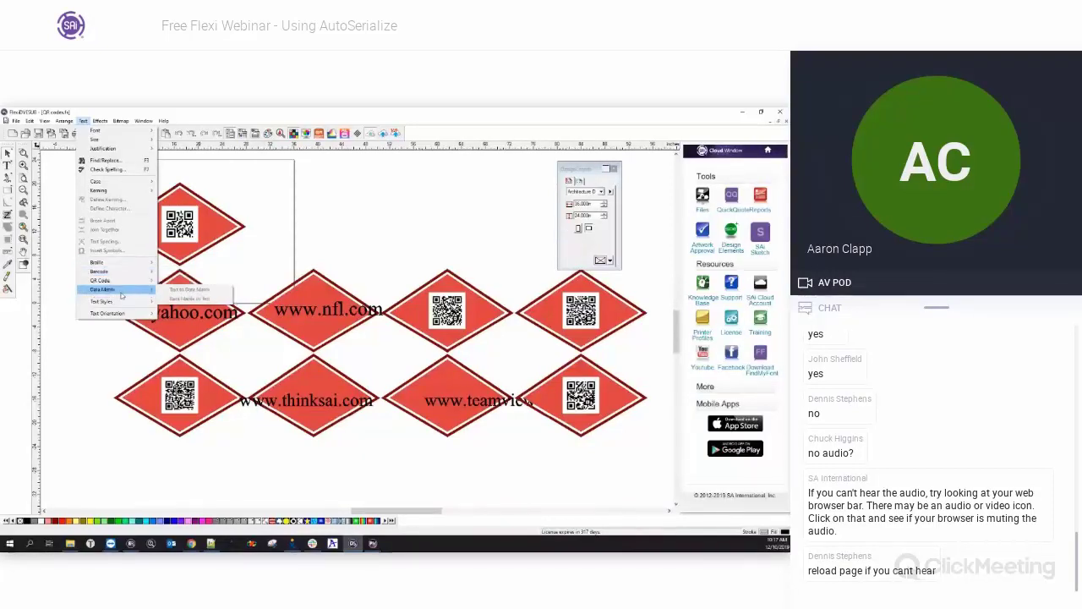
left_click(86, 126)
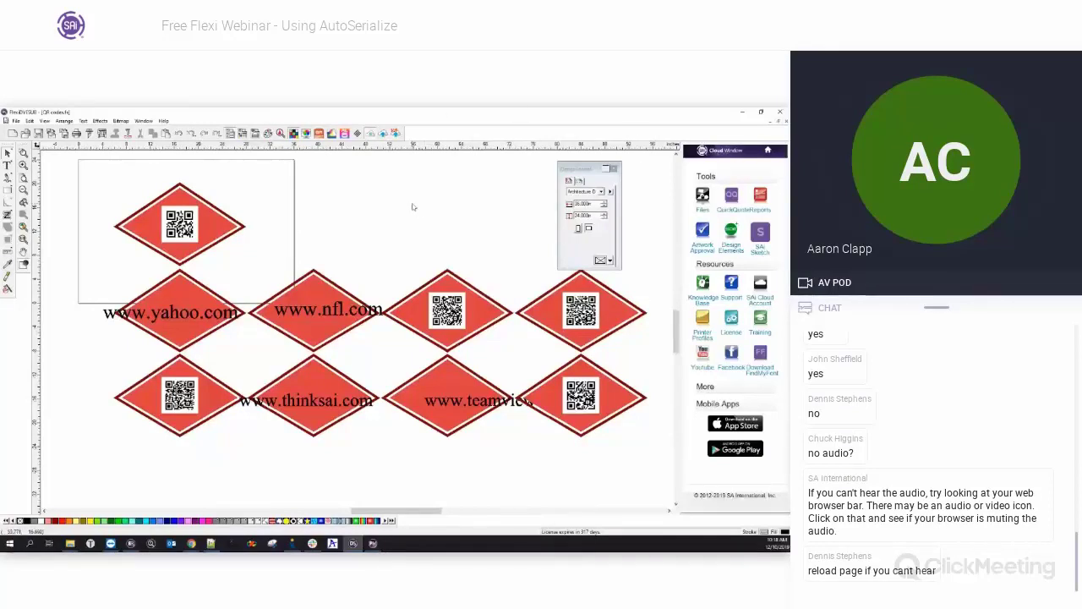
left_click(66, 122)
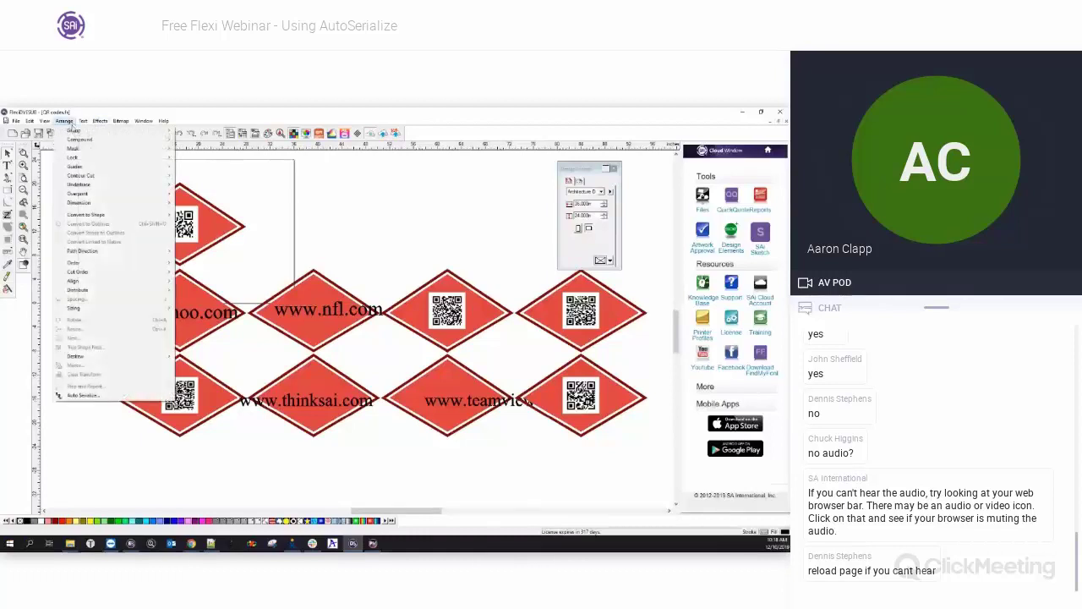
left_click(101, 133)
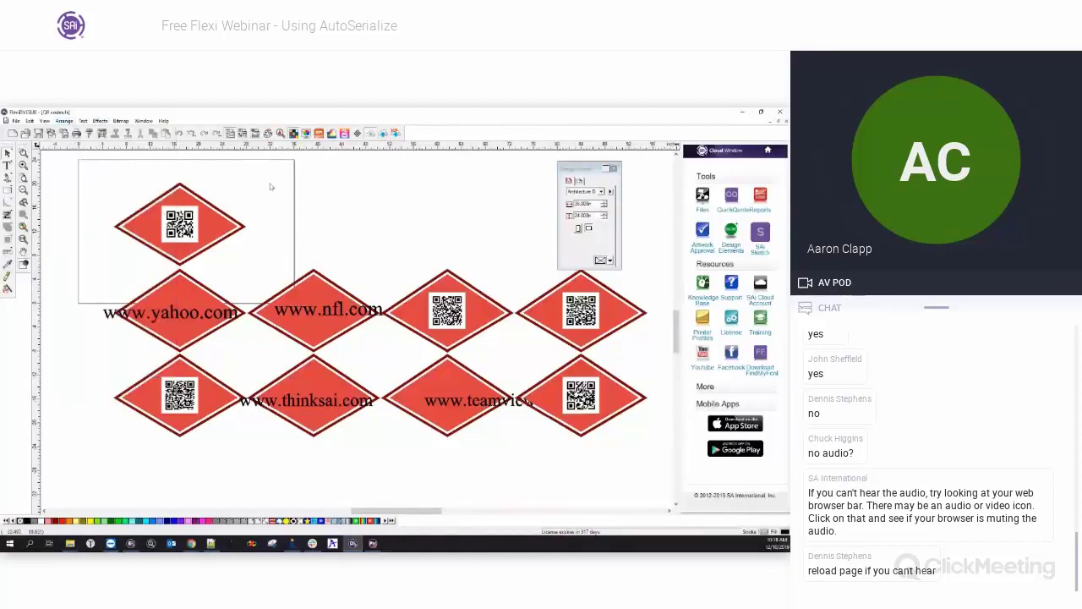
Switch to the AutoS Names document and start Auto Serialize on the employee name sign, with Employee and Name as the replaced text.
left_click(144, 121)
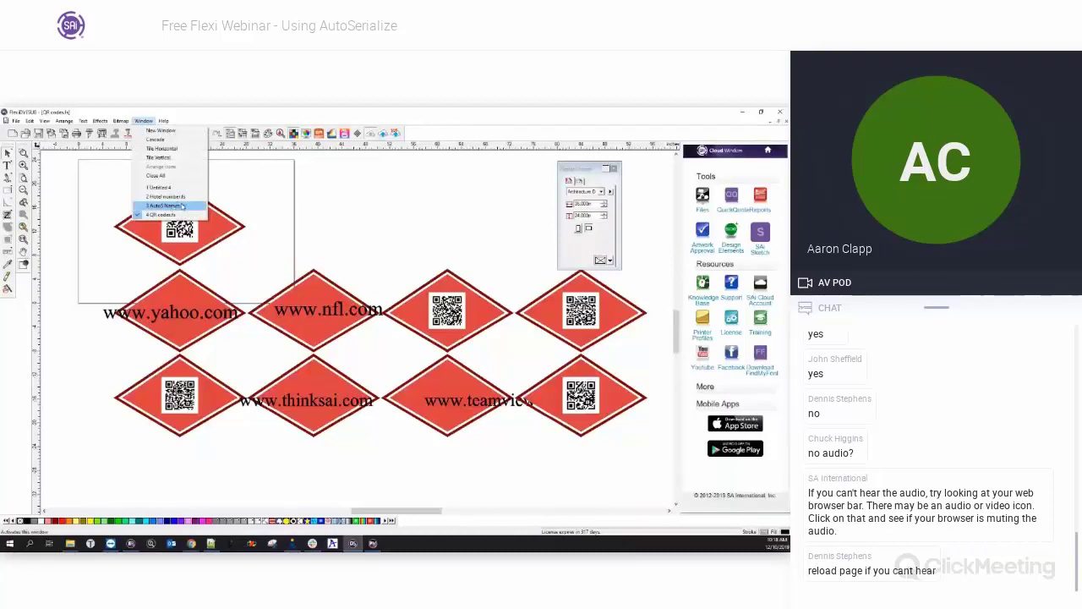
left_click(175, 207)
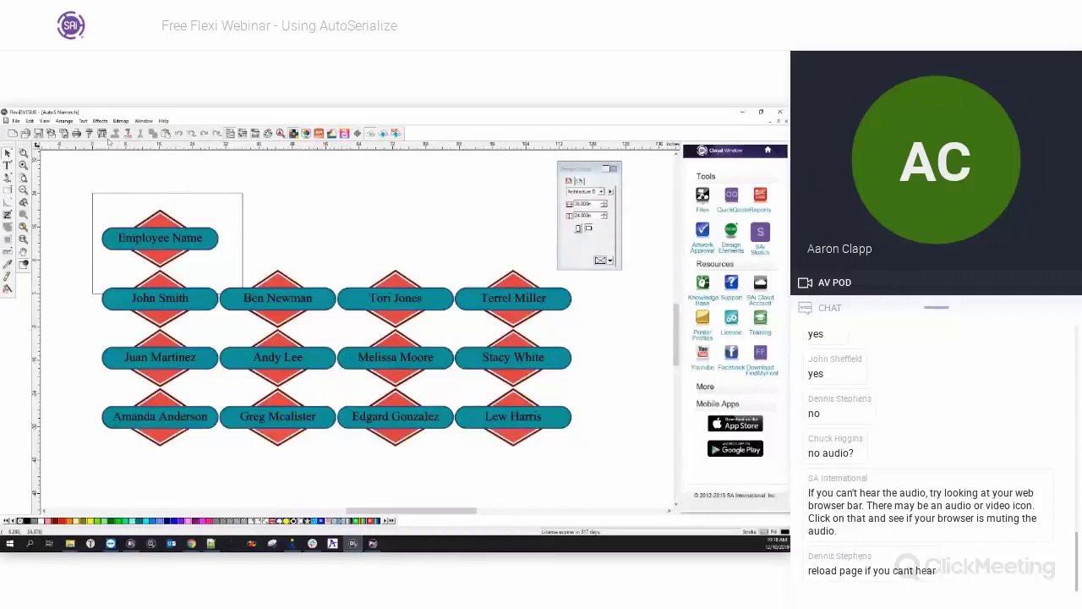
left_click_drag(85, 193, 238, 272)
left_click(64, 121)
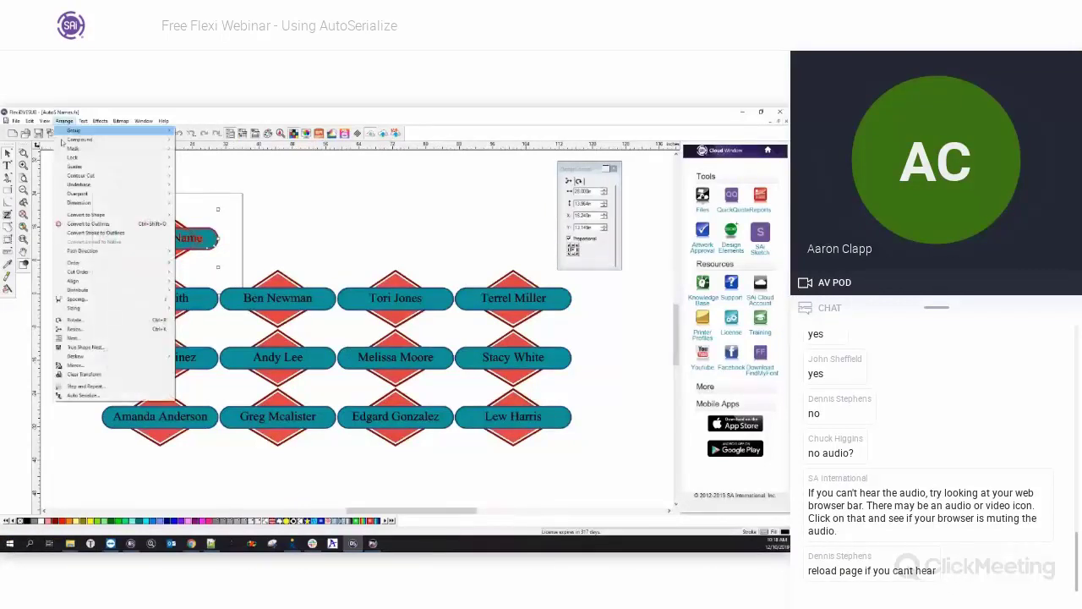
left_click(101, 399)
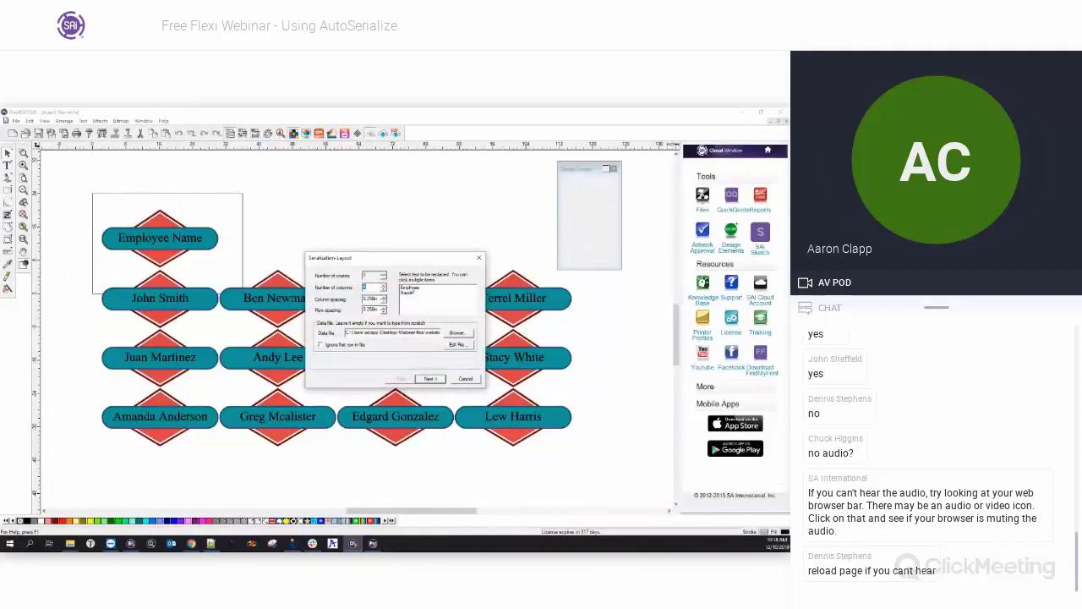
left_click(430, 380)
left_click(430, 341)
left_click(423, 288)
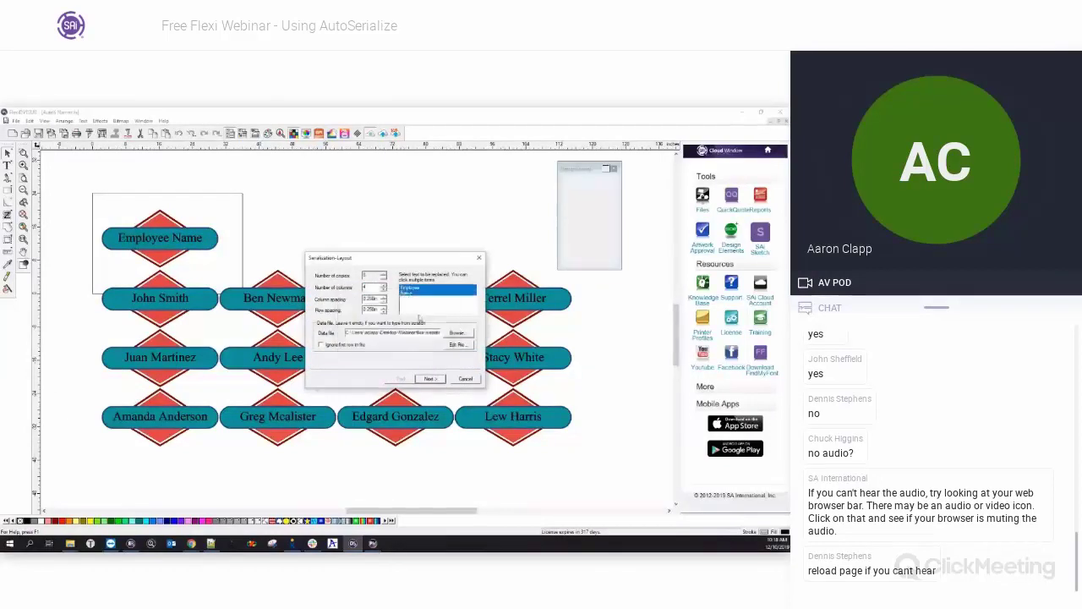
left_click(433, 379)
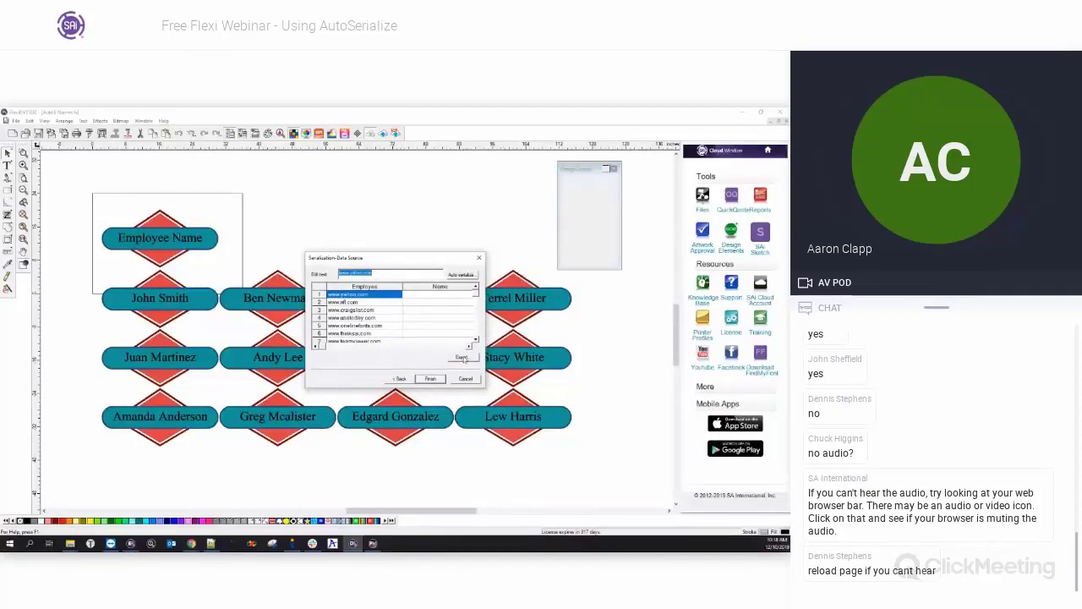
Load names.txt as the serialization data file and proceed to its data table.
left_click(400, 378)
left_click(457, 332)
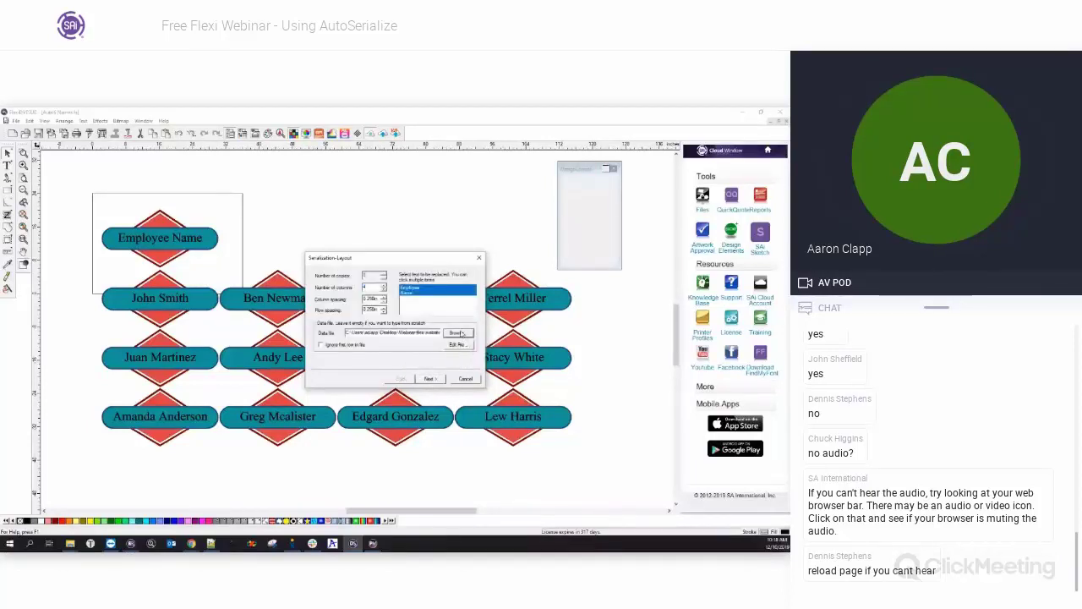
left_click(394, 322)
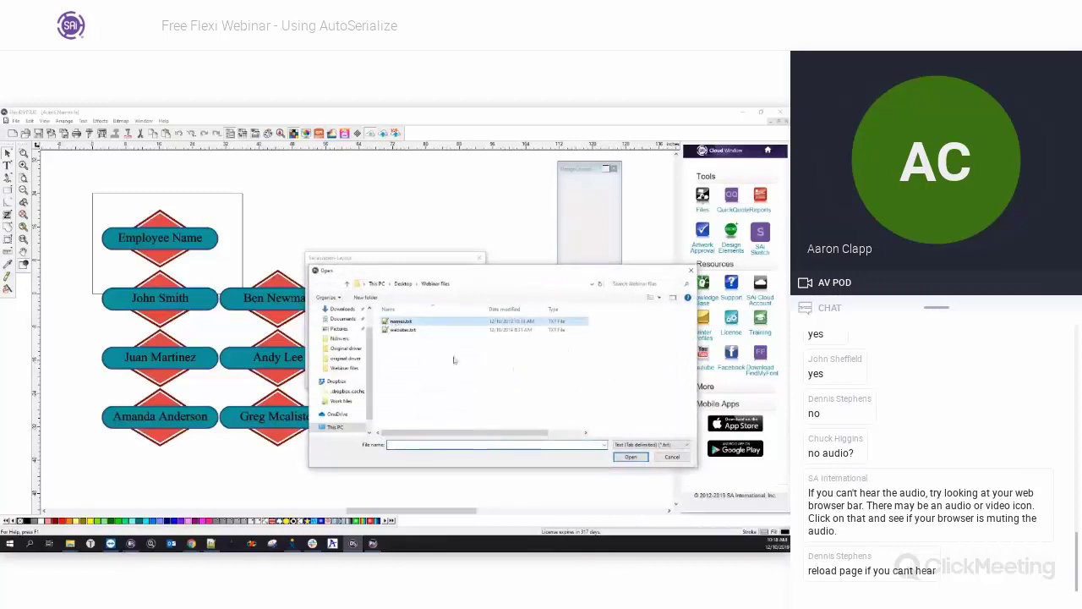
left_click(631, 457)
left_click(437, 379)
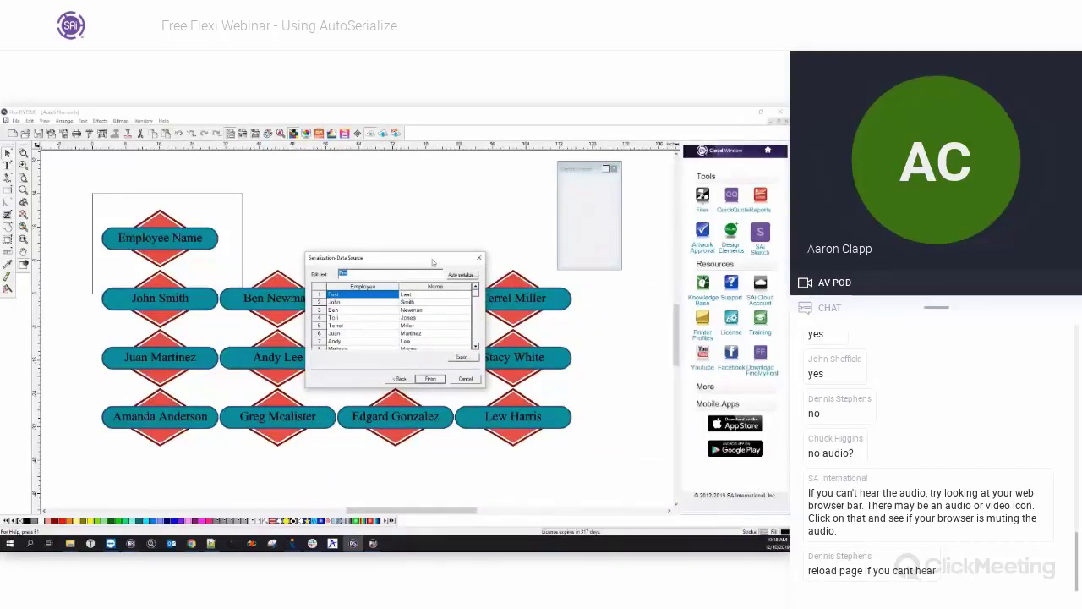
Examine the export file name and file type options for the serialization data, and close Auto Serialize without exporting.
left_click_drag(409, 258, 370, 195)
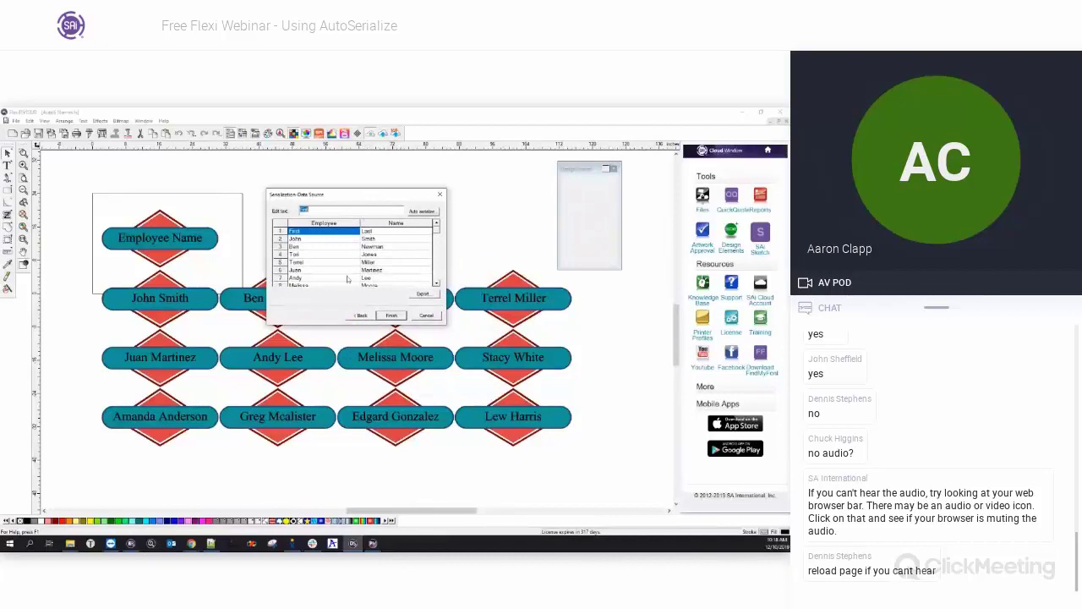
left_click(421, 293)
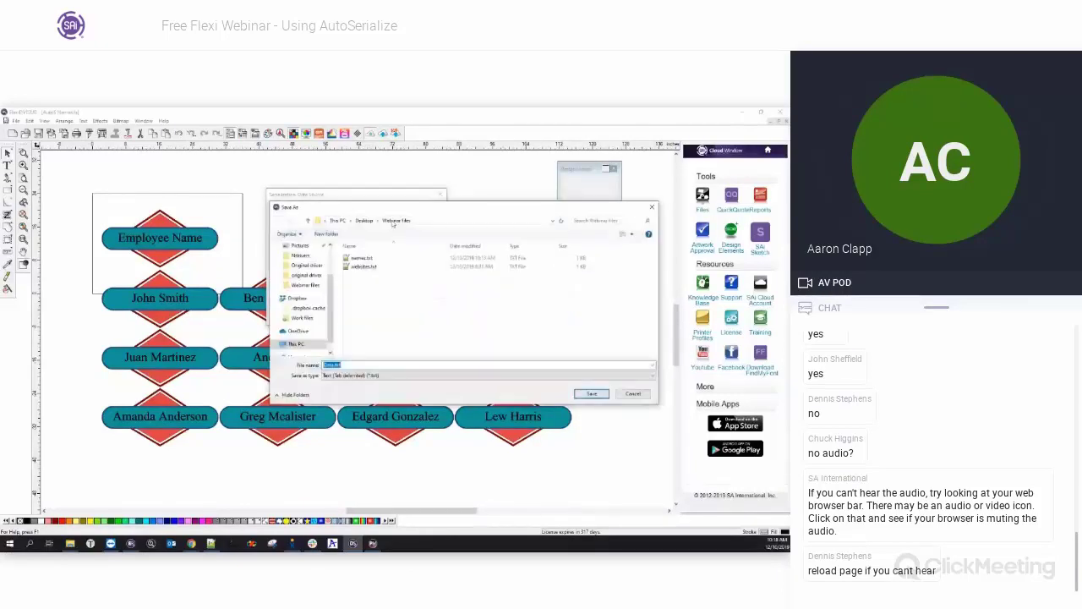
left_click_drag(396, 212, 308, 191)
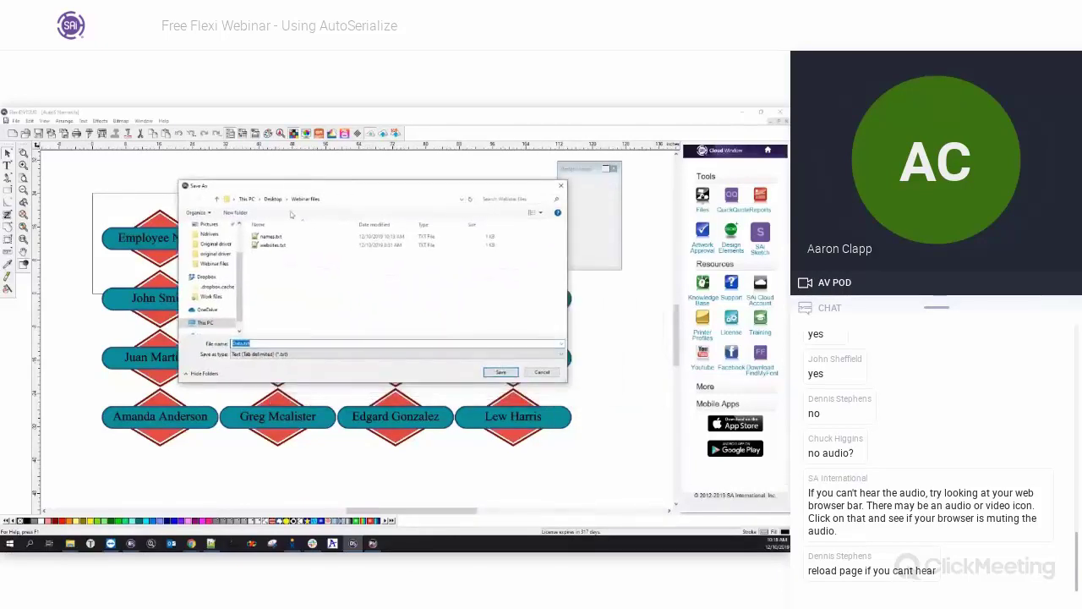
left_click(281, 354)
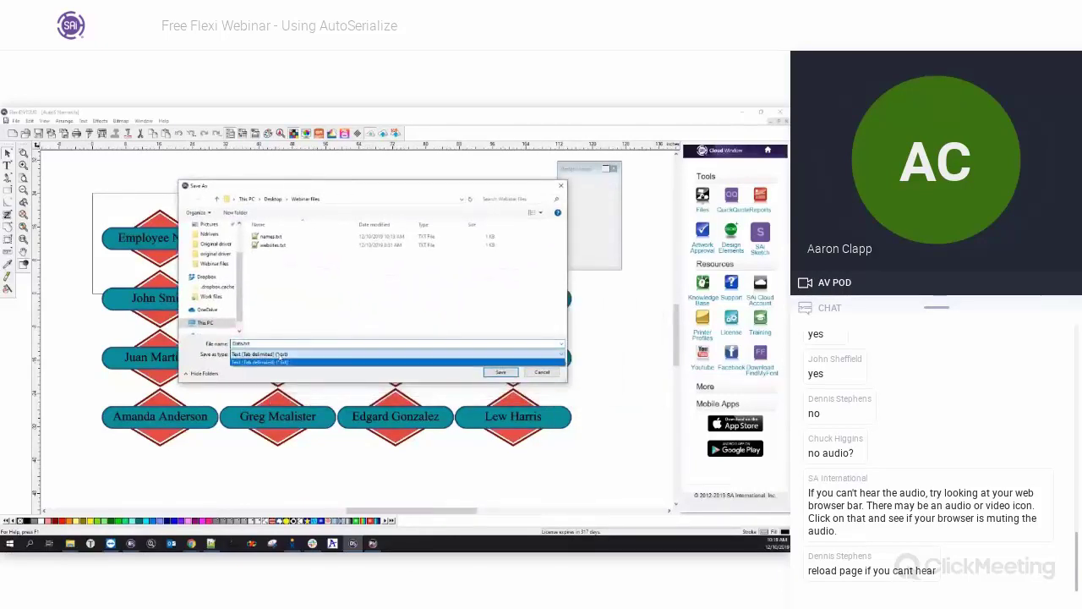
left_click(241, 364)
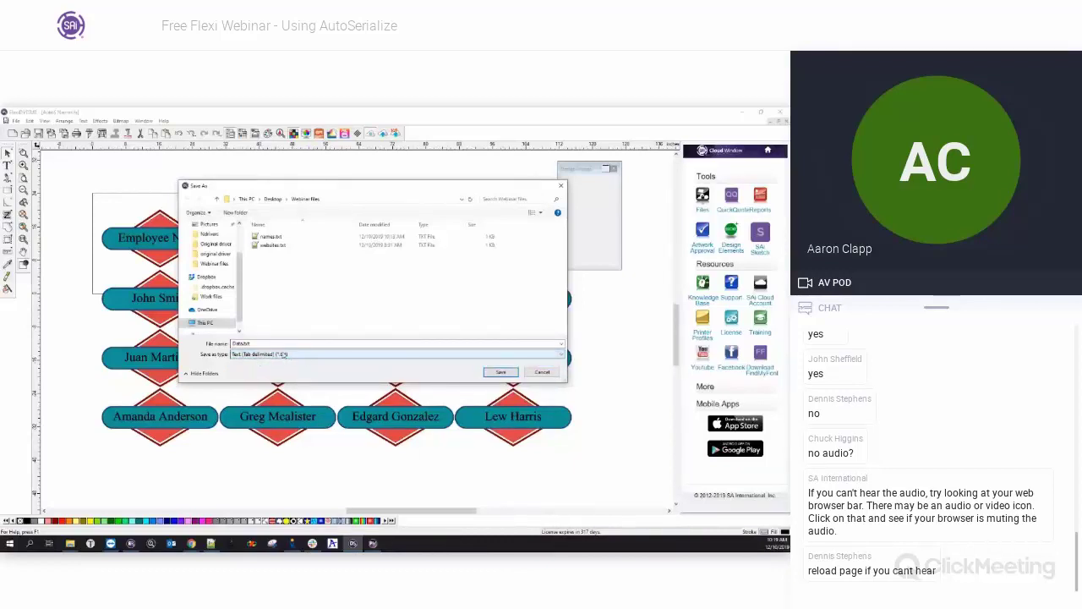
left_click_drag(257, 345, 227, 346)
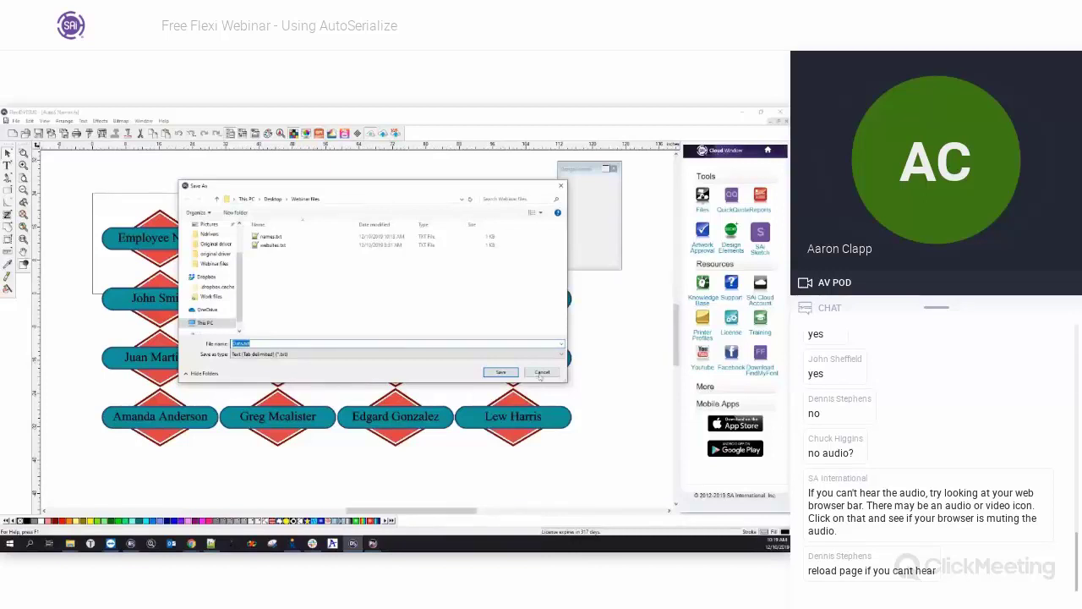
key("Return")
left_click(439, 195)
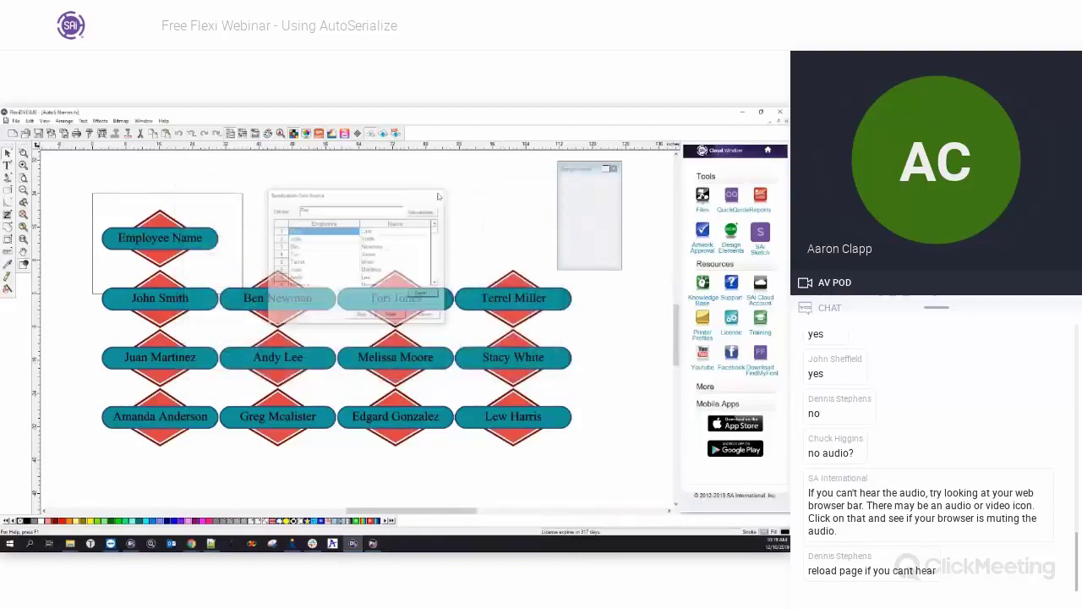
Switch to the Hotel number document and zoom in on the Aztec Hotel room sign.
left_click(120, 120)
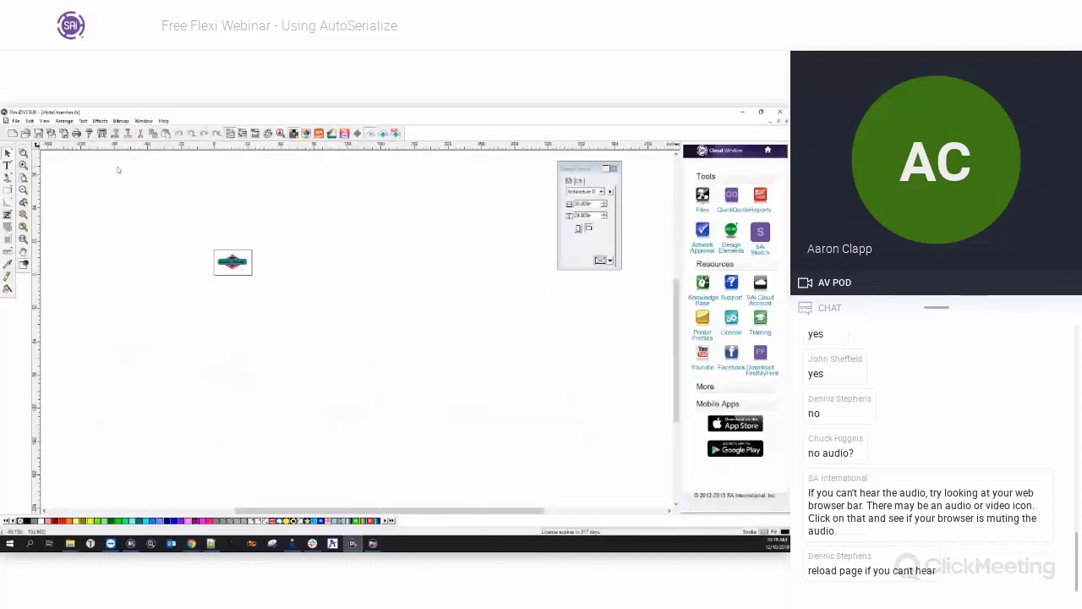
left_click_drag(195, 237, 277, 293)
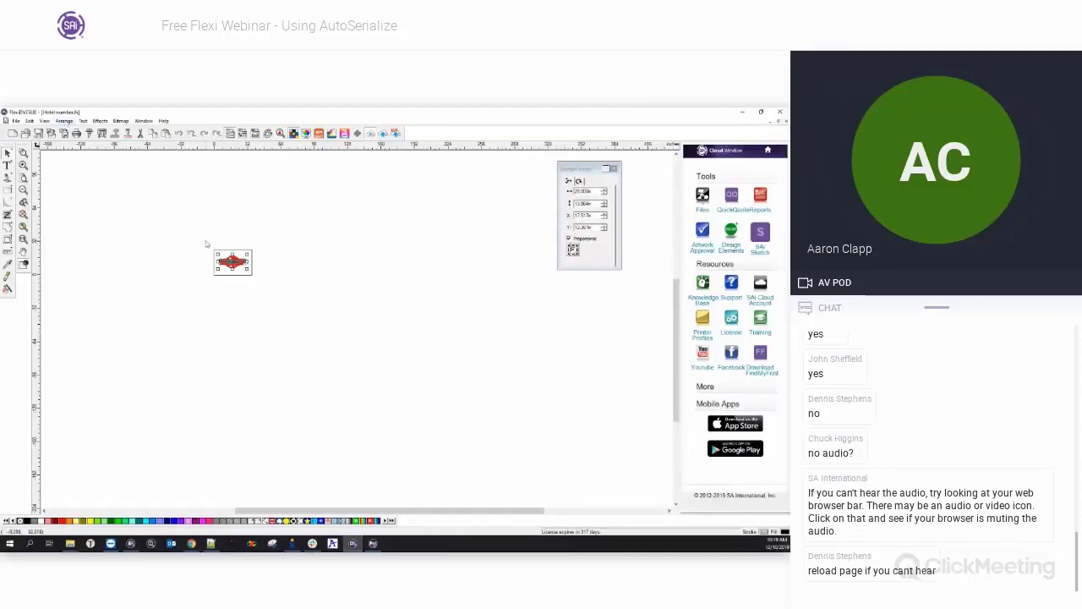
left_click_drag(200, 240, 283, 293)
left_click(299, 257)
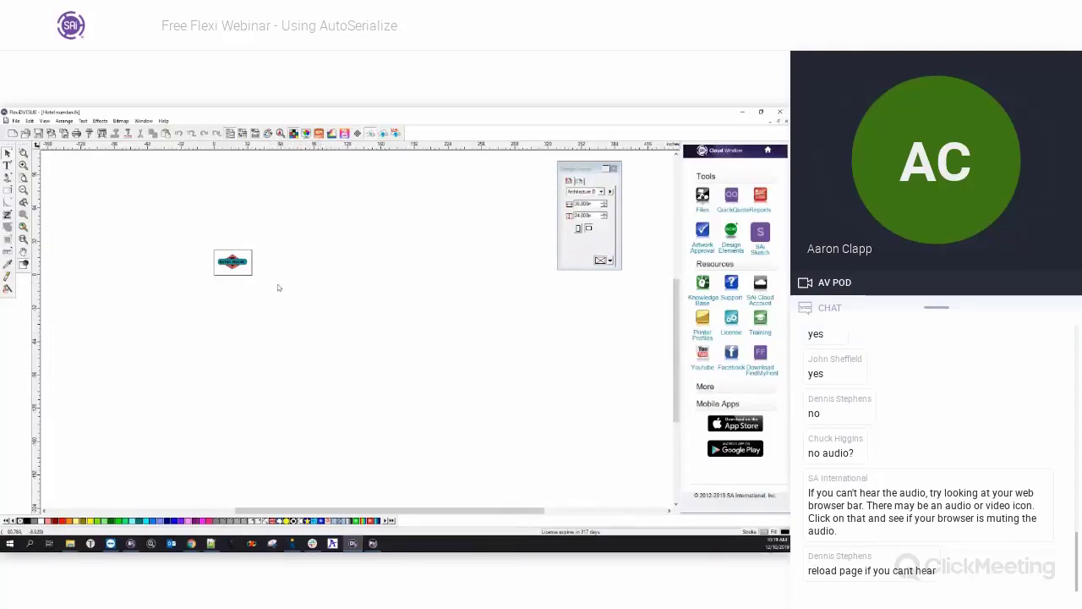
left_click(45, 121)
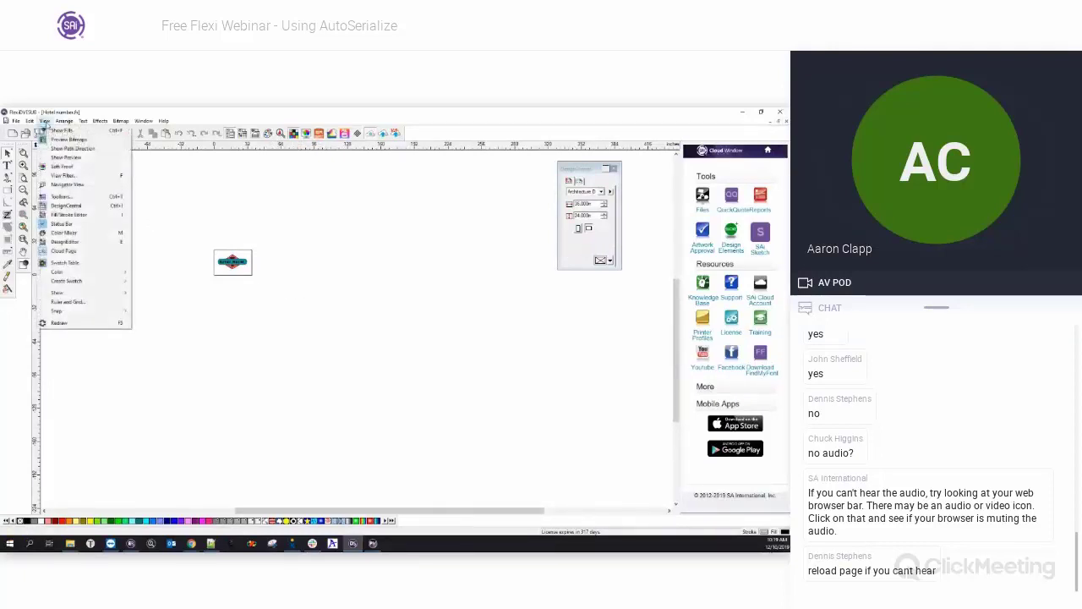
left_click(245, 203)
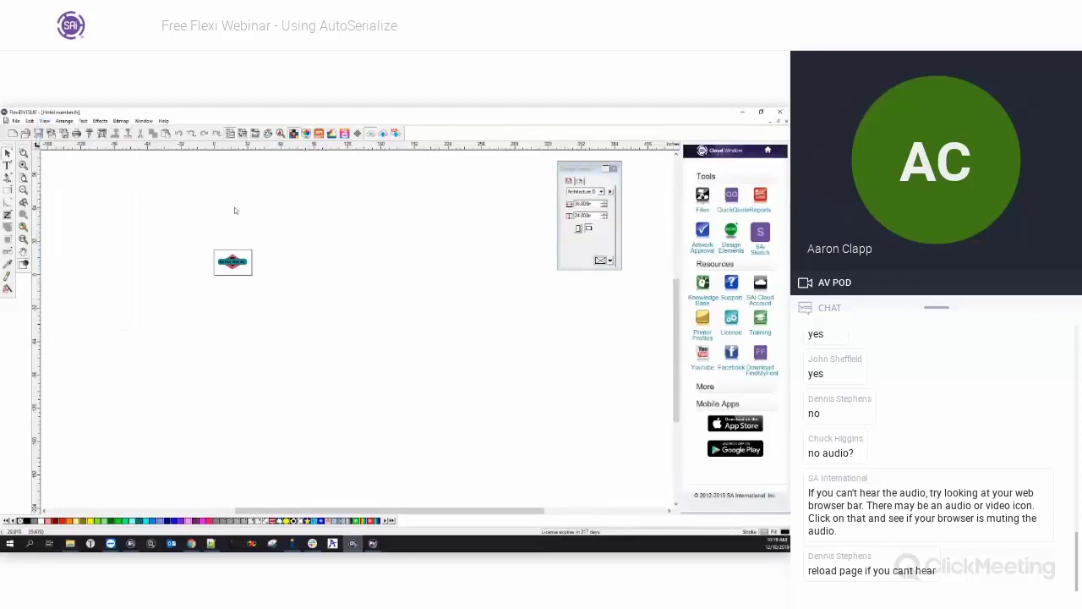
scroll(225, 250, "up", 1)
scroll(225, 252, "up", 4)
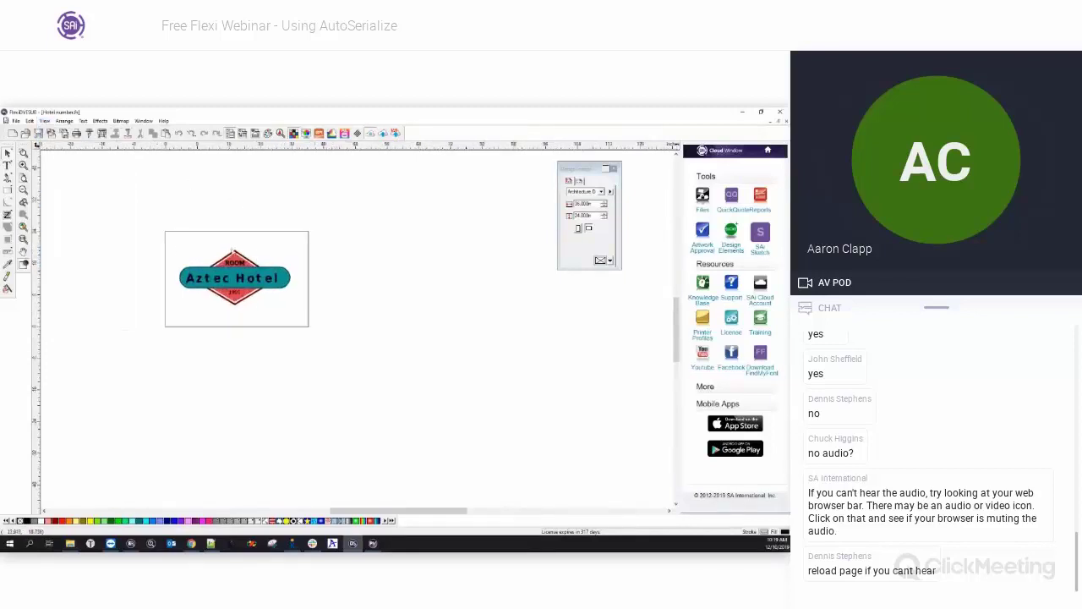
scroll(319, 253, "up", 2)
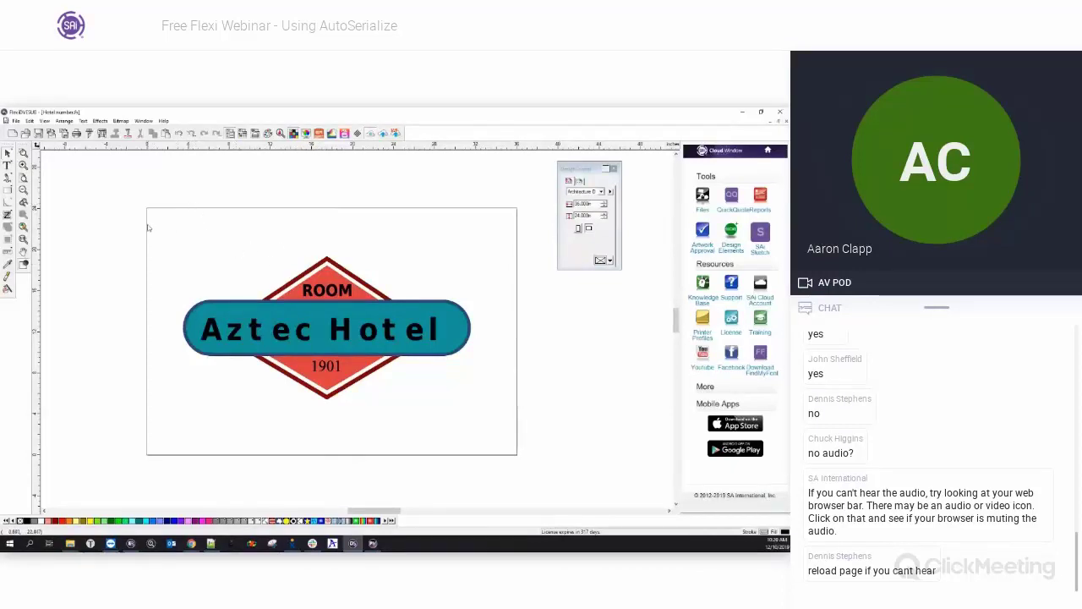
Open the Auto Serialize layout settings for the complete Aztec Hotel room sign.
left_click_drag(147, 227, 554, 437)
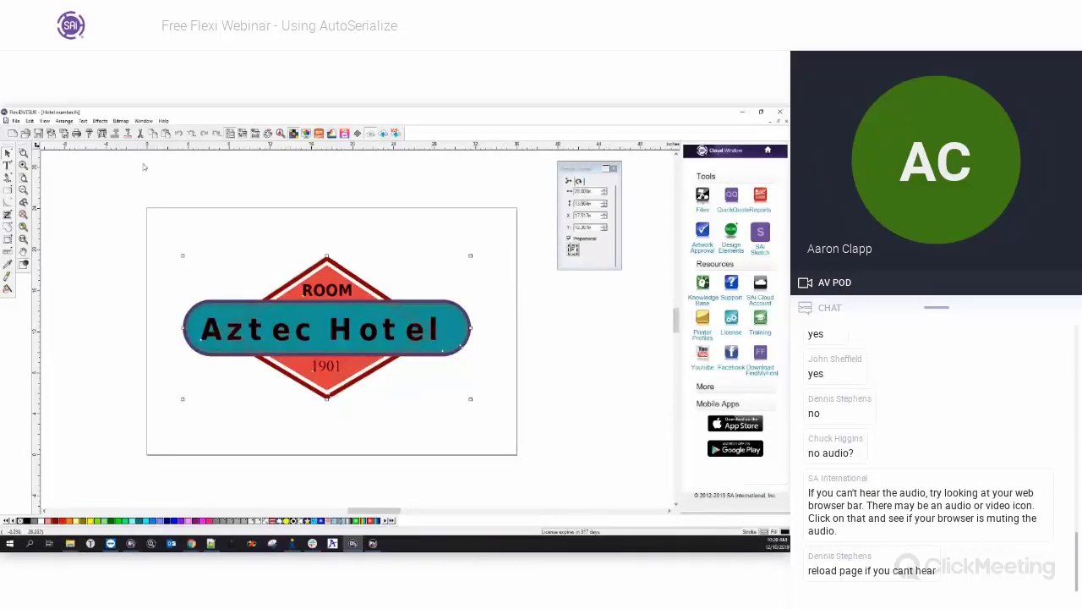
left_click(63, 120)
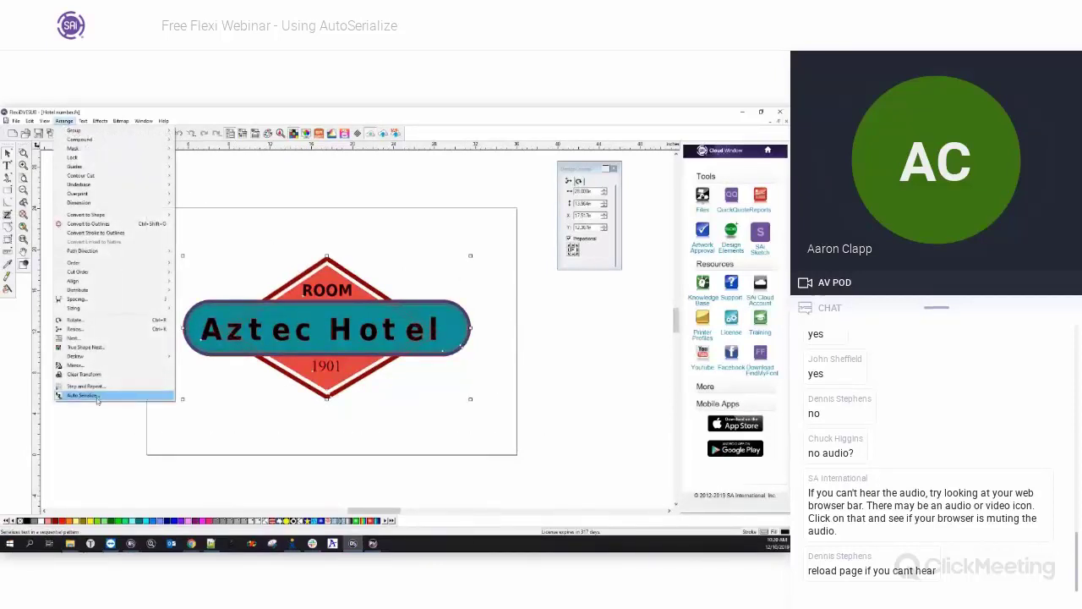
left_click(82, 394)
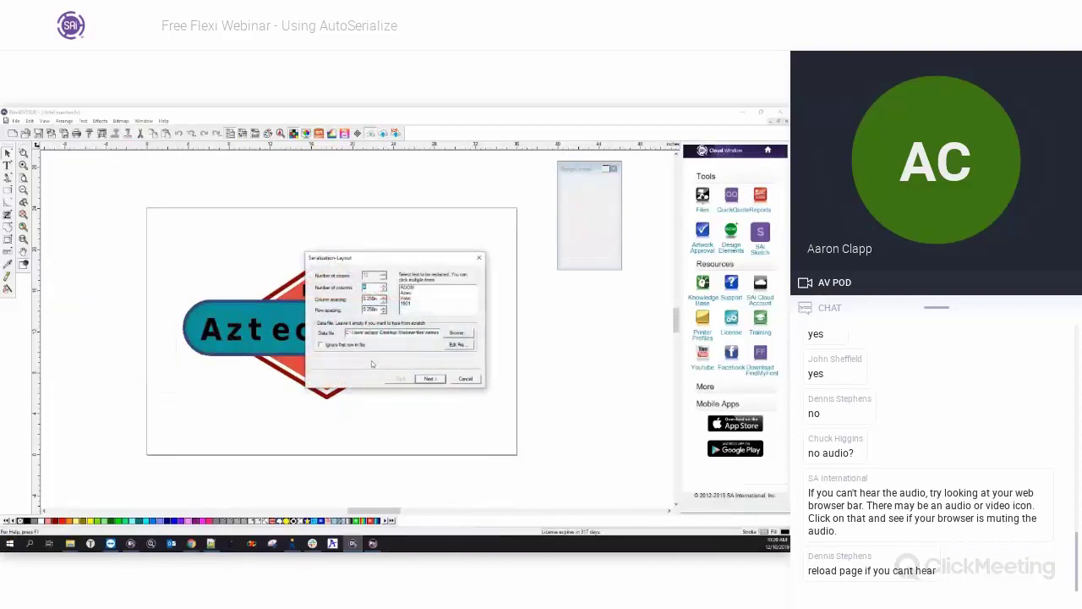
left_click_drag(402, 260, 340, 270)
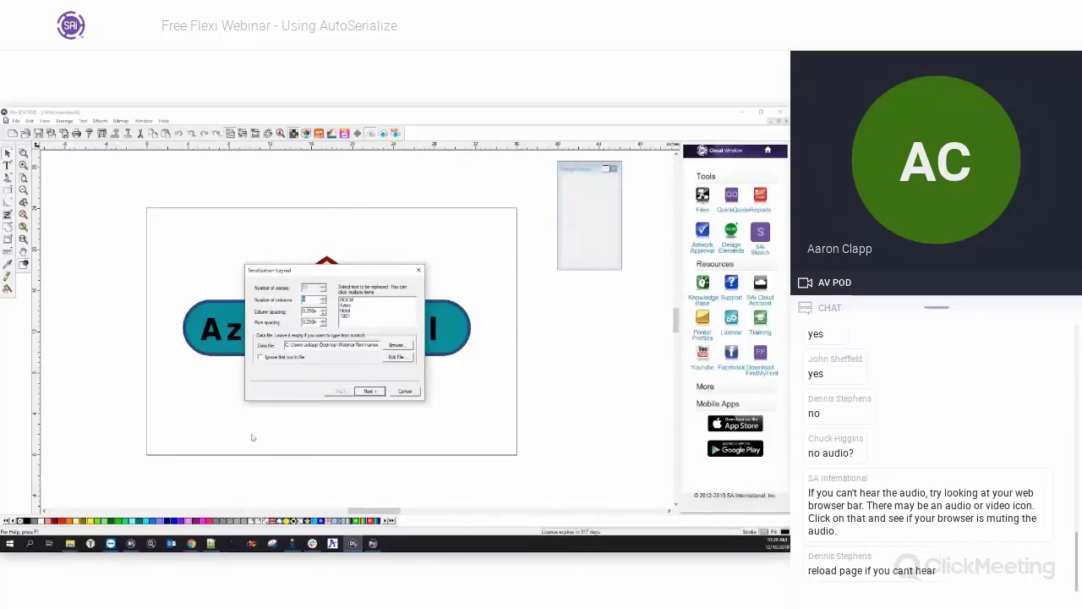
Switch to Notepad++ to examine the heading and name rows of names.txt, and close the Auto Serialize settings on return.
left_click(210, 543)
left_click(182, 196)
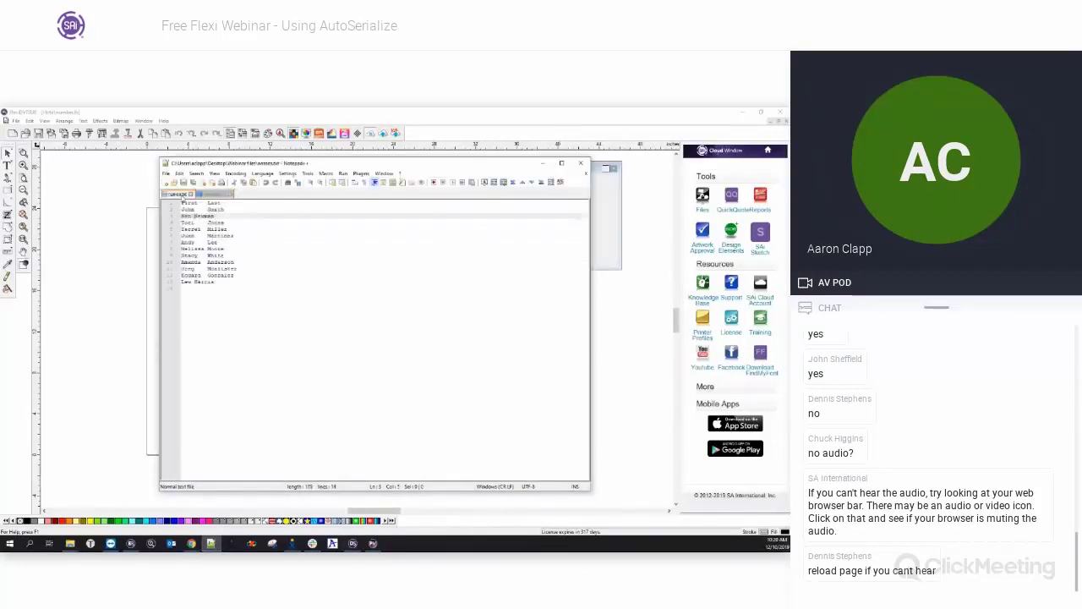
left_click_drag(225, 203, 172, 205)
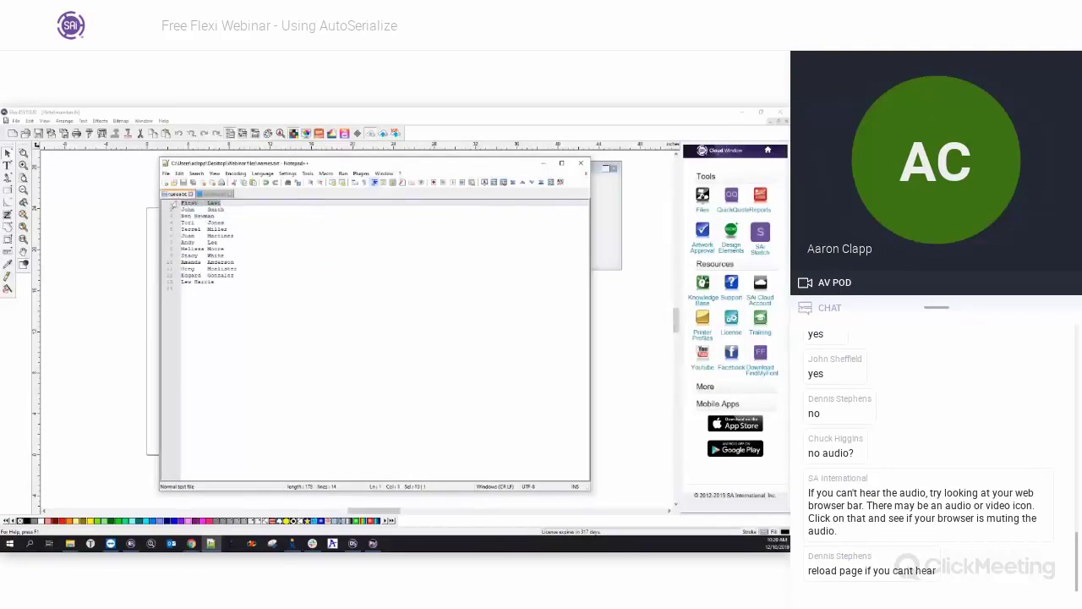
left_click(200, 208)
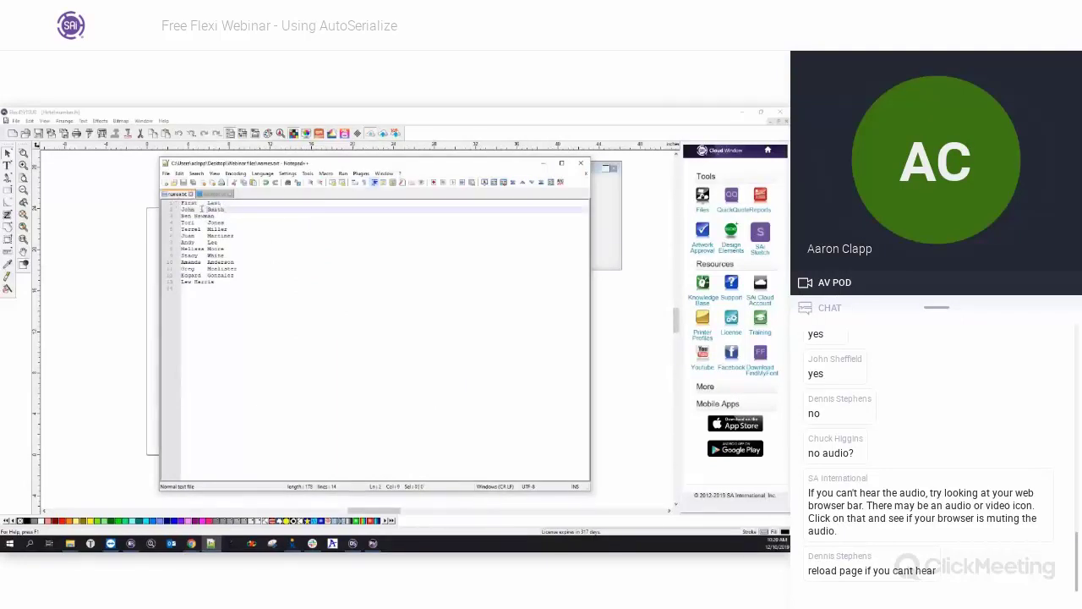
left_click(200, 217)
left_click(202, 224)
left_click(202, 229)
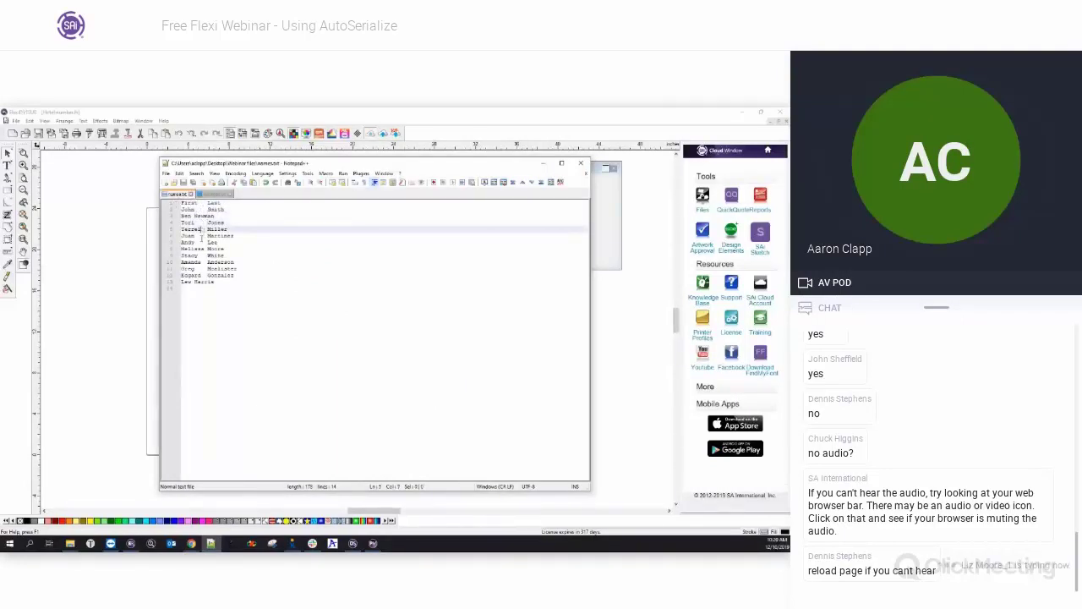
left_click(202, 236)
left_click(201, 242)
left_click(201, 248)
left_click(199, 256)
left_click(201, 262)
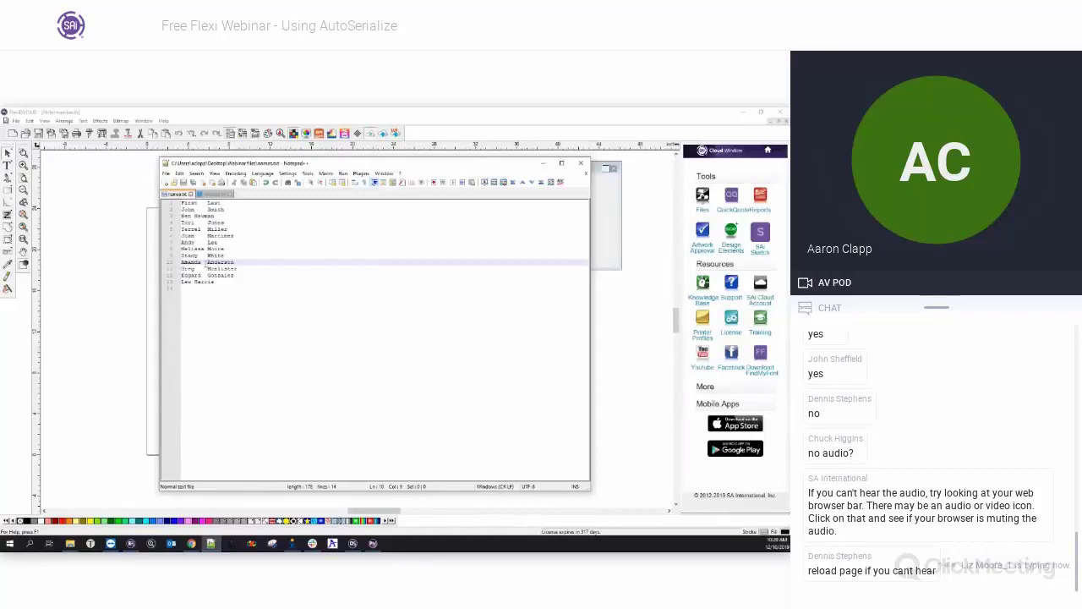
left_click(542, 162)
left_click_drag(325, 273, 318, 260)
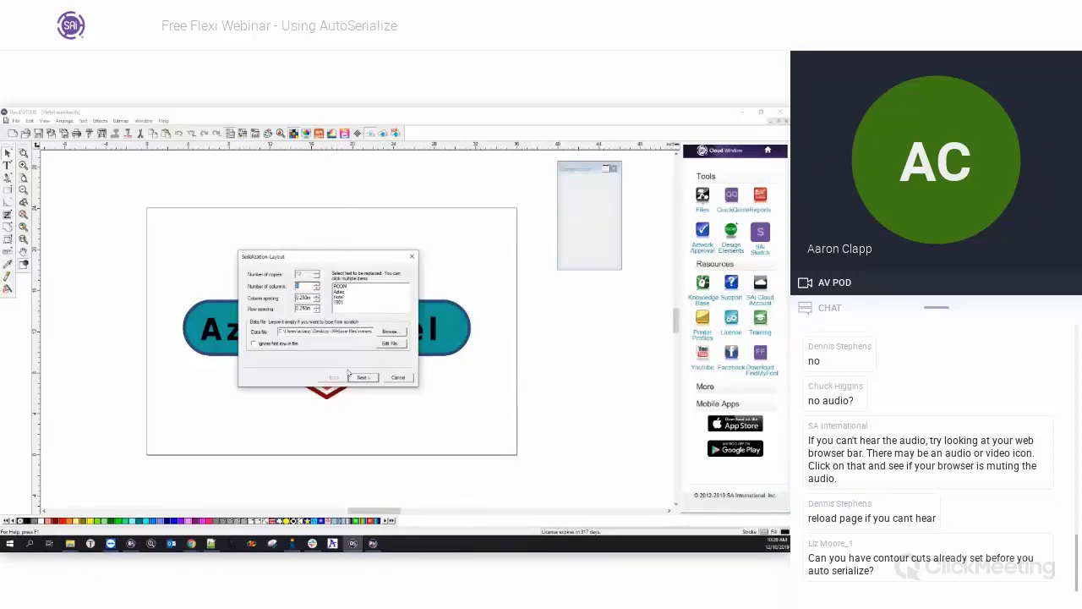
left_click(413, 256)
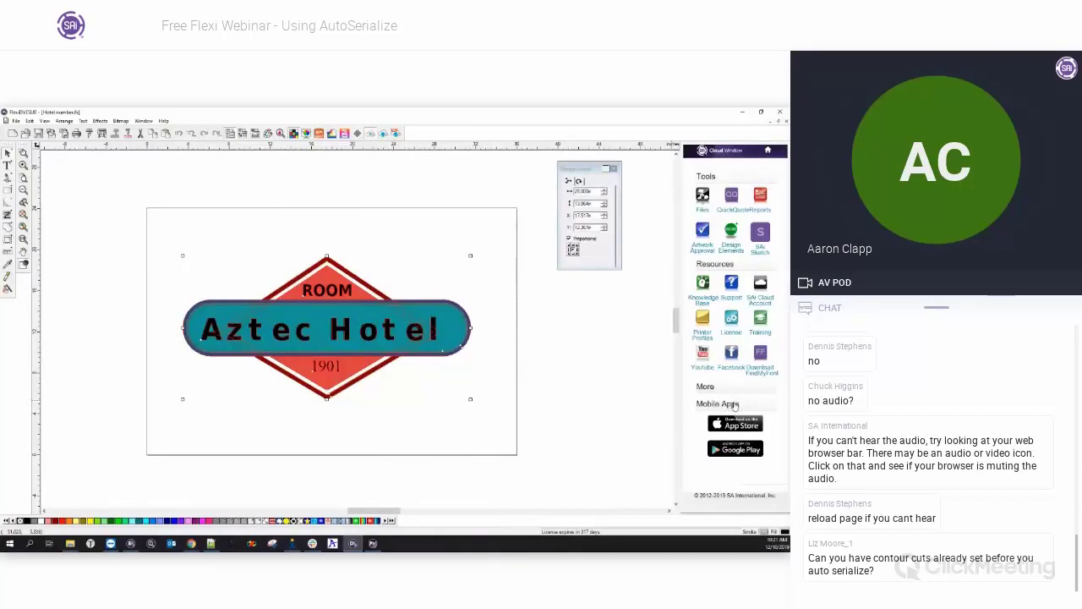
Add a 0.250 in contour cut with holes around the complete Aztec Hotel room sign.
left_click(569, 349)
left_click_drag(156, 240, 514, 426)
left_click(7, 241)
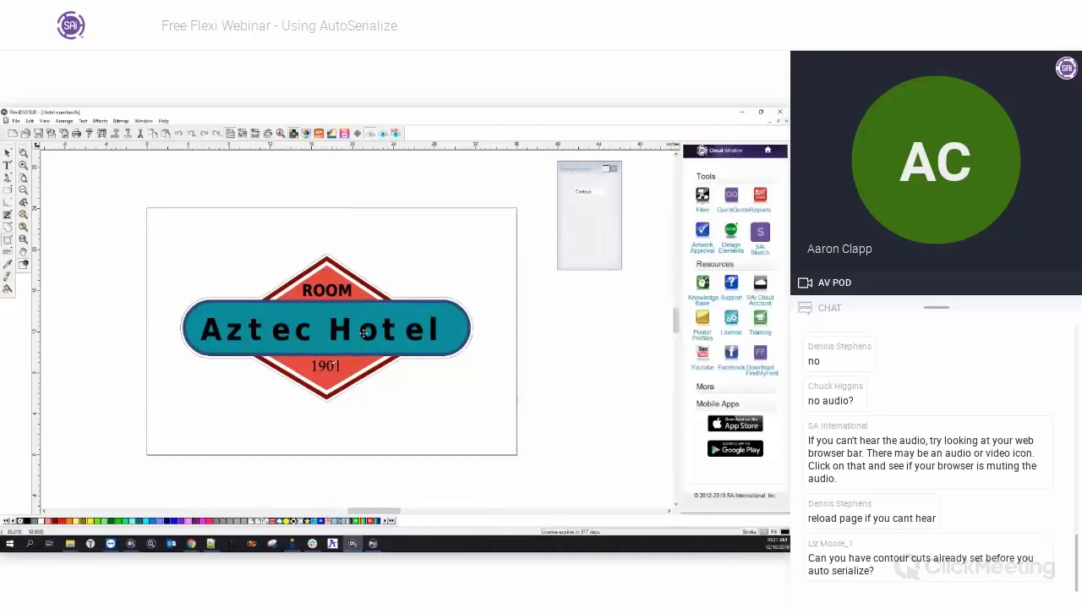
Set up Auto Serialize for the sign and its contour cut, replacing the 1901 text and leaving the data file empty.
left_click_drag(159, 231, 480, 431)
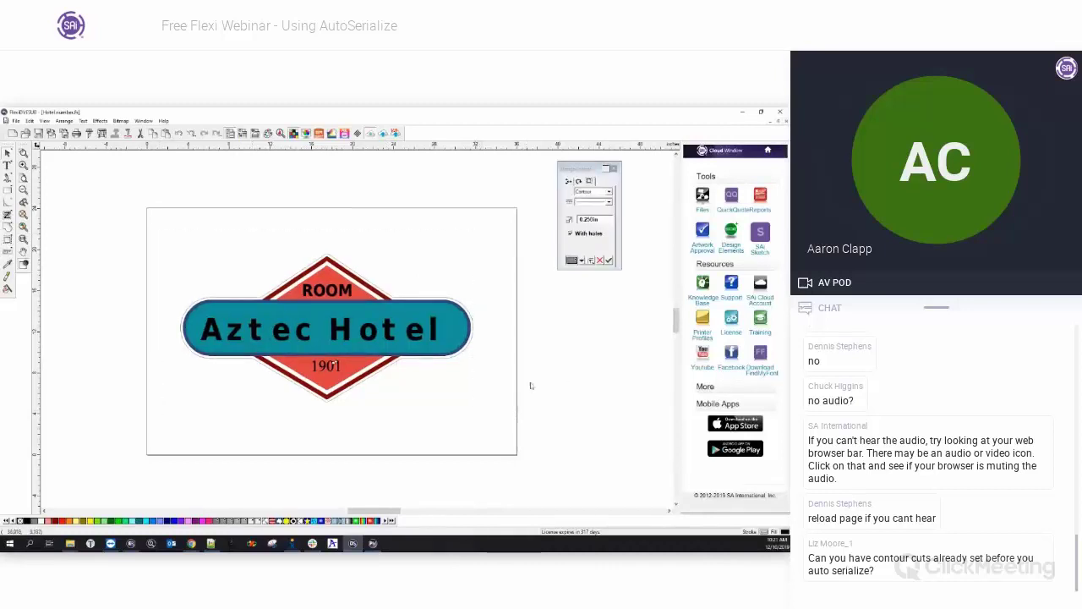
left_click(64, 121)
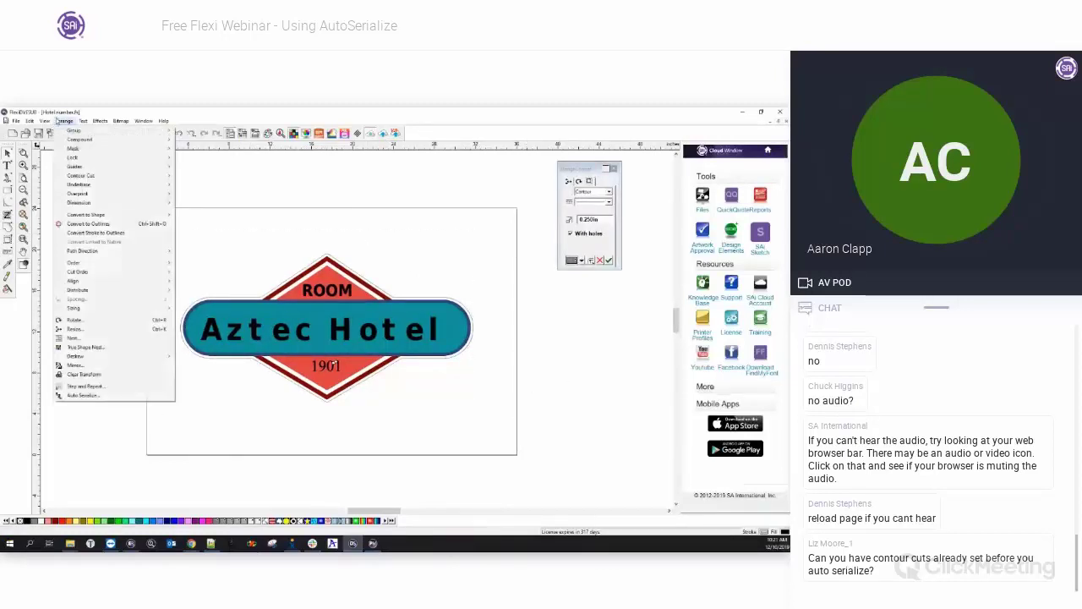
left_click(81, 395)
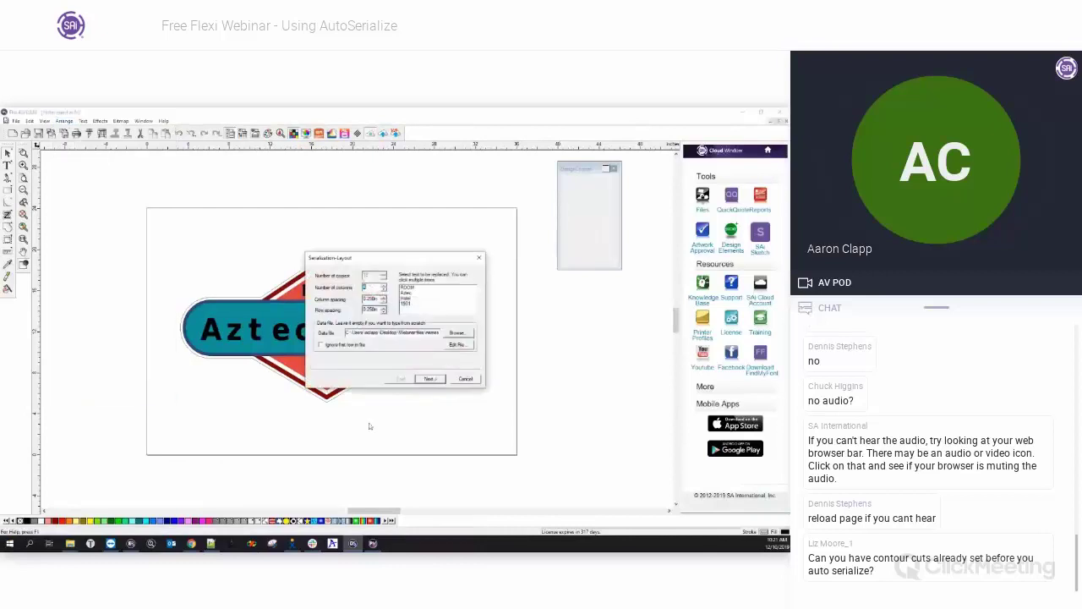
left_click(410, 304)
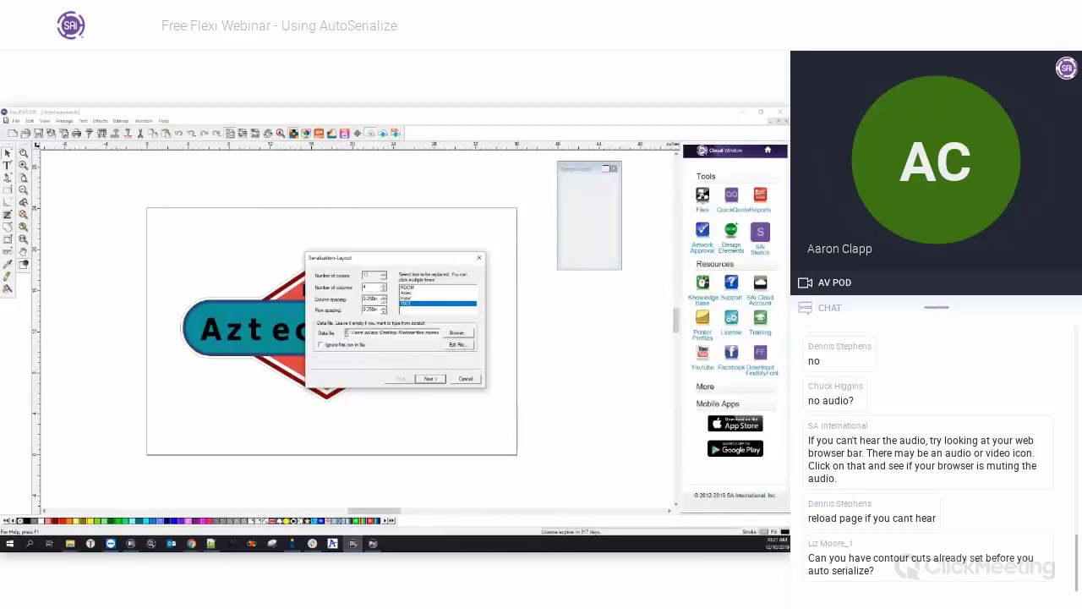
left_click_drag(346, 334, 454, 344)
key("Delete")
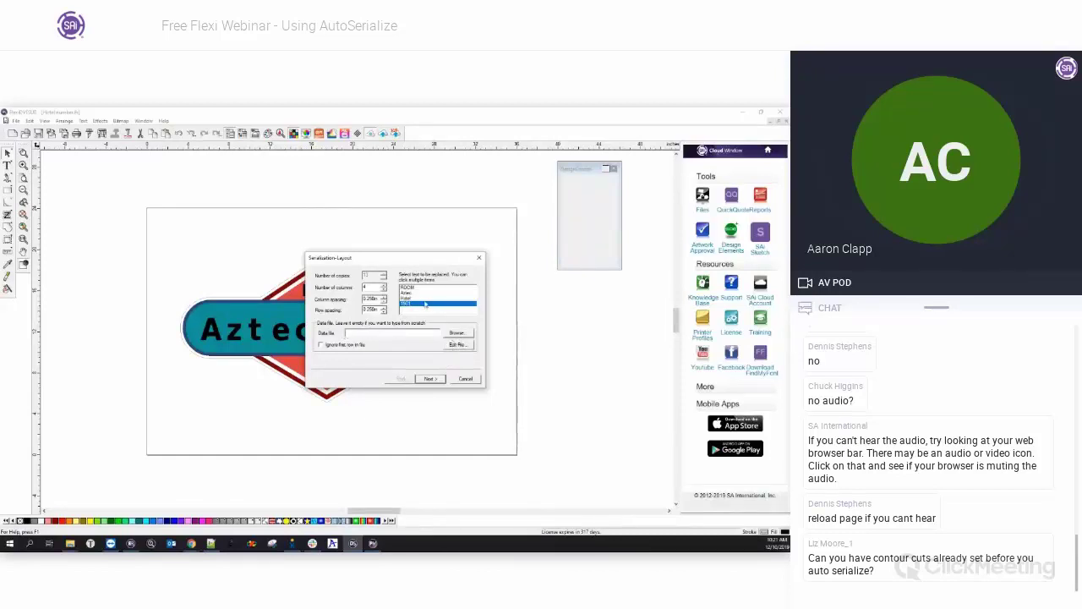
key("Tab")
left_click(431, 378)
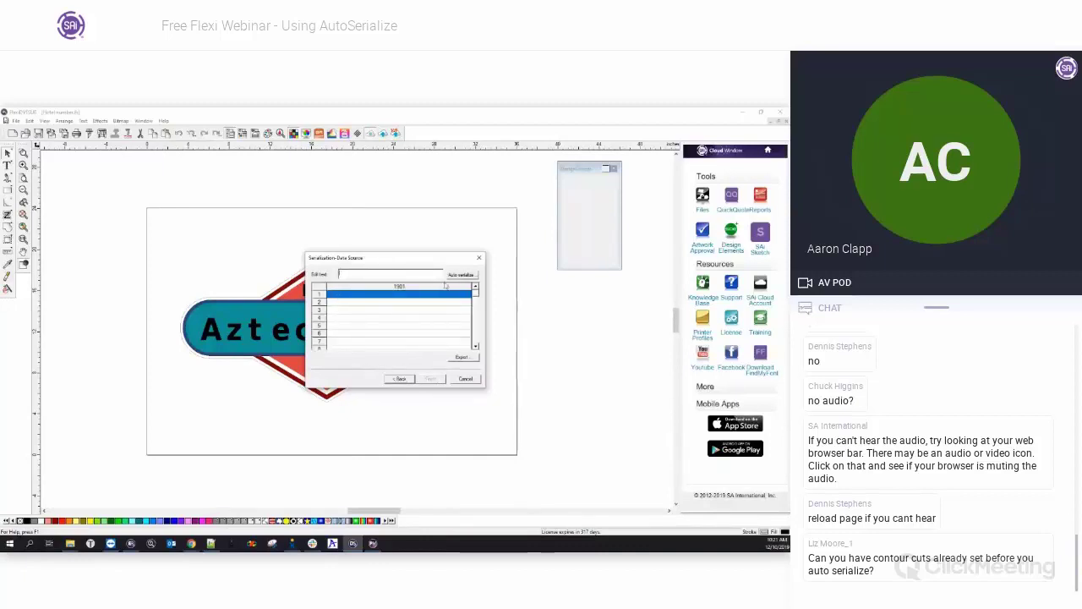
Fill the 1901 column with a numeric series starting at 1901 and create the serialized room signs.
left_click(460, 275)
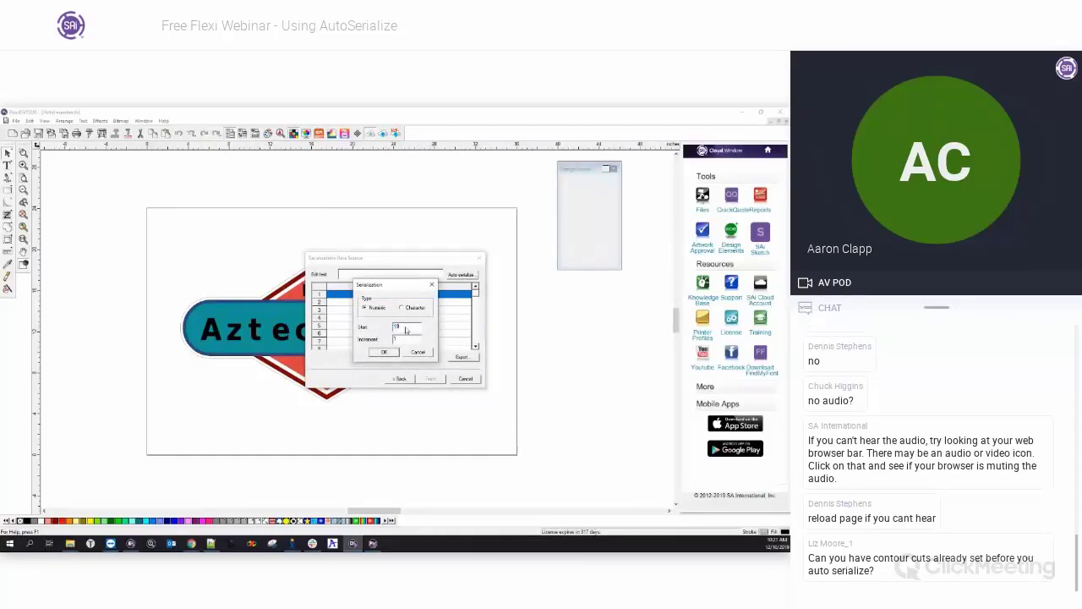
type("1001")
left_click(382, 353)
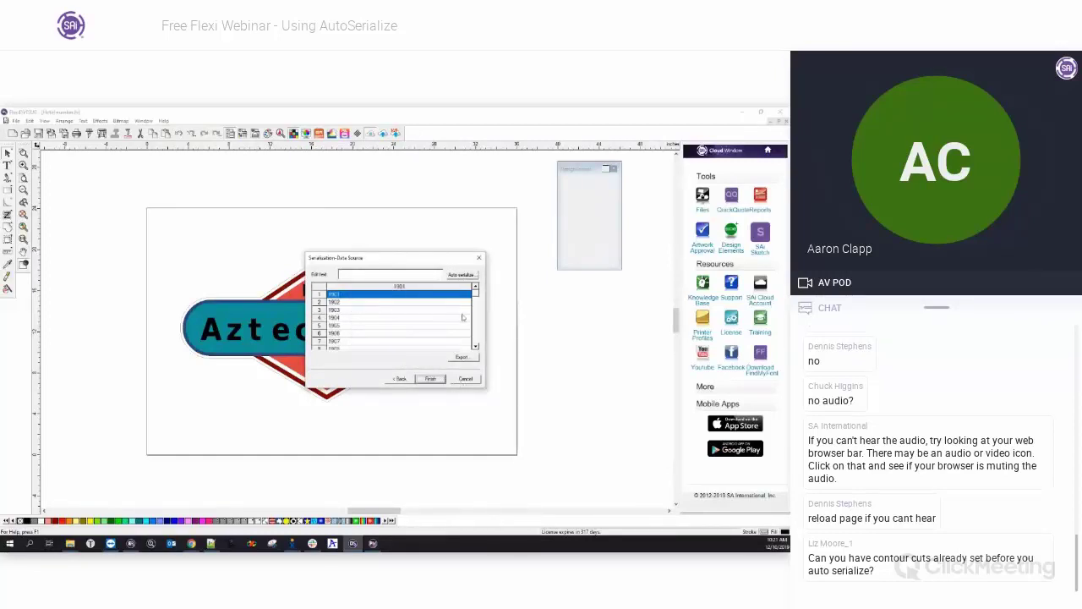
left_click(431, 378)
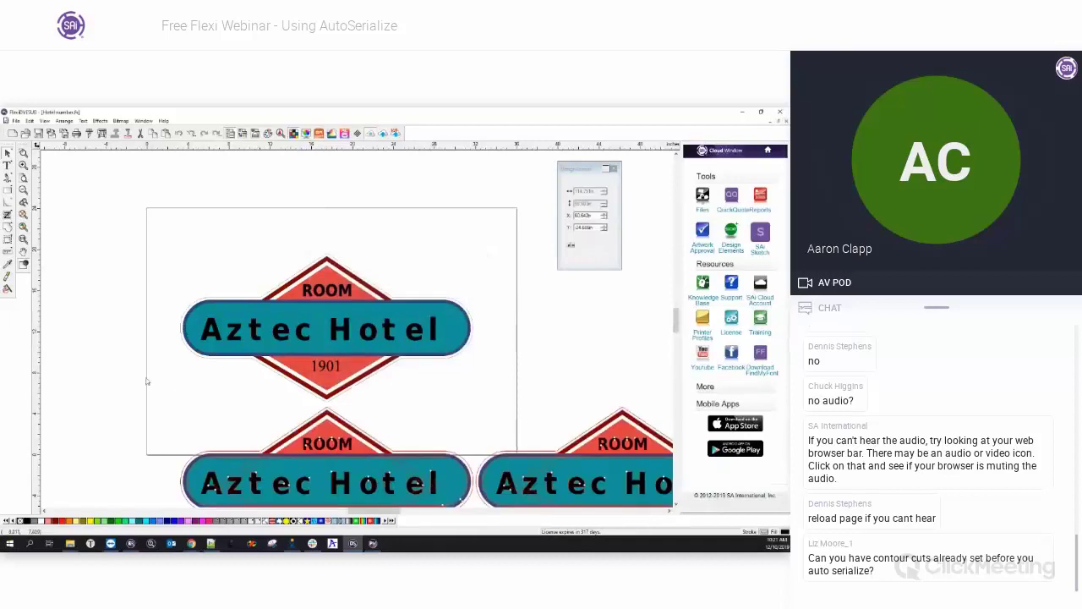
Examine the contour cuts and room numbers on the serialized signs, and check the QR Code conversion options for text.
scroll(94, 365, "down", 3)
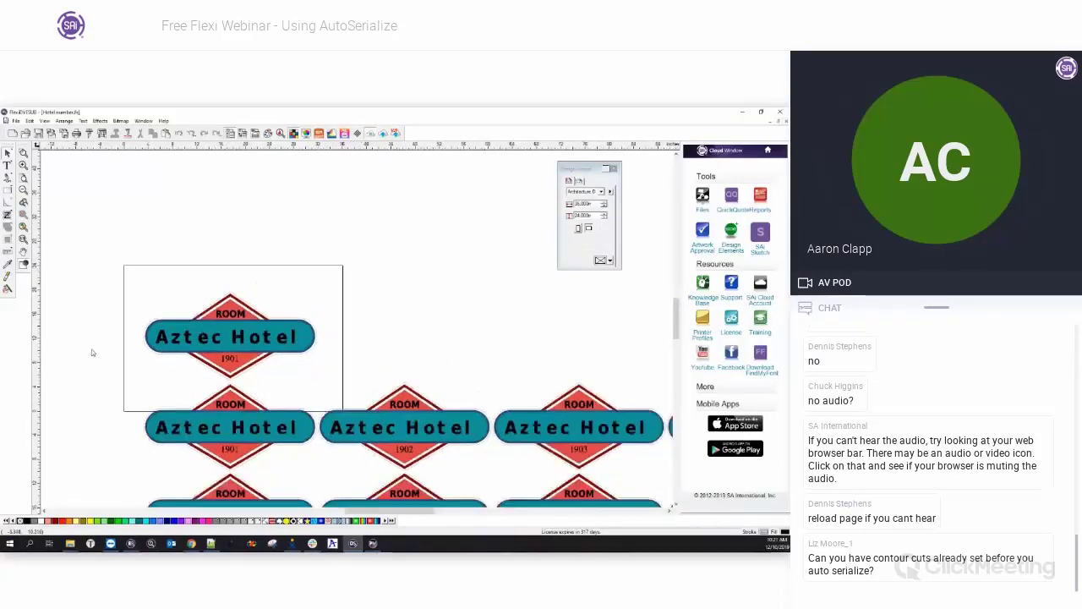
scroll(82, 356, "down", 1)
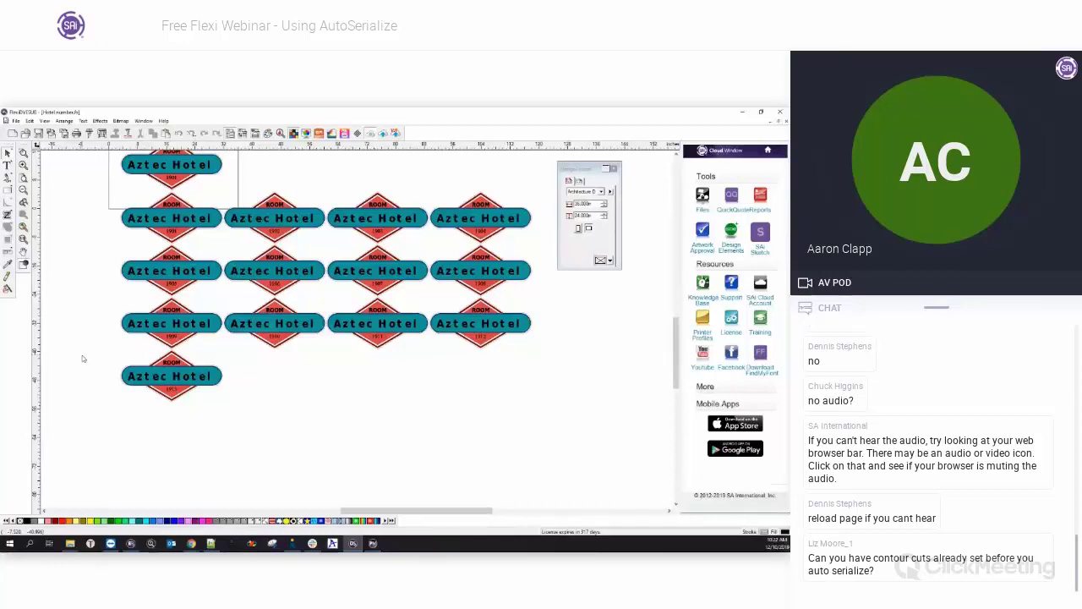
scroll(136, 247, "up", 2)
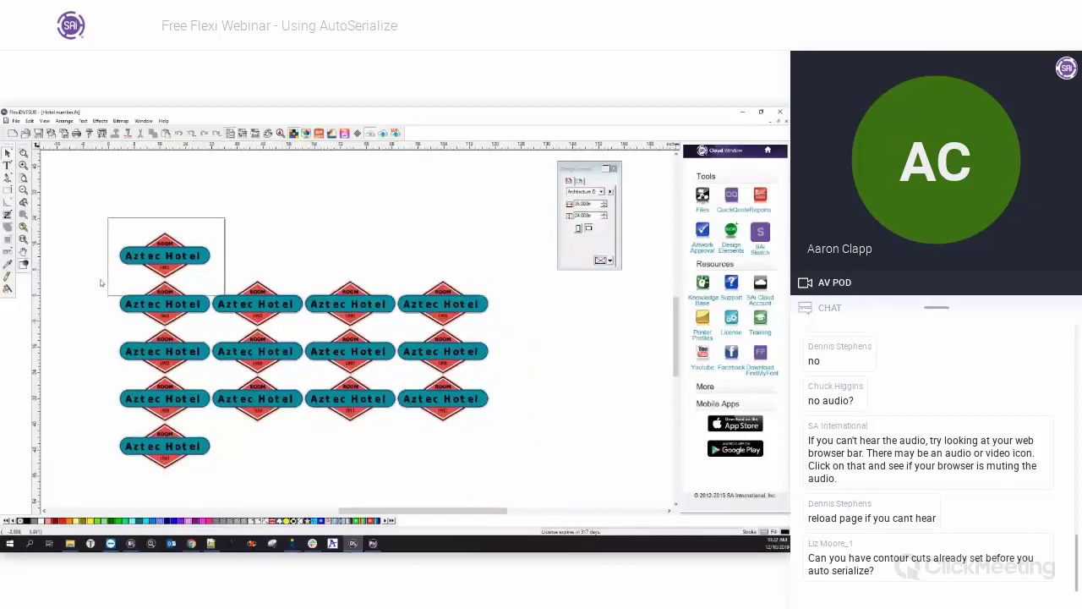
scroll(103, 279, "down", 1)
scroll(96, 382, "up", 1)
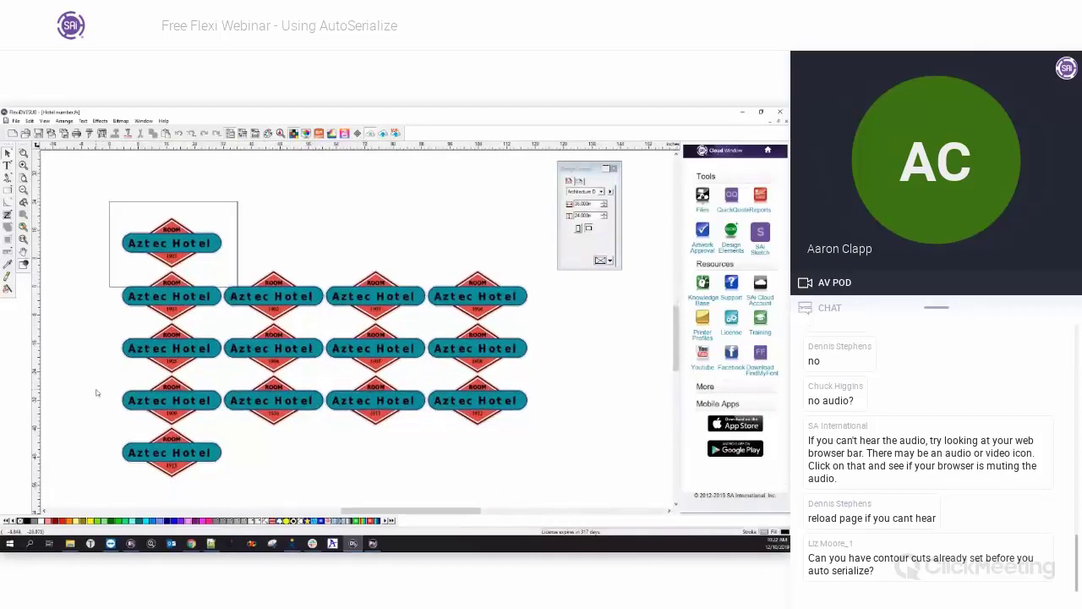
scroll(97, 392, "up", 1)
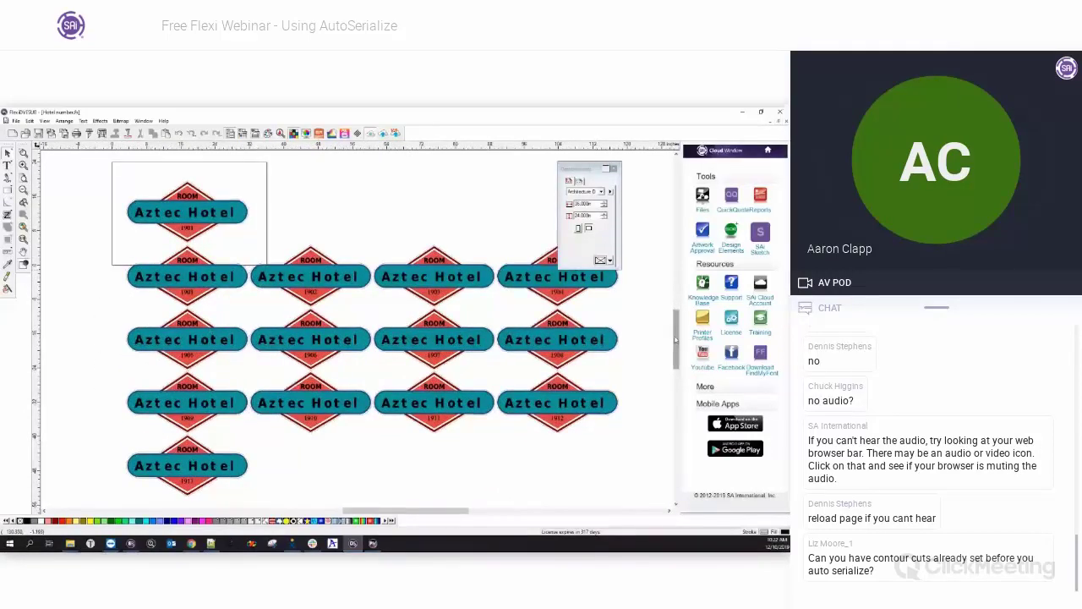
left_click_drag(676, 339, 676, 343)
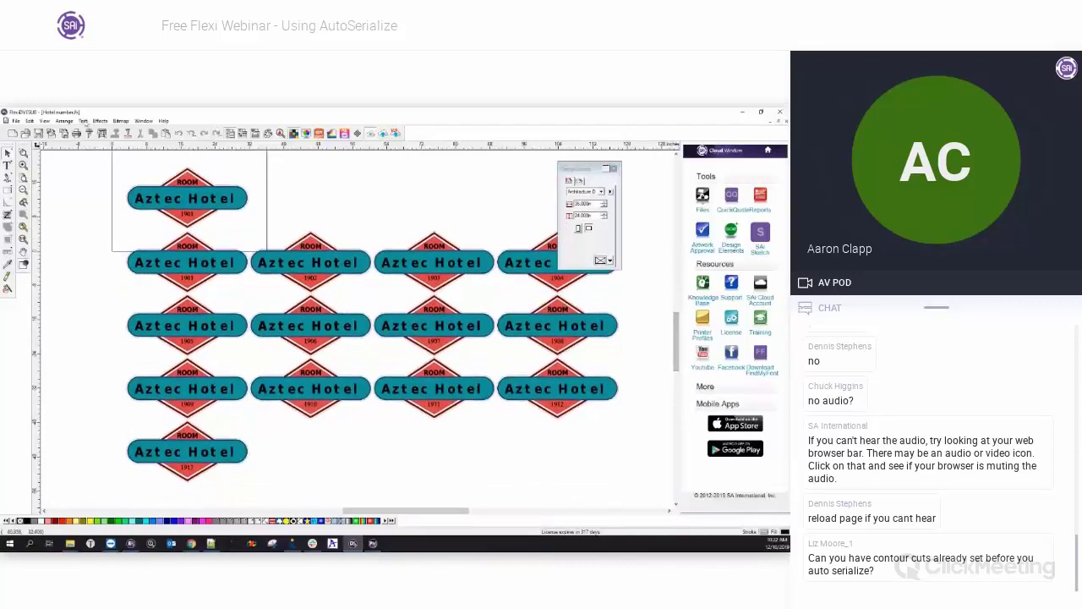
left_click(84, 121)
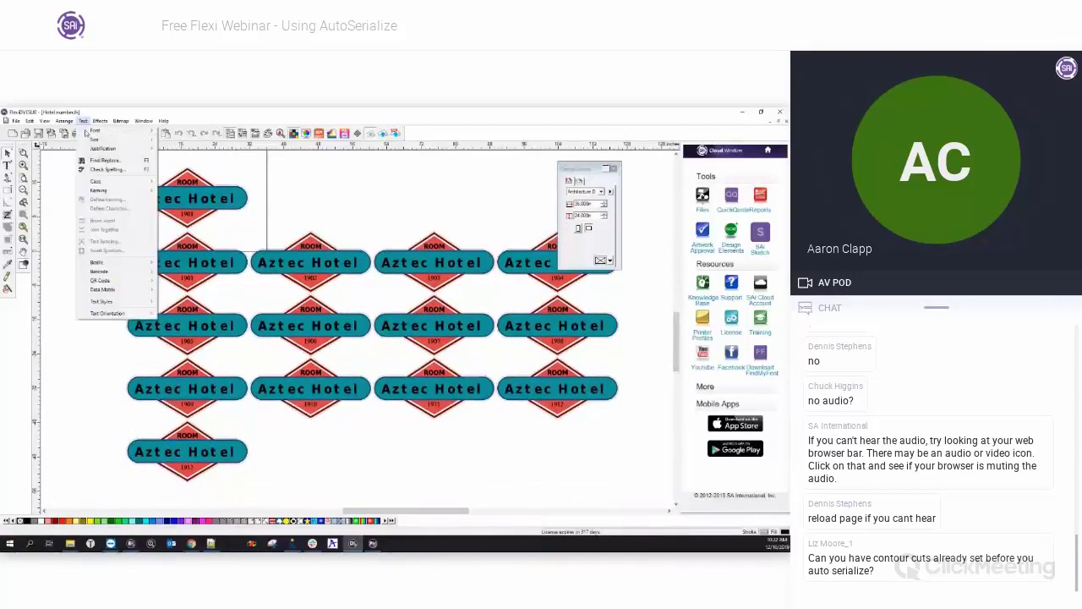
mouse_move(94, 281)
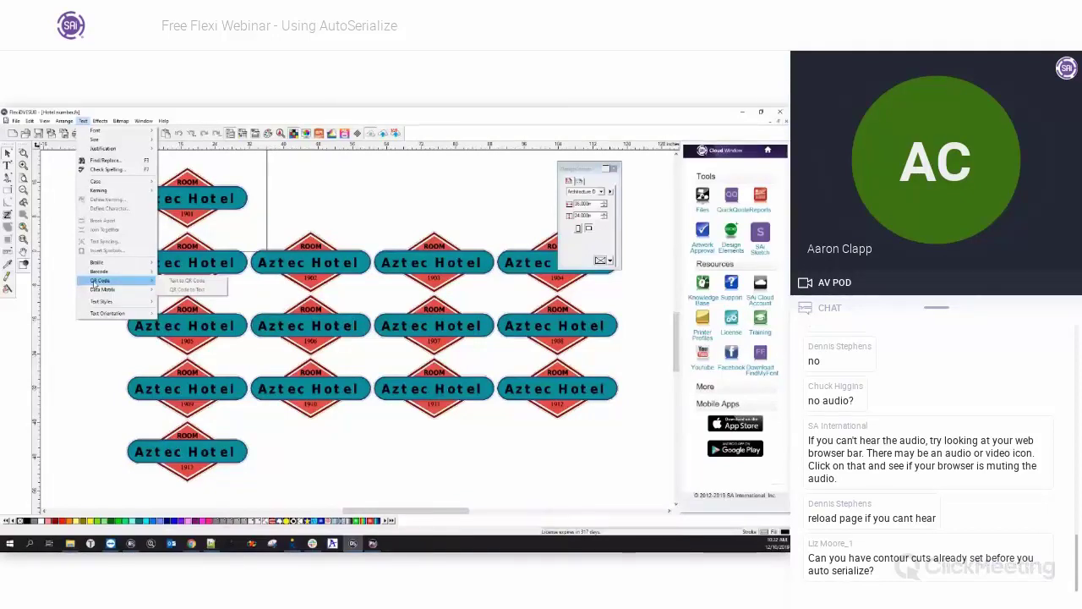
left_click(91, 377)
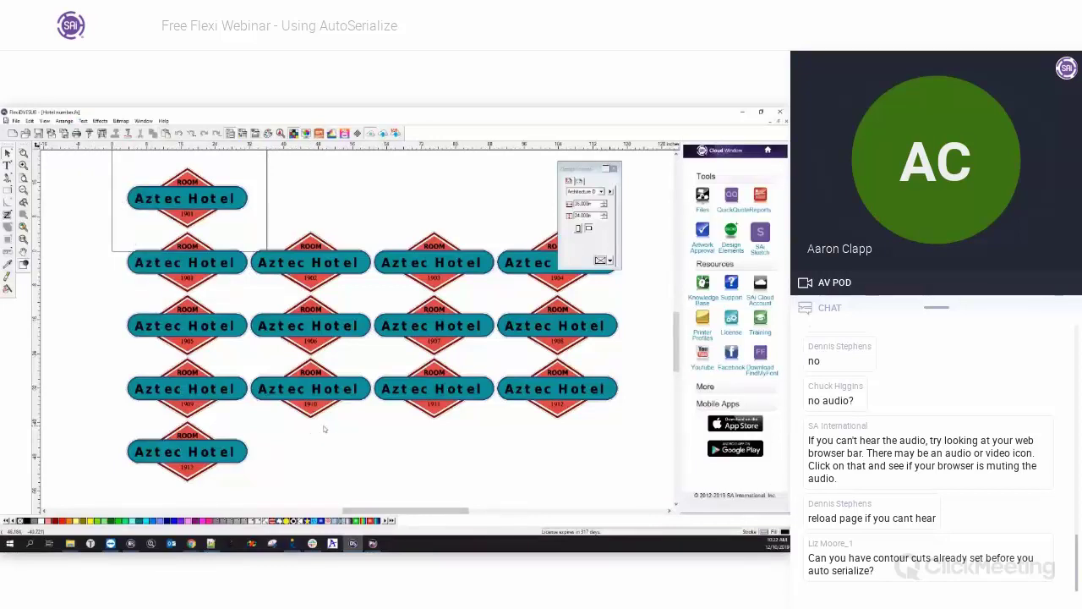
Undo the serialized room signs and set up Auto Serialize on the original contour-cut sign to replace the Hotel text.
scroll(324, 429, "down", 2)
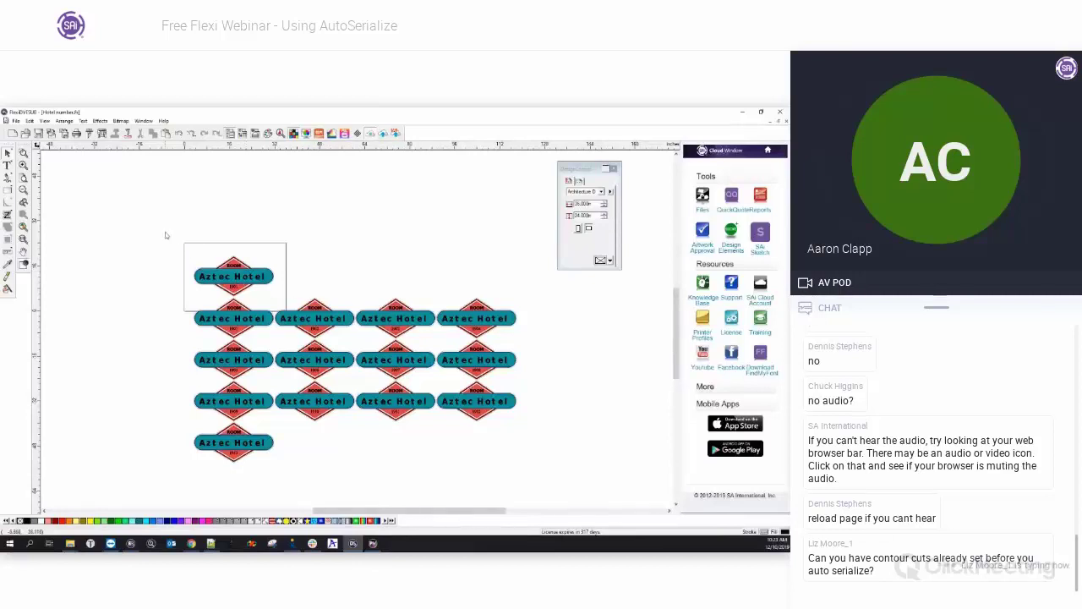
key("ctrl+z")
left_click_drag(178, 241, 286, 315)
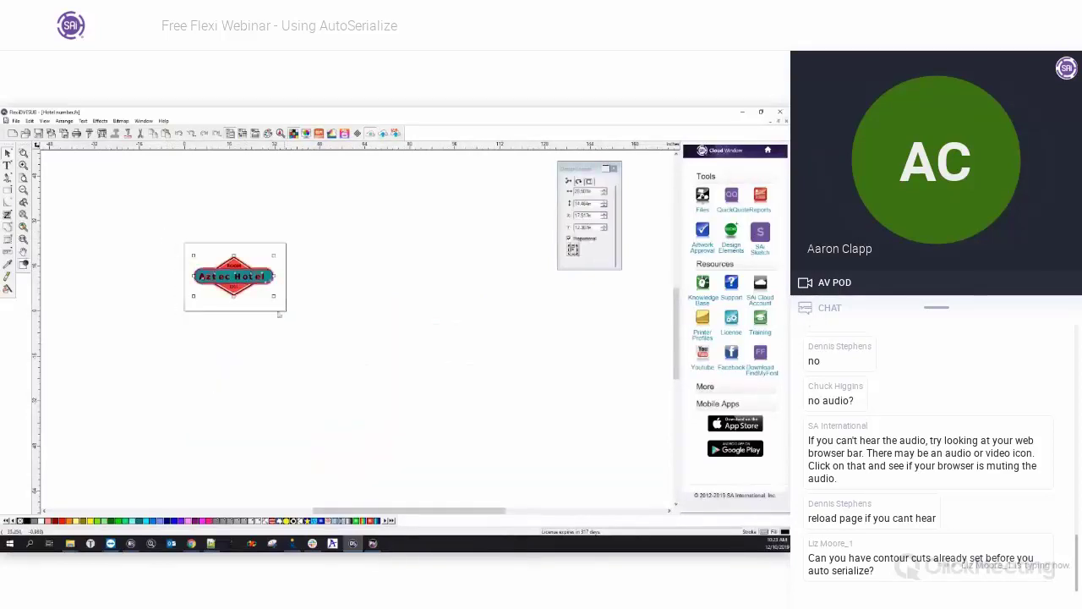
left_click(64, 121)
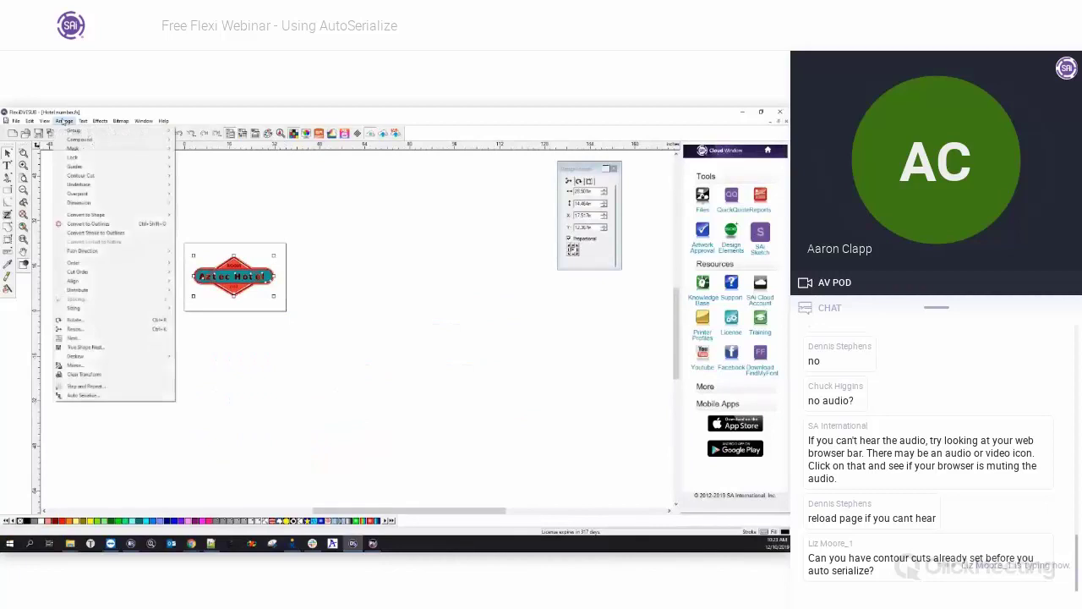
left_click(80, 396)
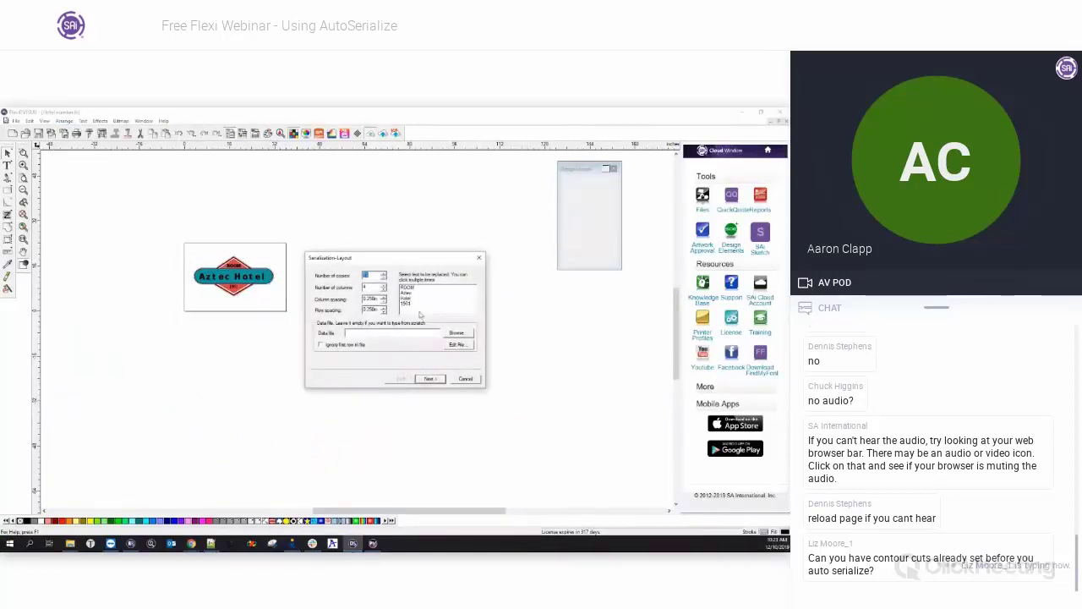
left_click(433, 299)
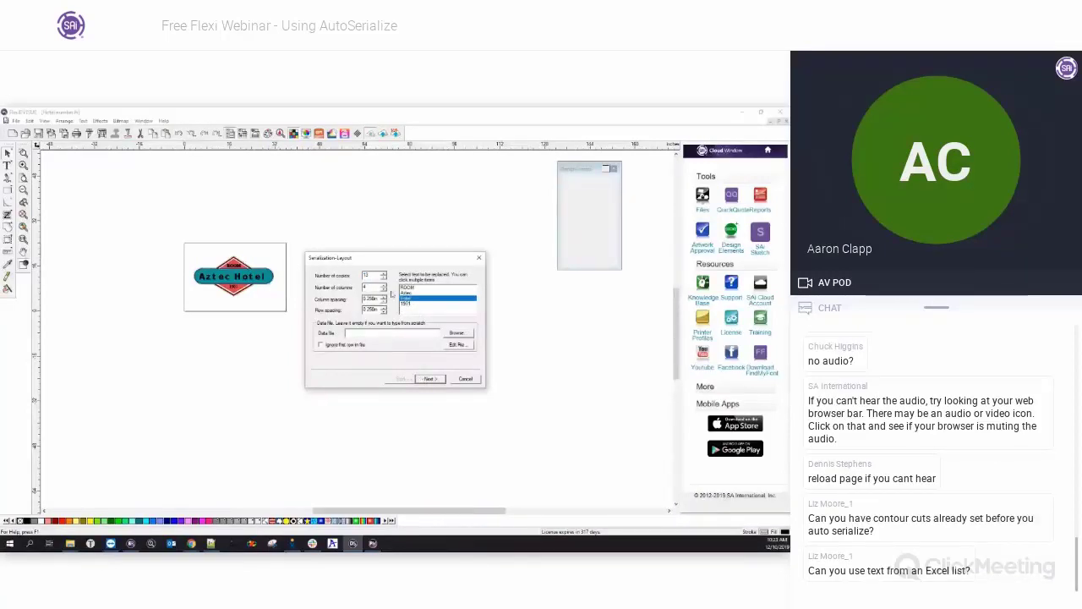
left_click(432, 379)
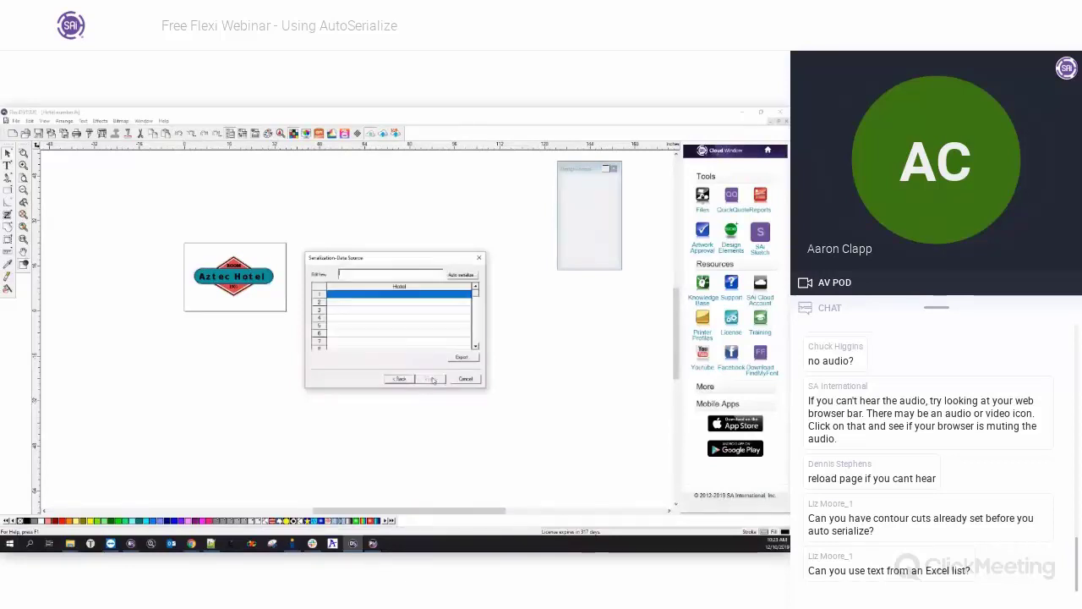
Fill the Hotel column with a character series starting at A in increments of 1, and review all its rows.
left_click(462, 274)
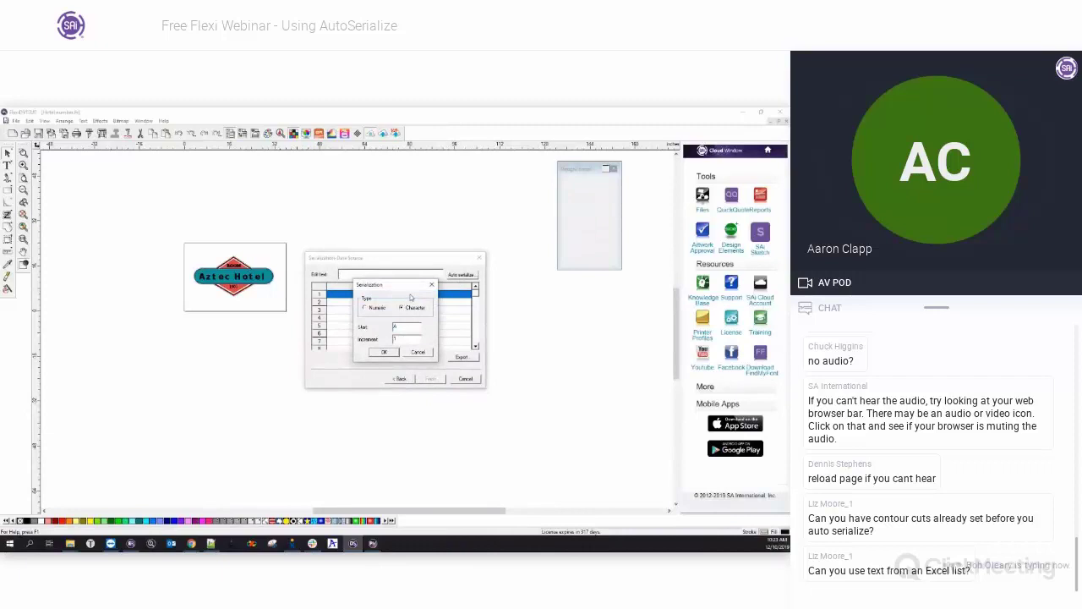
left_click(385, 352)
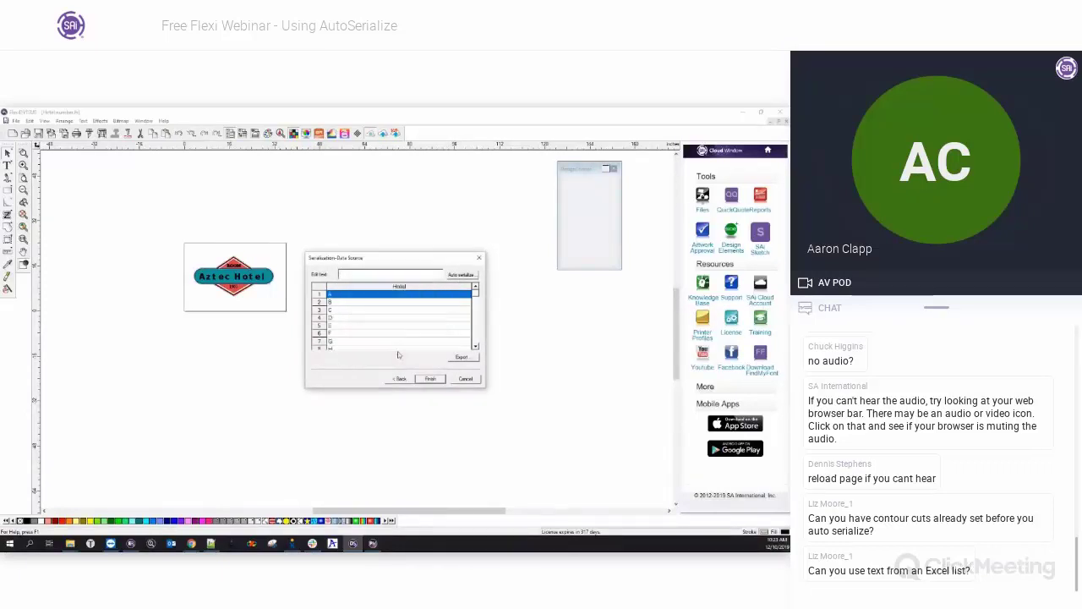
left_click(476, 347)
left_click(476, 346)
left_click(475, 347)
left_click(476, 347)
left_click(476, 346)
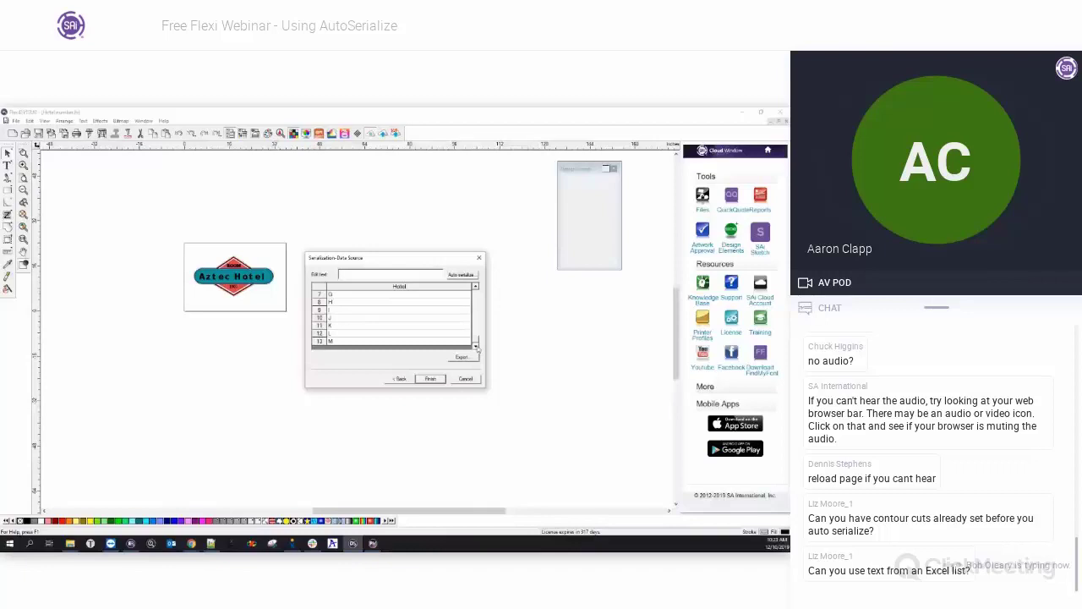
Refill the Hotel column with characters starting at A for a larger number of copies, and create the lettered signs.
left_click(440, 379)
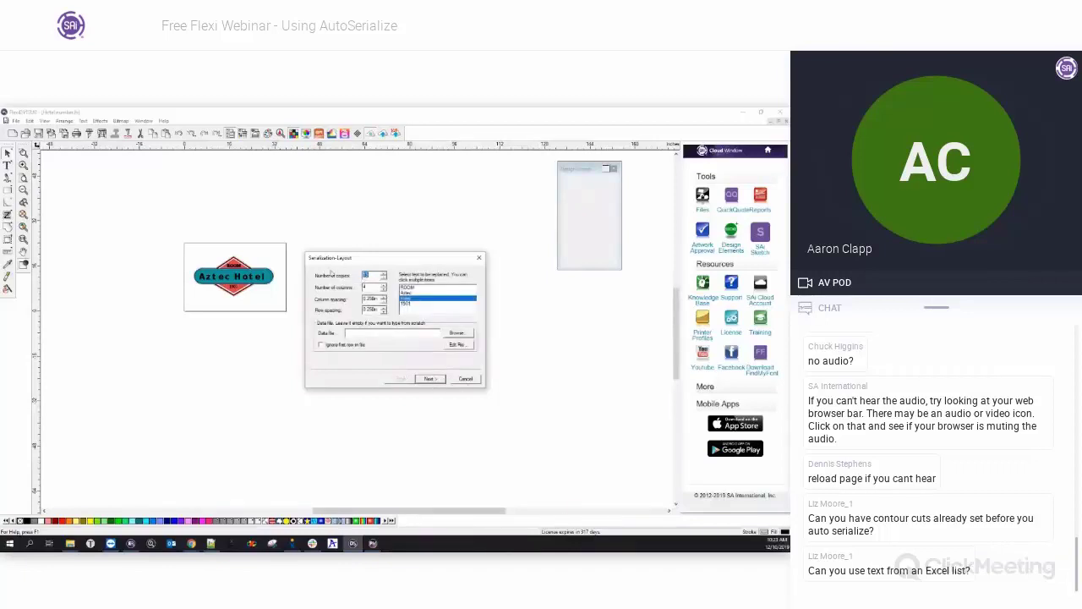
left_click(429, 379)
left_click(461, 275)
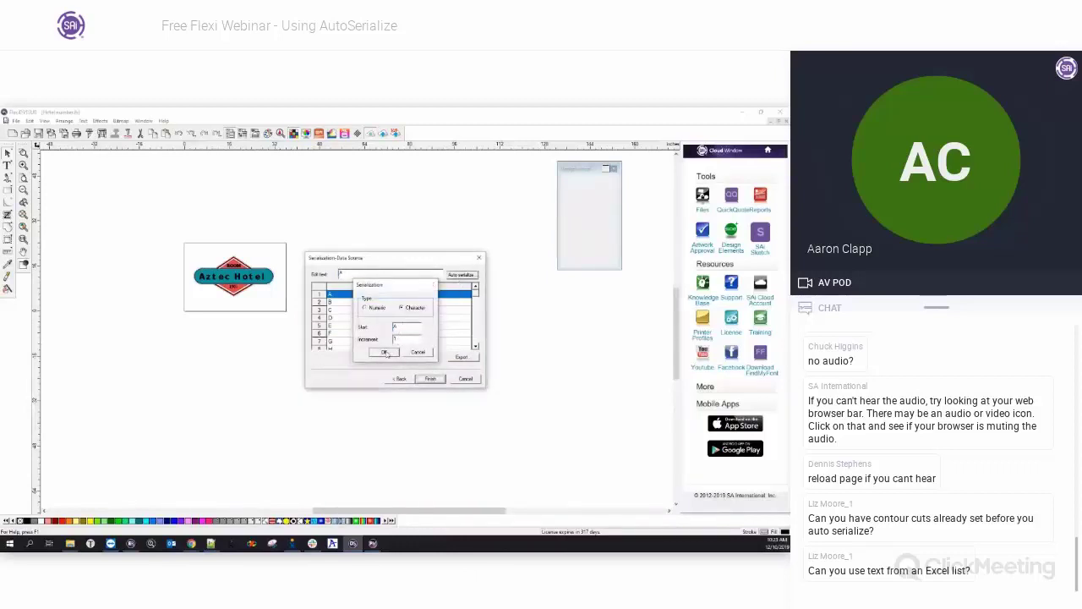
left_click(385, 352)
left_click_drag(475, 310, 468, 333)
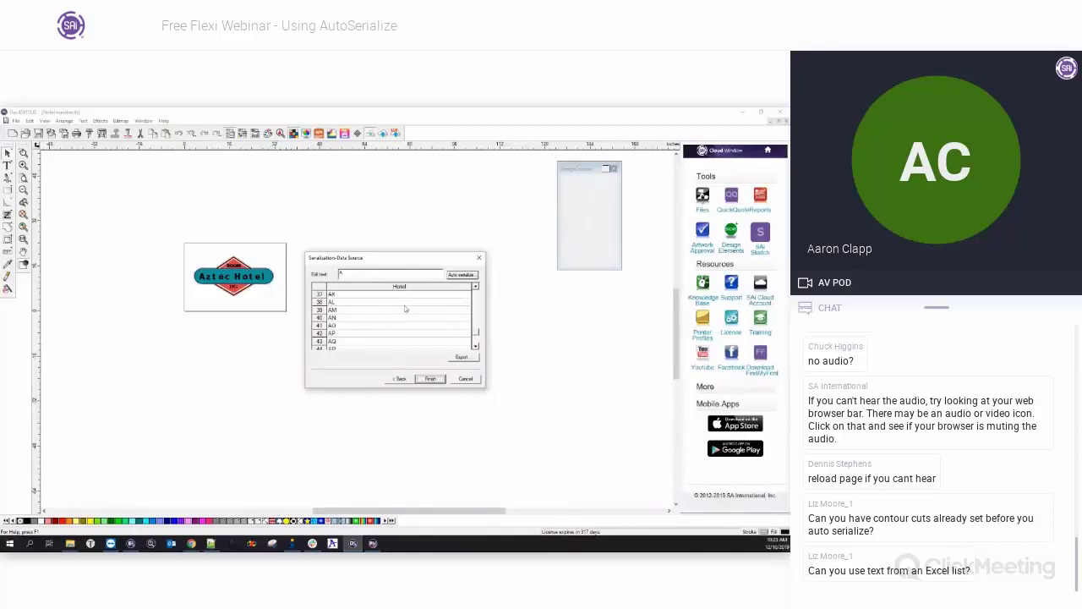
scroll(466, 293, "up", 2)
left_click(431, 378)
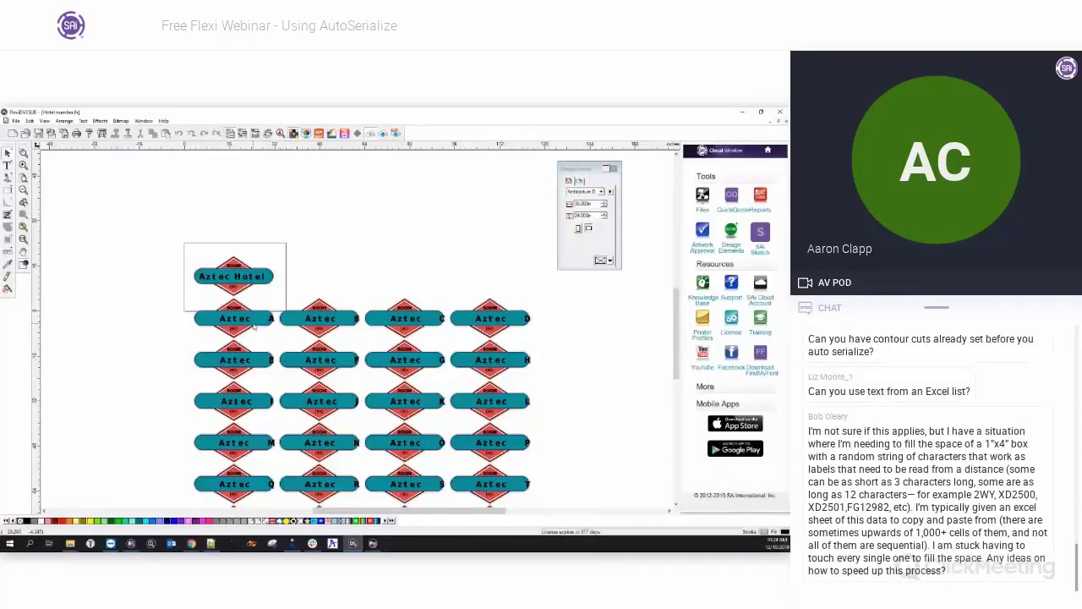
Select the Aztec Hotel text on the original sign and examine its paragraph alignment options.
left_click(227, 278)
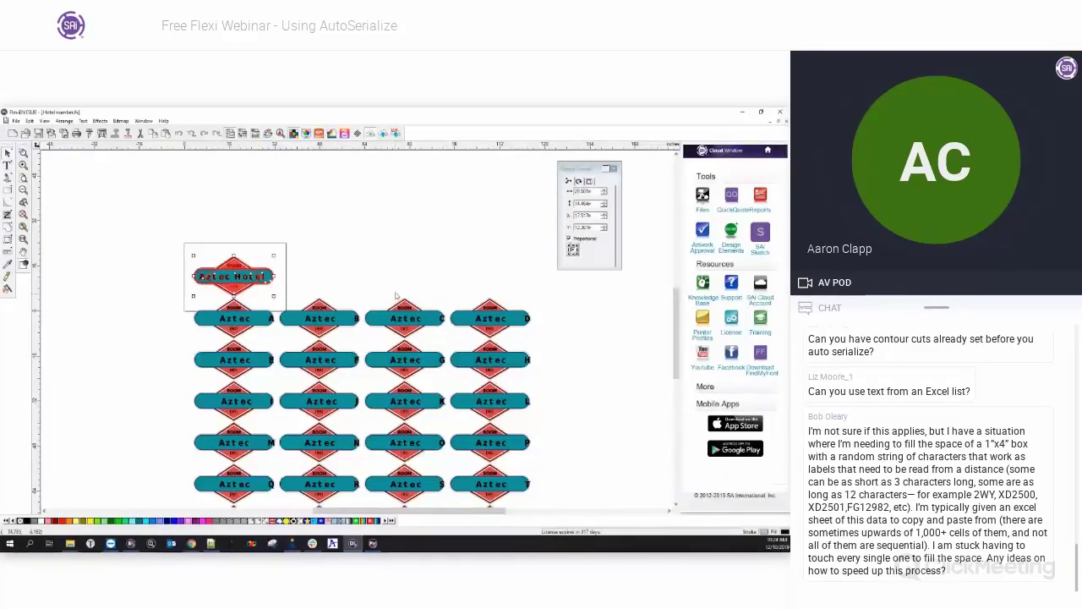
left_click(278, 278)
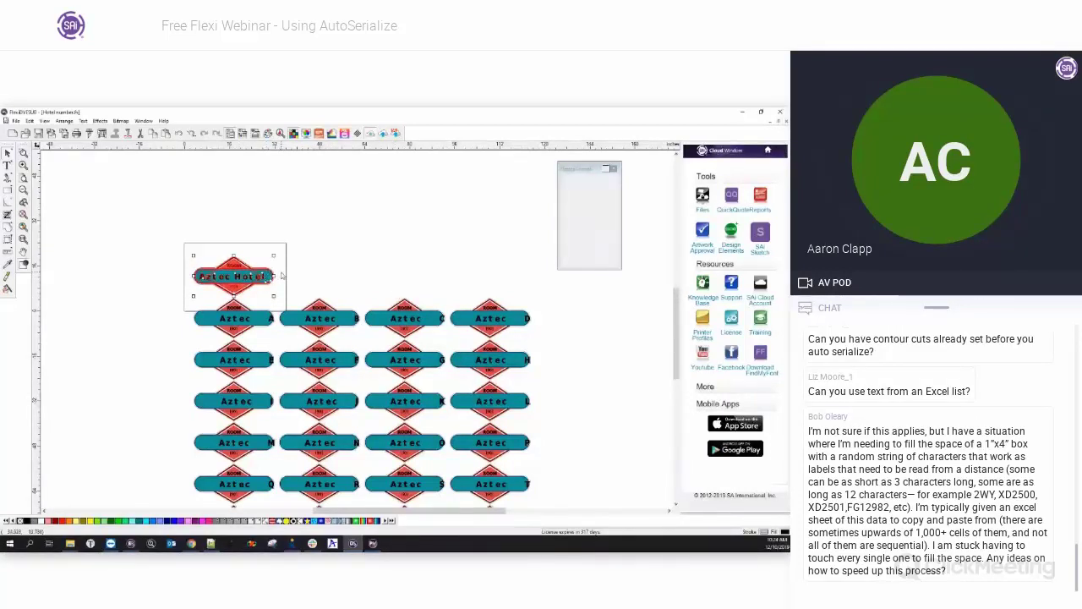
scroll(243, 278, "up", 2)
scroll(243, 279, "up", 2)
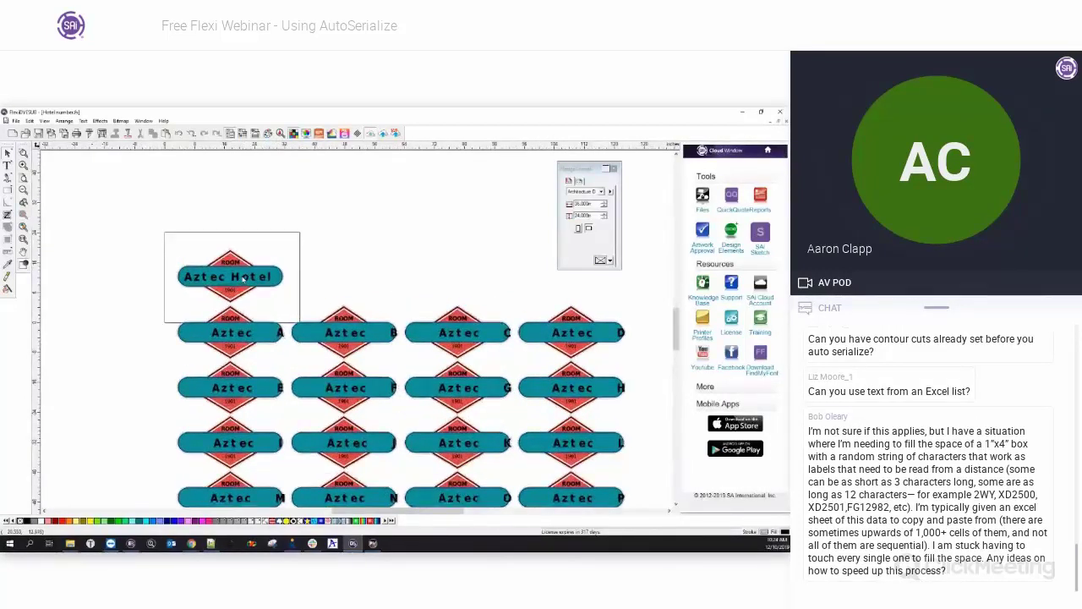
left_click(292, 270)
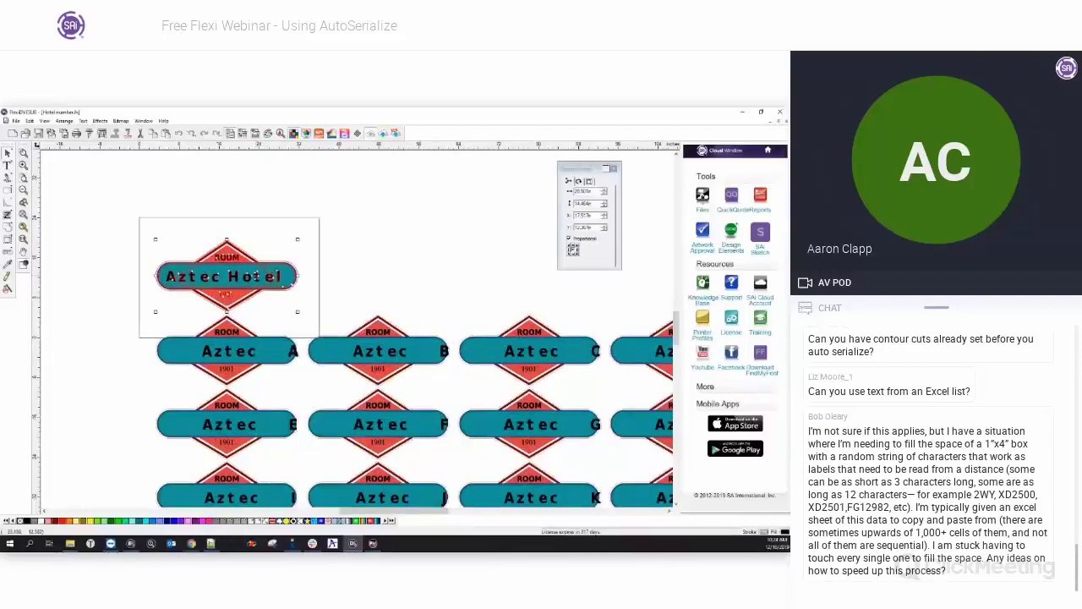
right_click(254, 271)
left_click(291, 444)
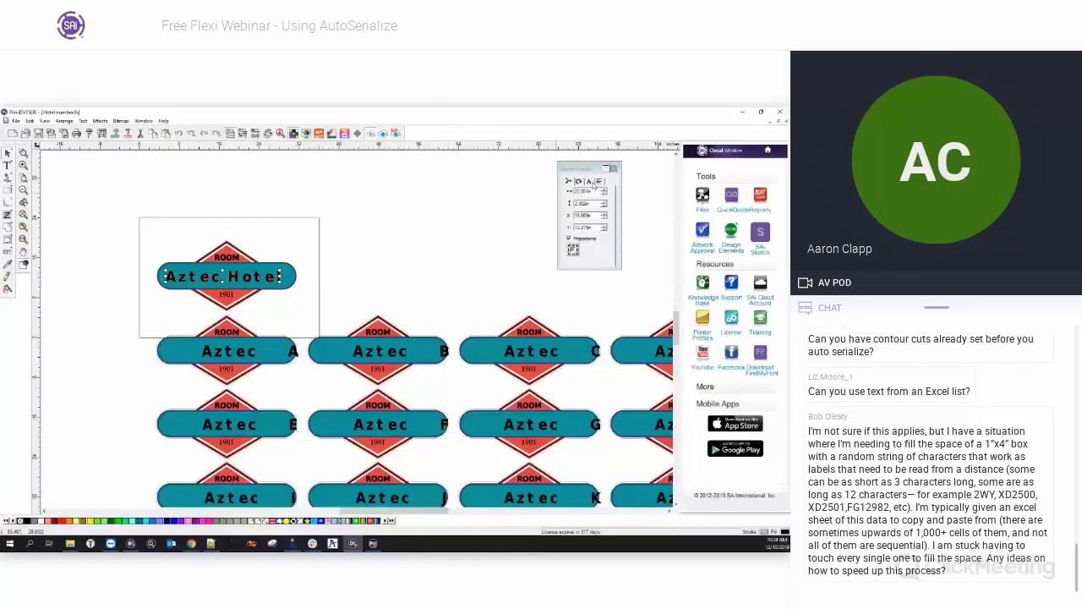
left_click(592, 183)
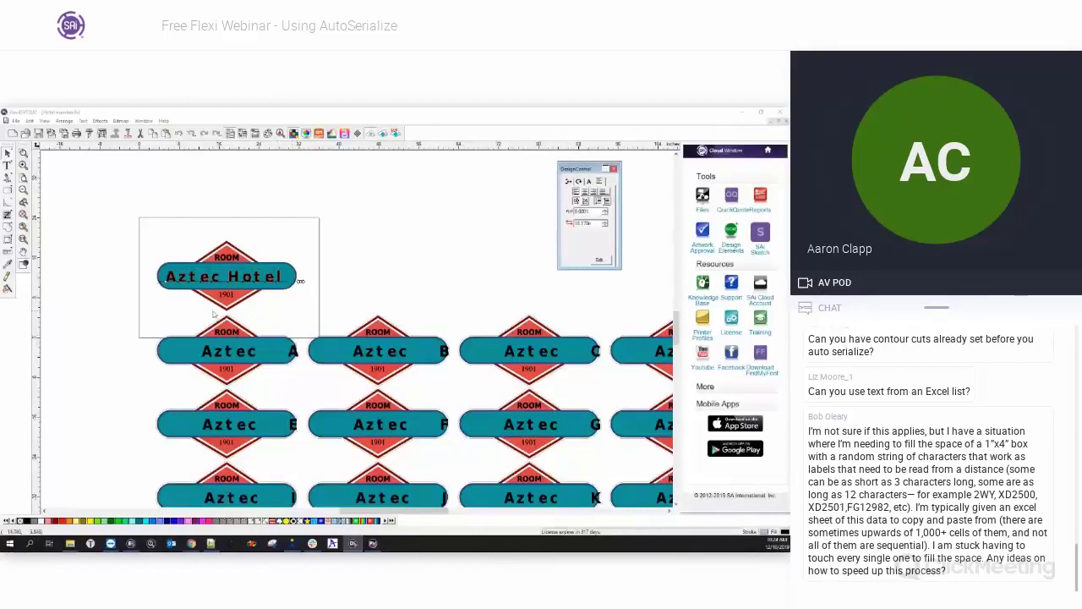
scroll(230, 313, "down", 2)
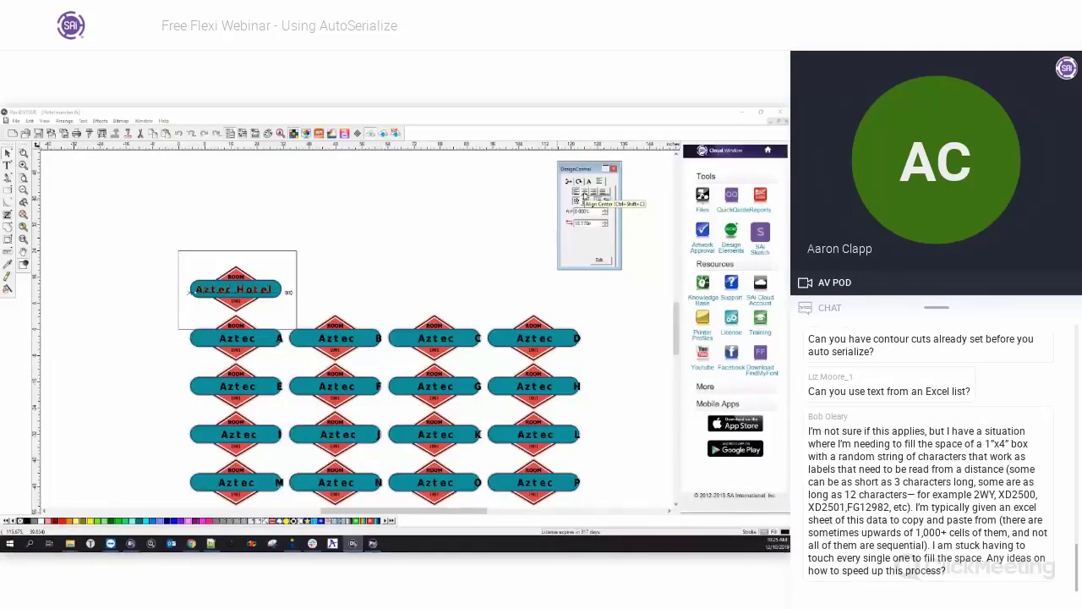
Switch to the AutoS Names document and set the Employee Name text height to 2.5 in.
left_click(121, 121)
mouse_move(147, 120)
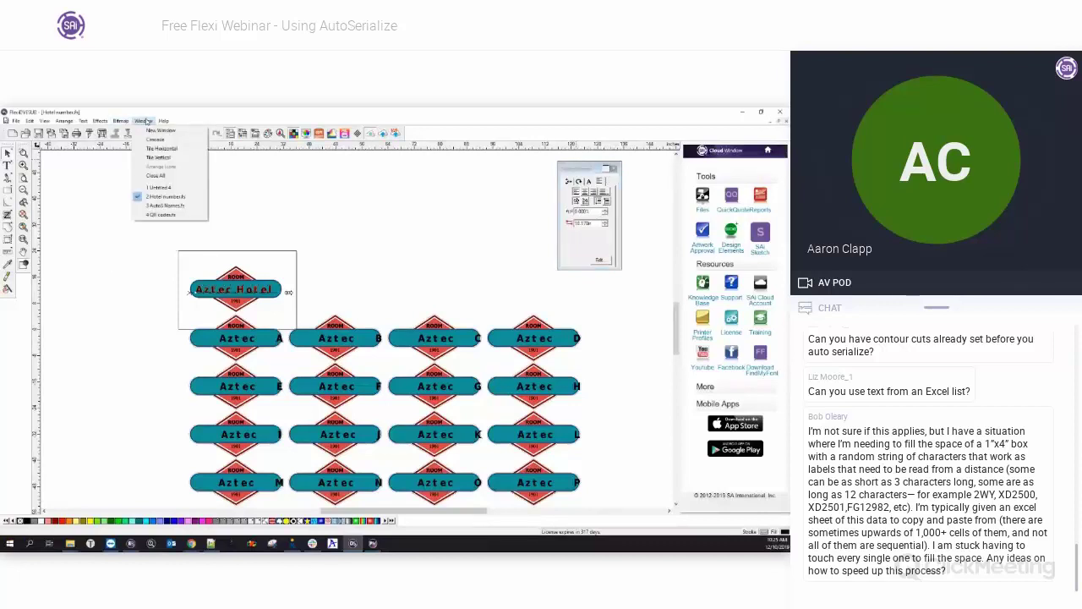
left_click(165, 205)
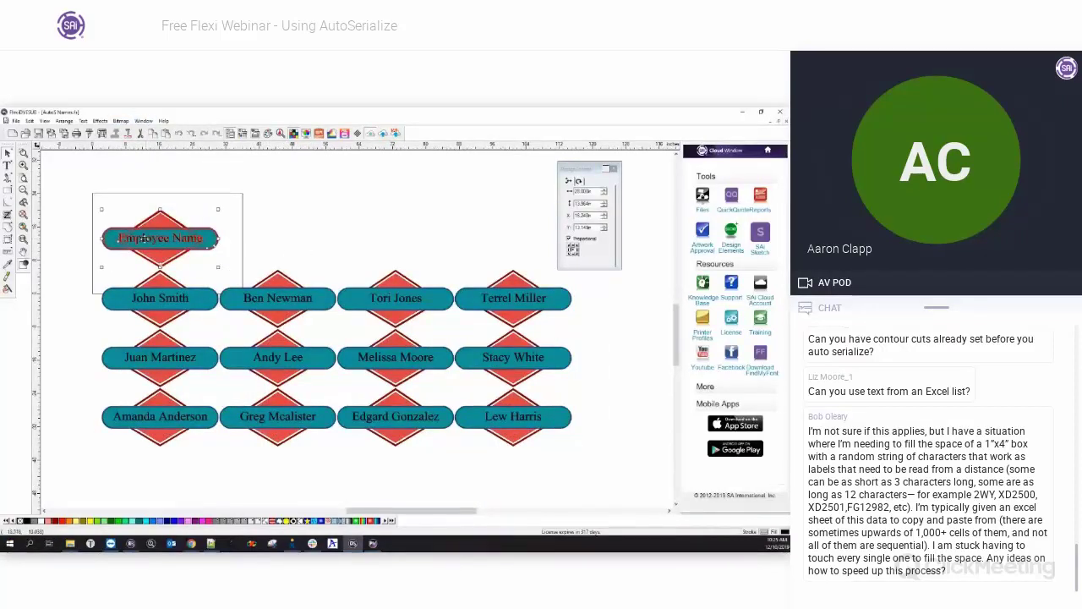
double_click(159, 241)
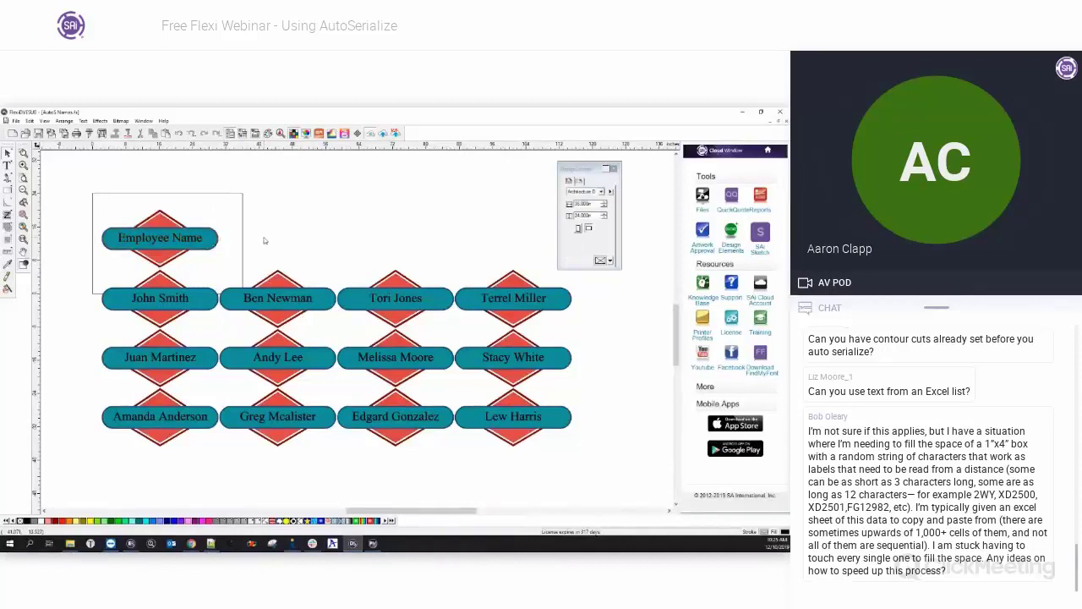
left_click(174, 241)
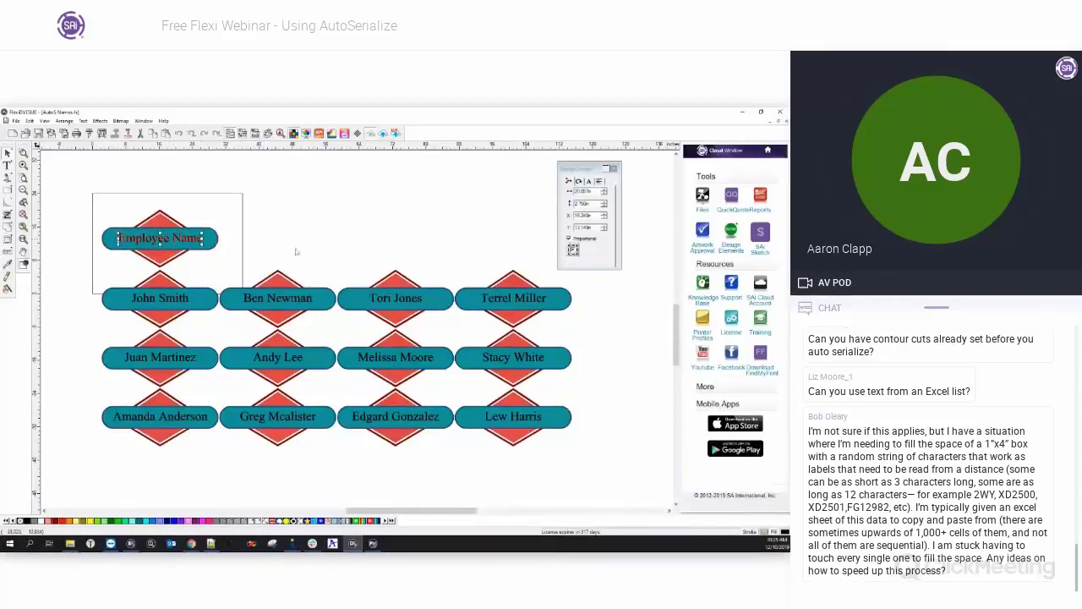
left_click(588, 180)
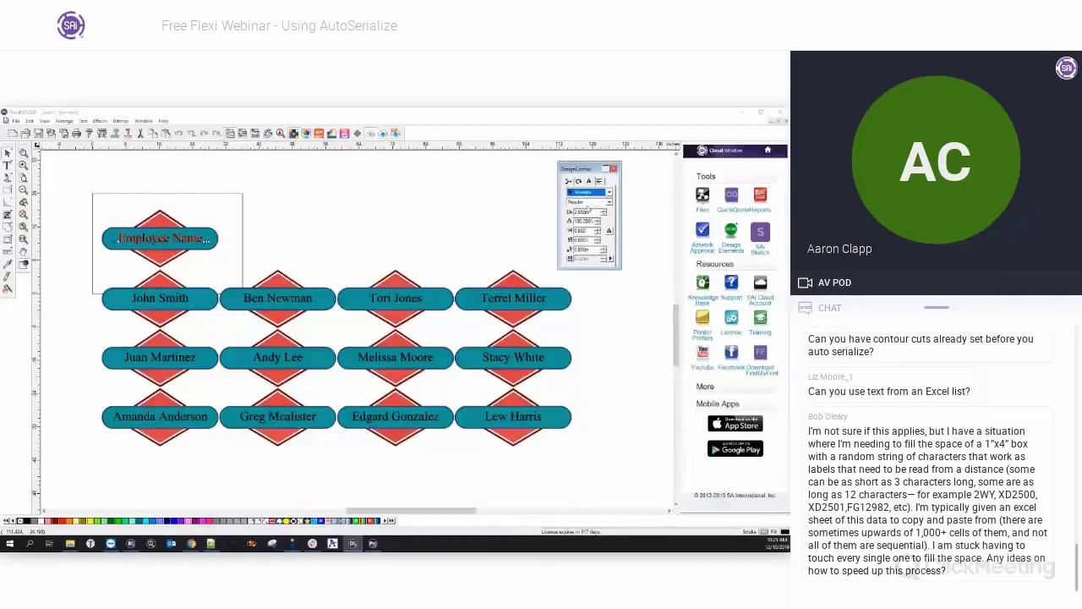
left_click_drag(590, 211, 554, 214)
type("2.5")
key("Tab")
left_click(325, 224)
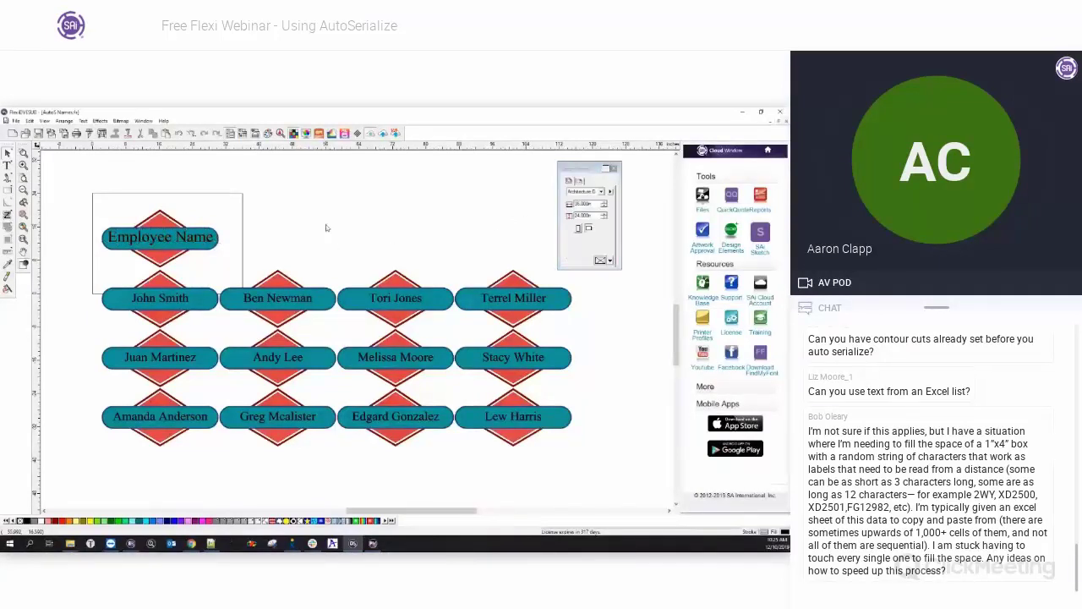
Check which data file types Auto Serialize accepts for the Employee Name text, and close it without serializing.
left_click(184, 240)
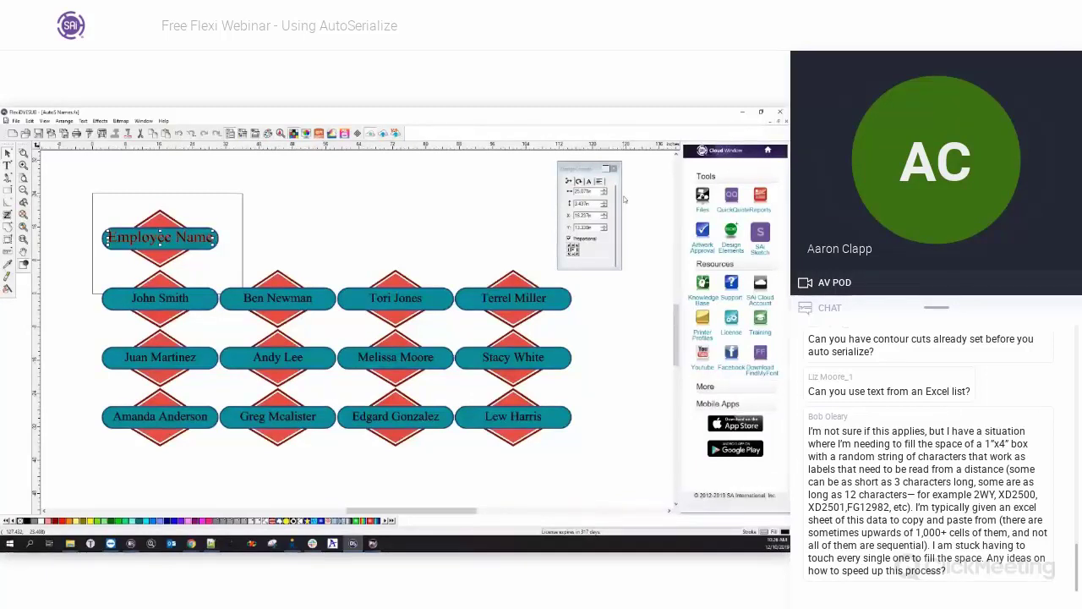
left_click(65, 121)
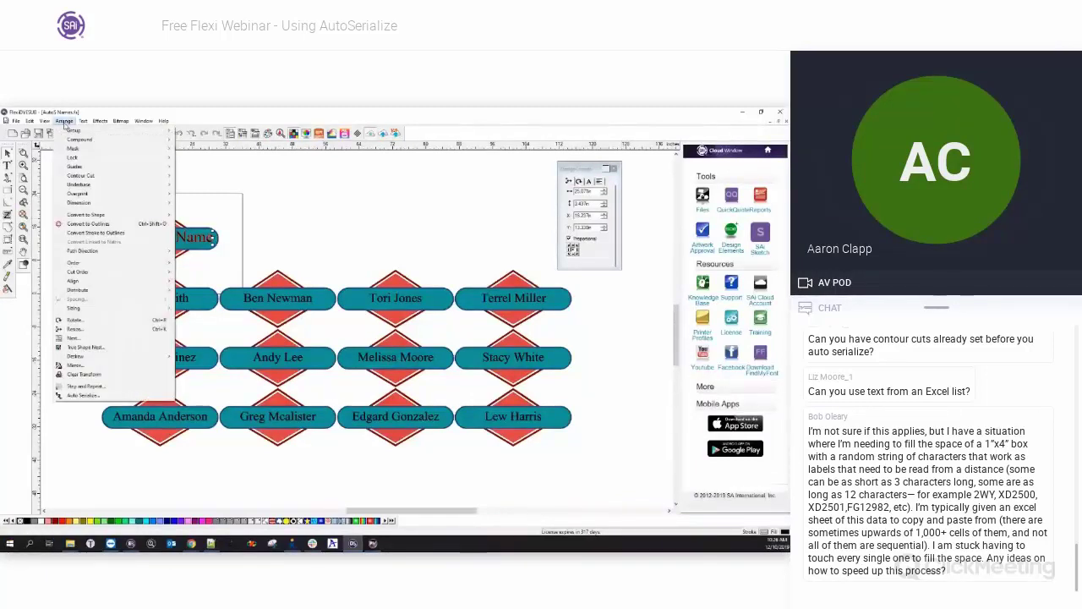
left_click(83, 395)
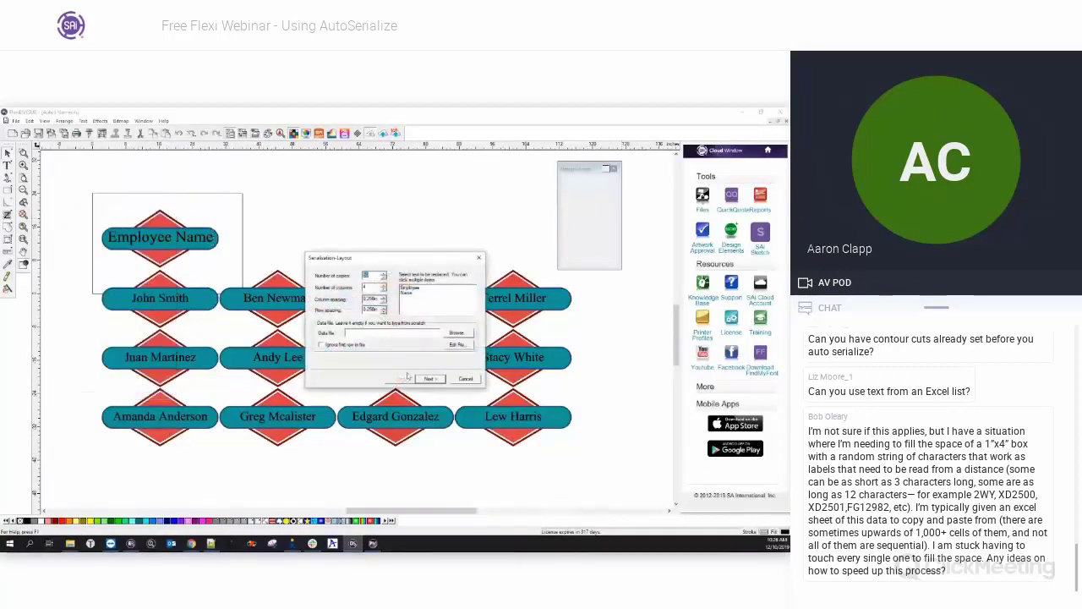
left_click(457, 332)
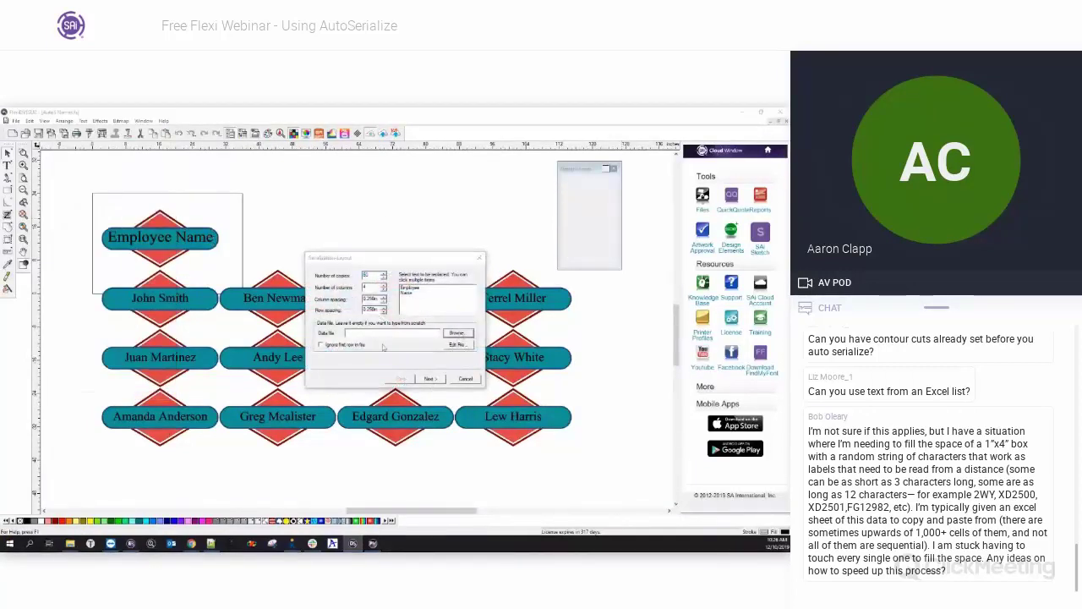
left_click(667, 444)
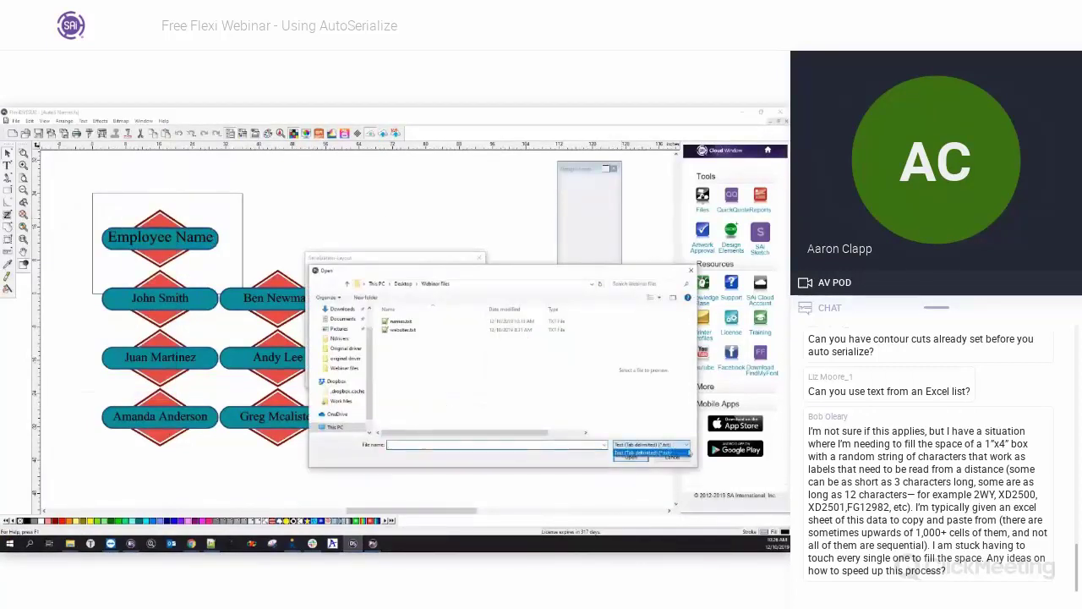
left_click(668, 454)
left_click(670, 457)
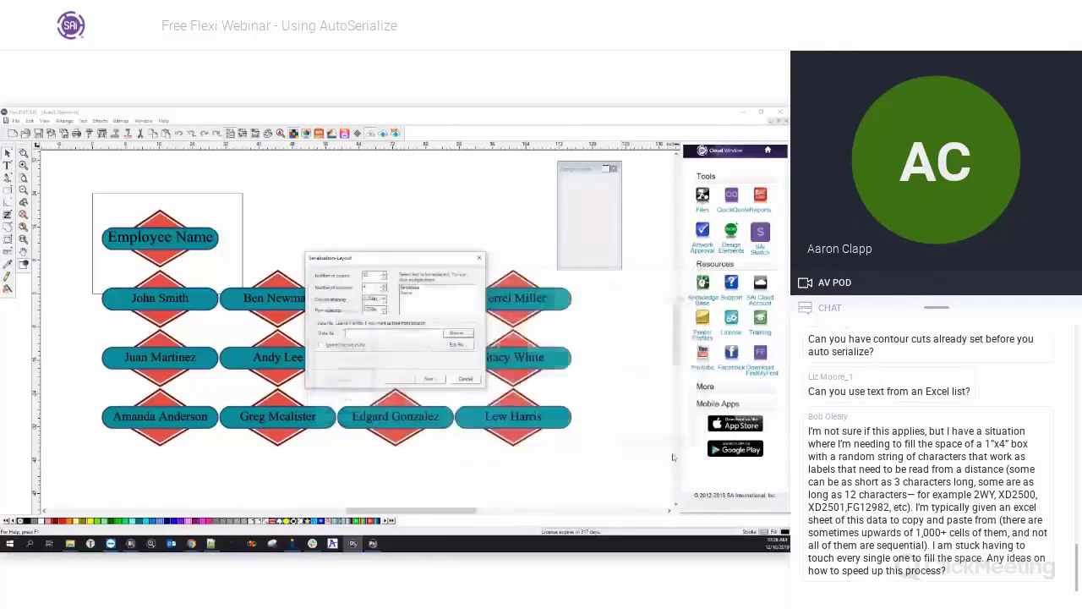
left_click(479, 258)
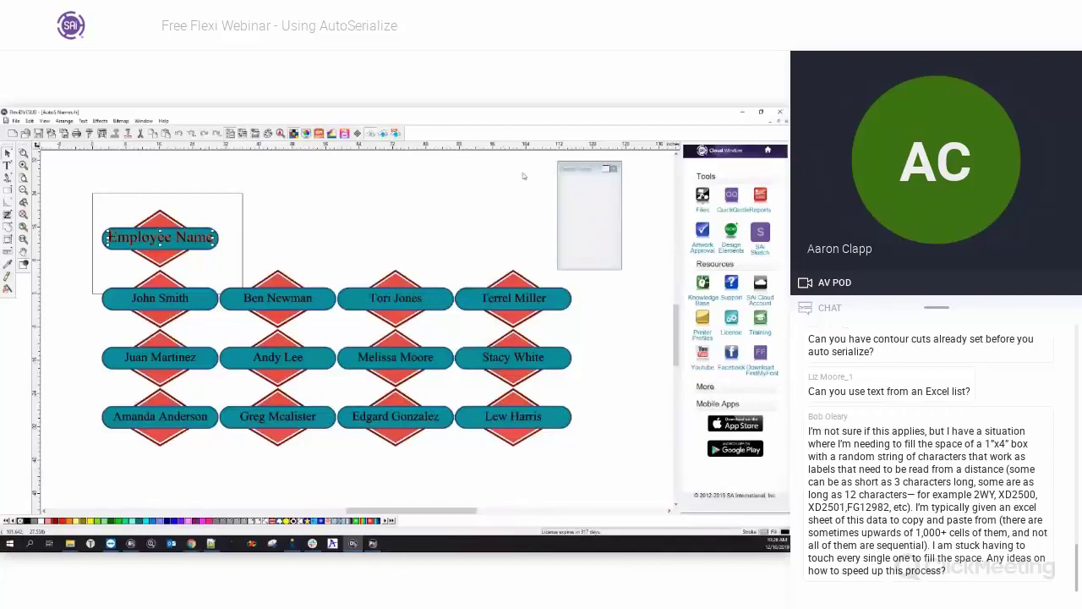
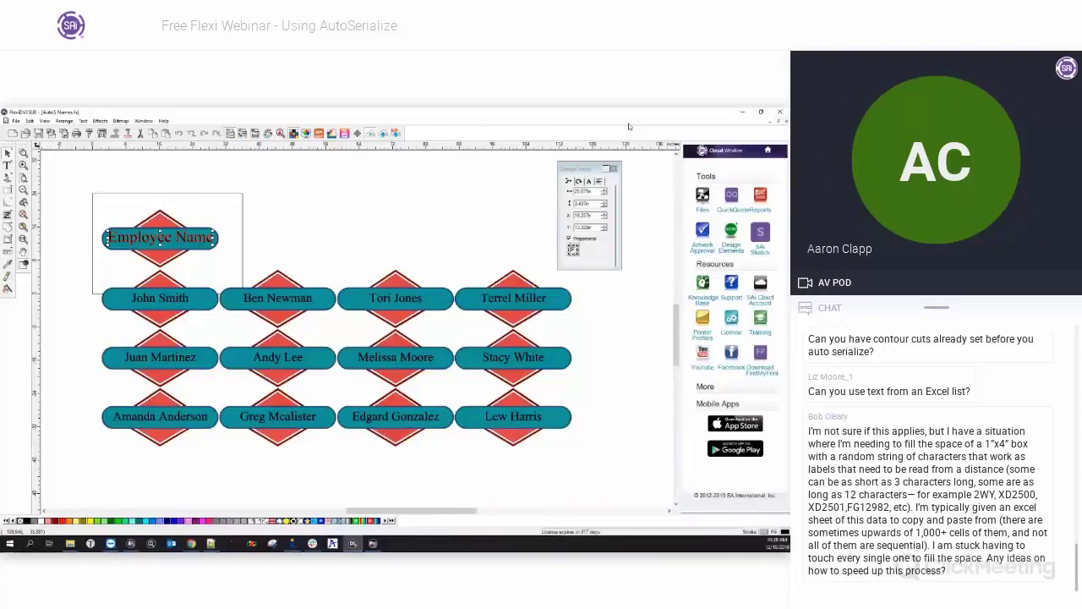
Switch to Notepad++, clear the names list and create a new blank text file.
left_click(211, 543)
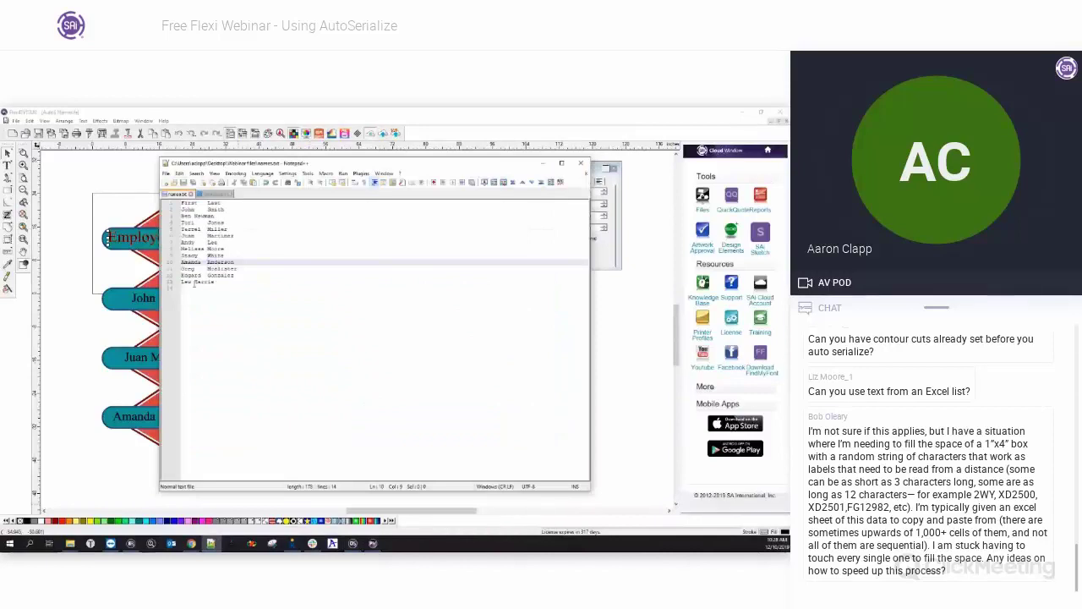
left_click_drag(221, 285, 173, 203)
key("Delete")
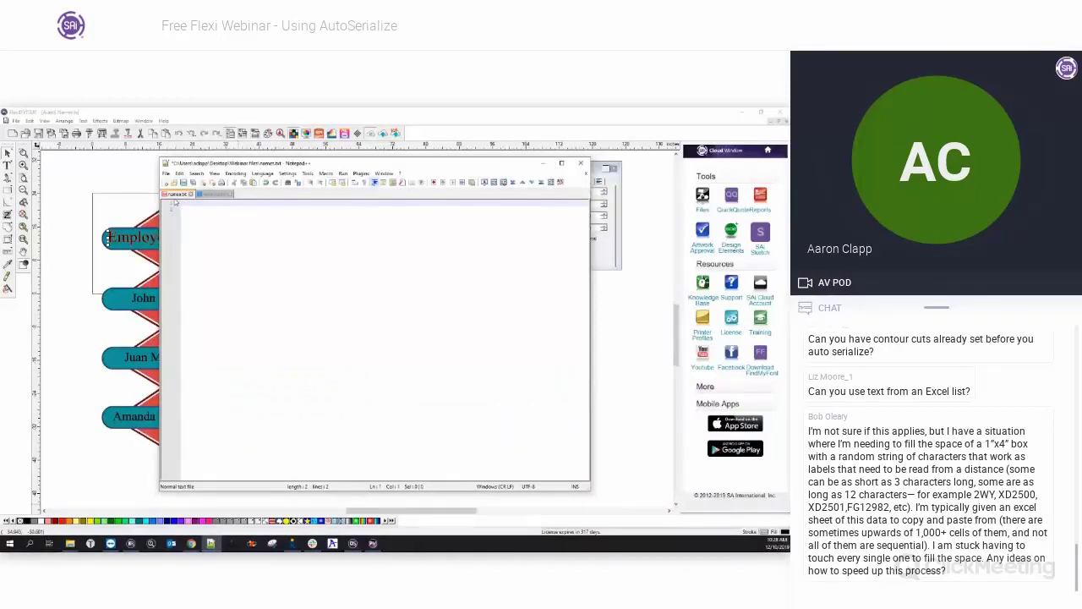
key("ctrl+n")
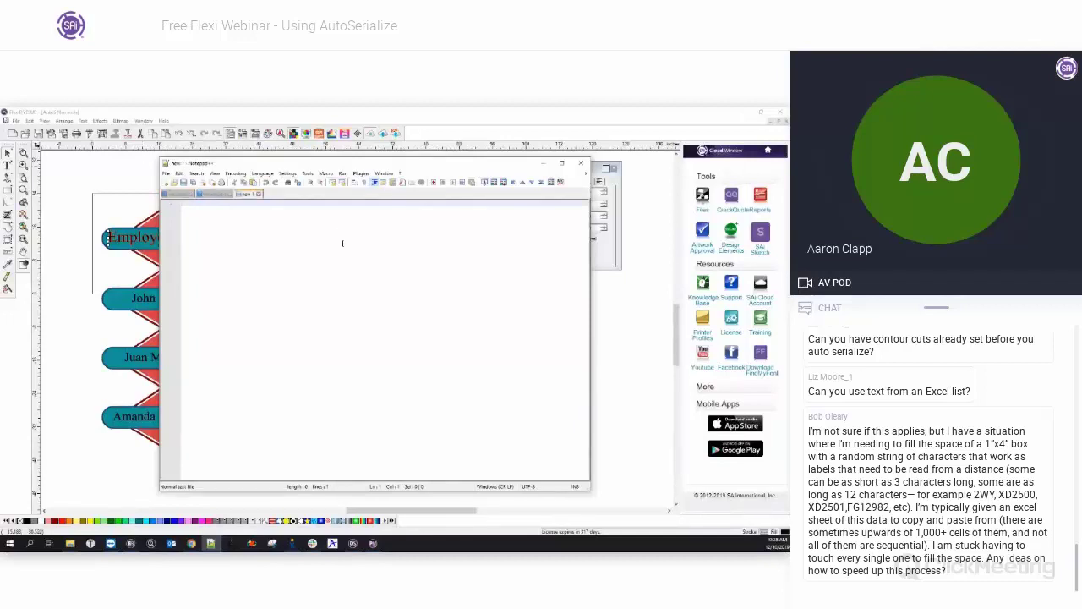
Enter seven lines of random character strings of varying lengths, one string per line, as sample label data.
type("asldfhw")
key("Return")
type("lajdfl;")
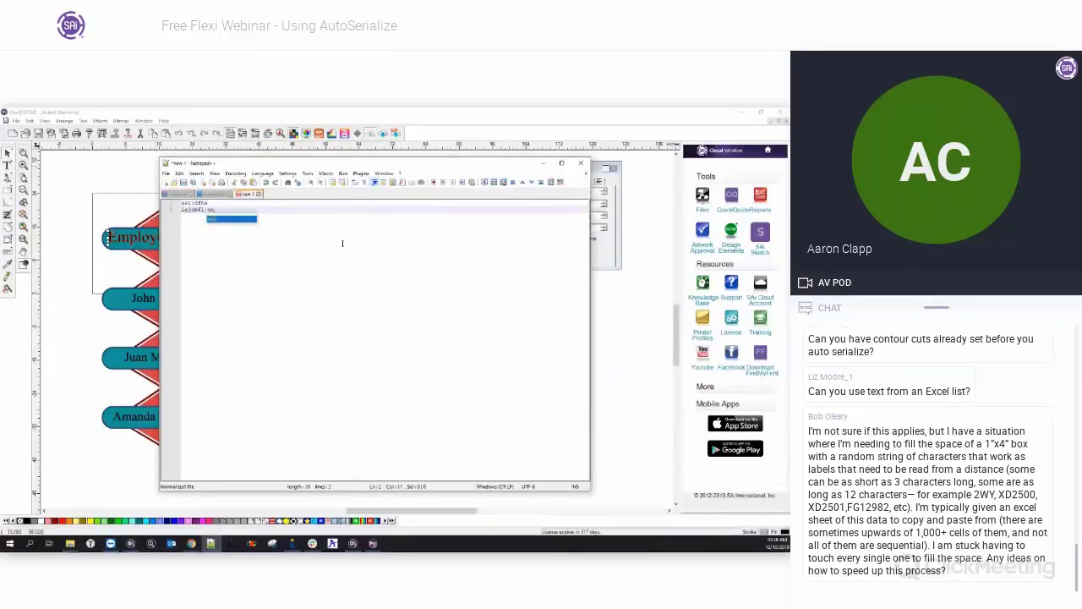
type("asdl")
key("Return")
type("dif")
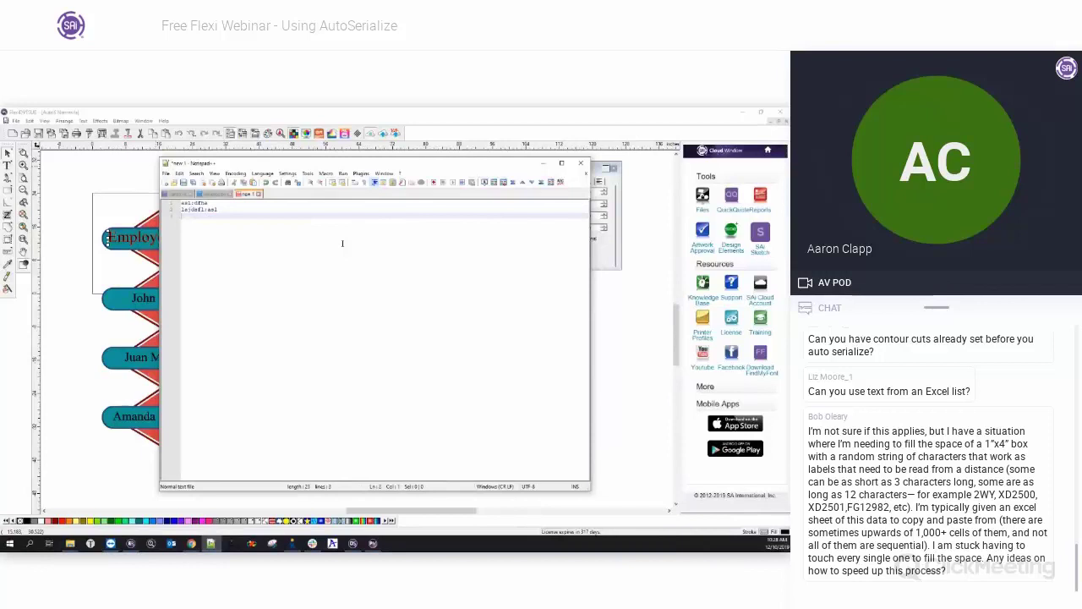
key("Return")
type("dleenee")
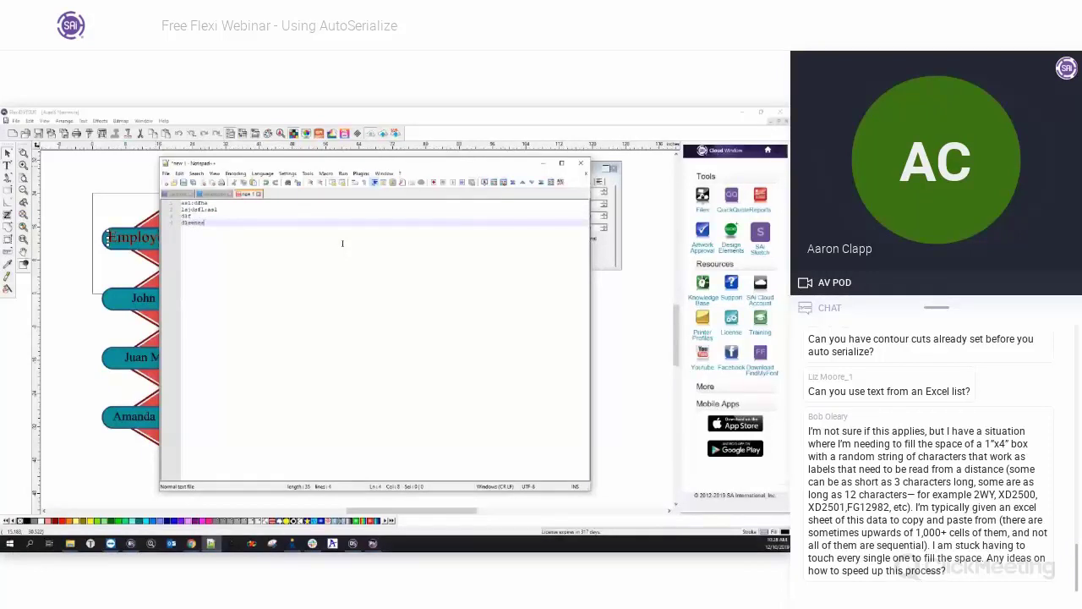
key("Return")
type("asdj+26")
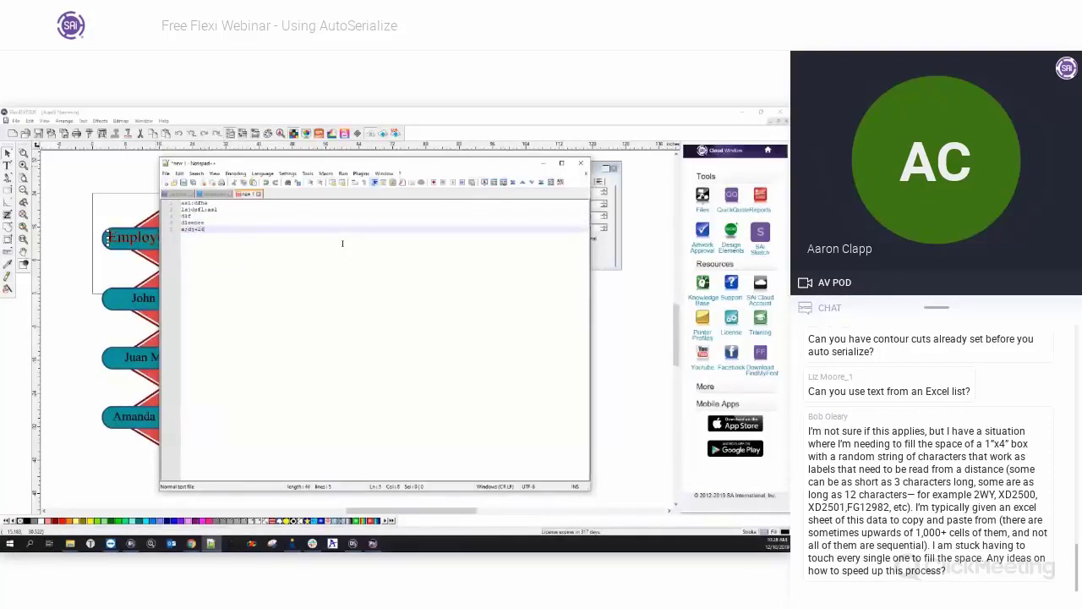
key("Return")
type("lsdjfcnl")
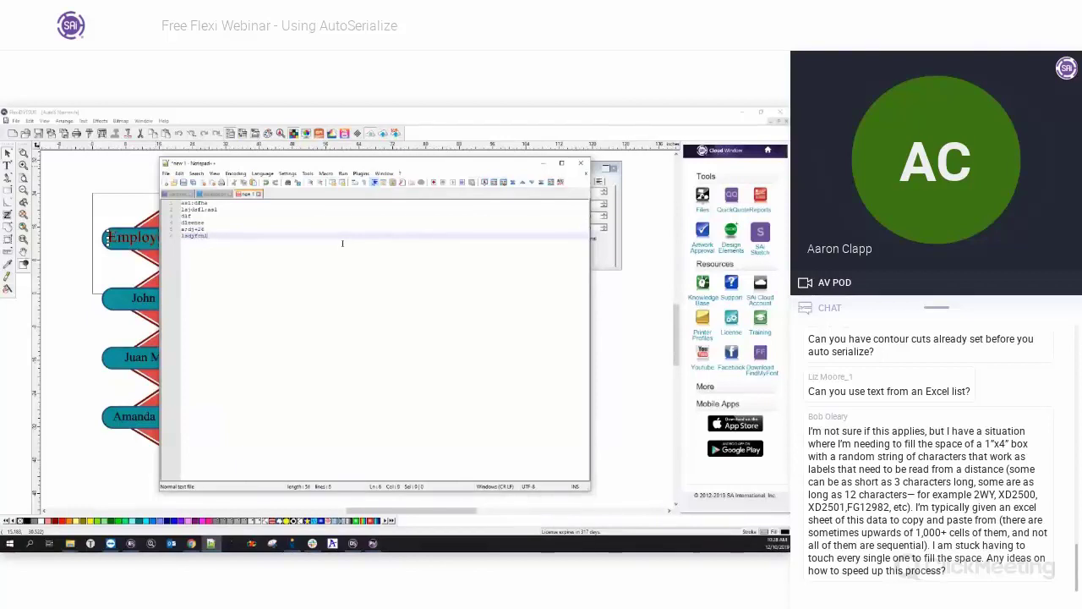
key("Return")
type("lsjsrcsledj")
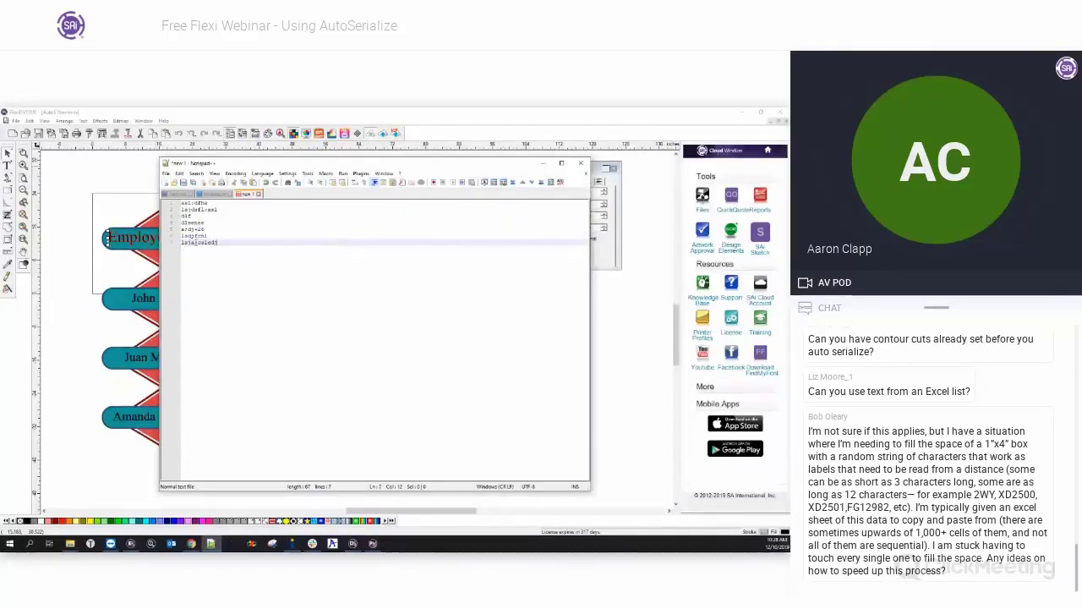
Delete the stray punctuation and extra characters from the first, second, fifth and last strings.
key("BackSpace")
left_click(185, 229)
key("BackSpace")
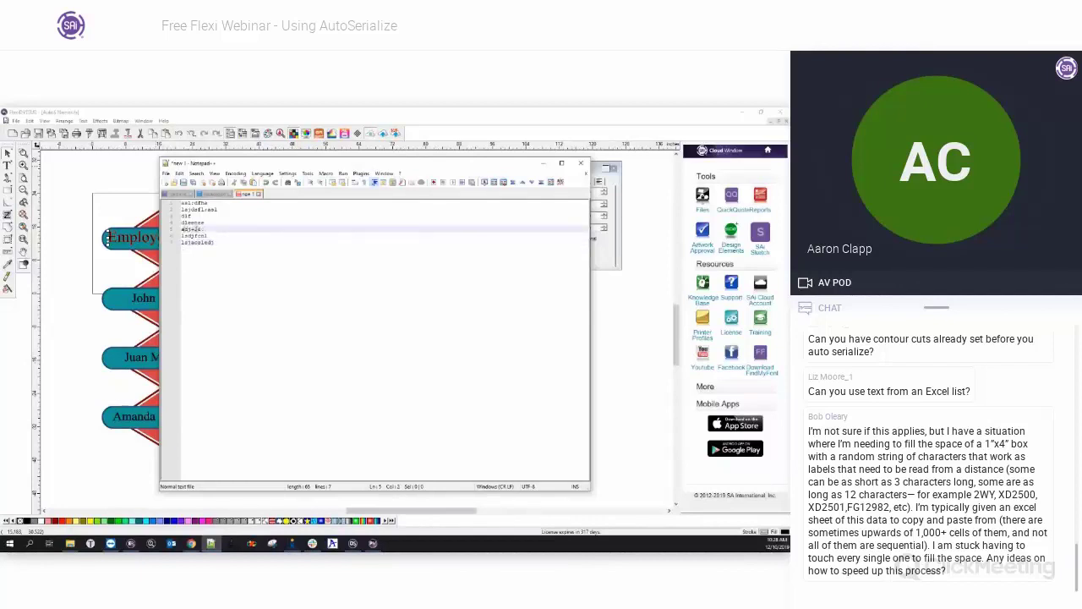
left_click(198, 229)
left_click(195, 203)
key("BackSpace")
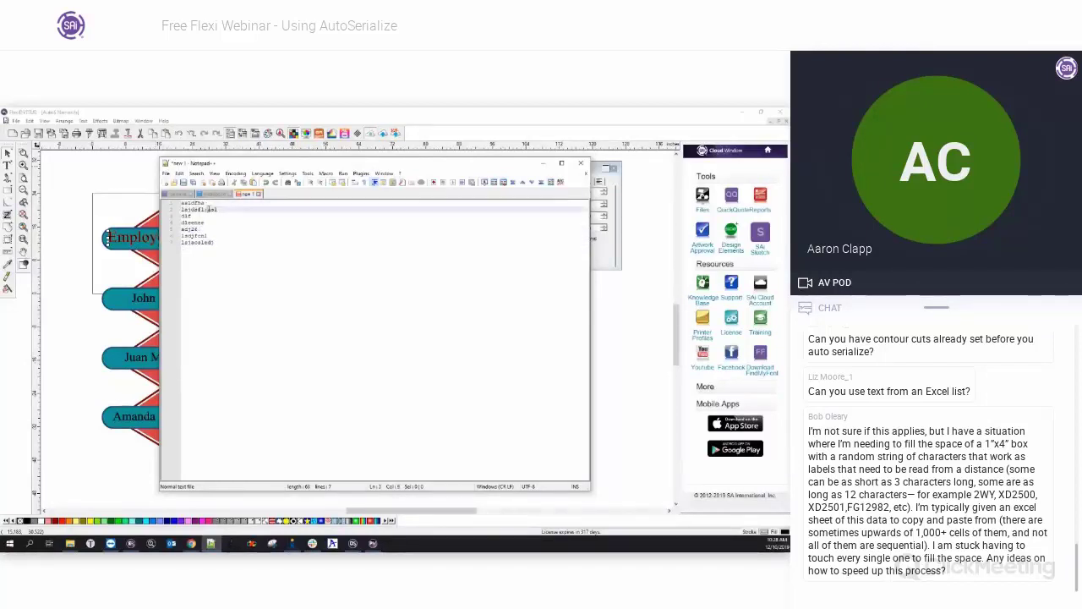
left_click(211, 210)
key("BackSpace")
key("BackSpace")
Save the string list as a text file named serial and switch back to Flexi.
left_click(183, 183)
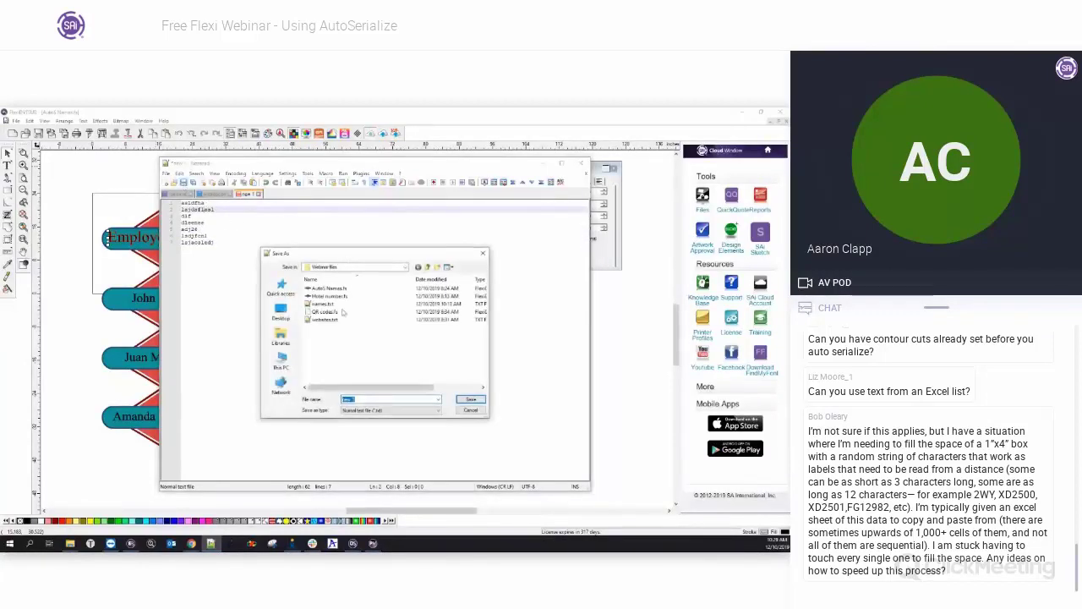
type("serial")
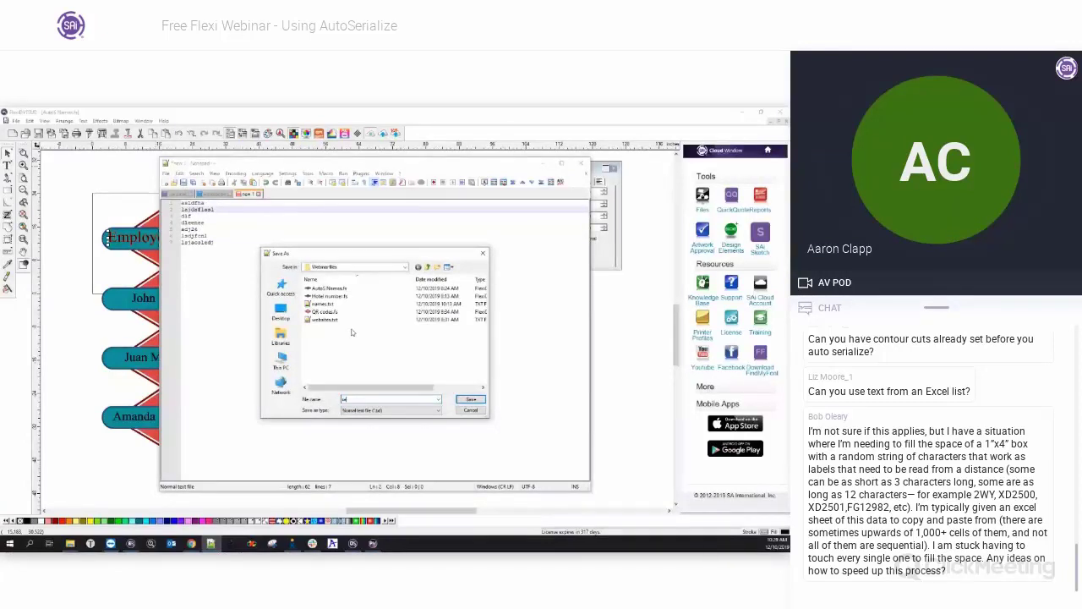
left_click(470, 399)
left_click(98, 176)
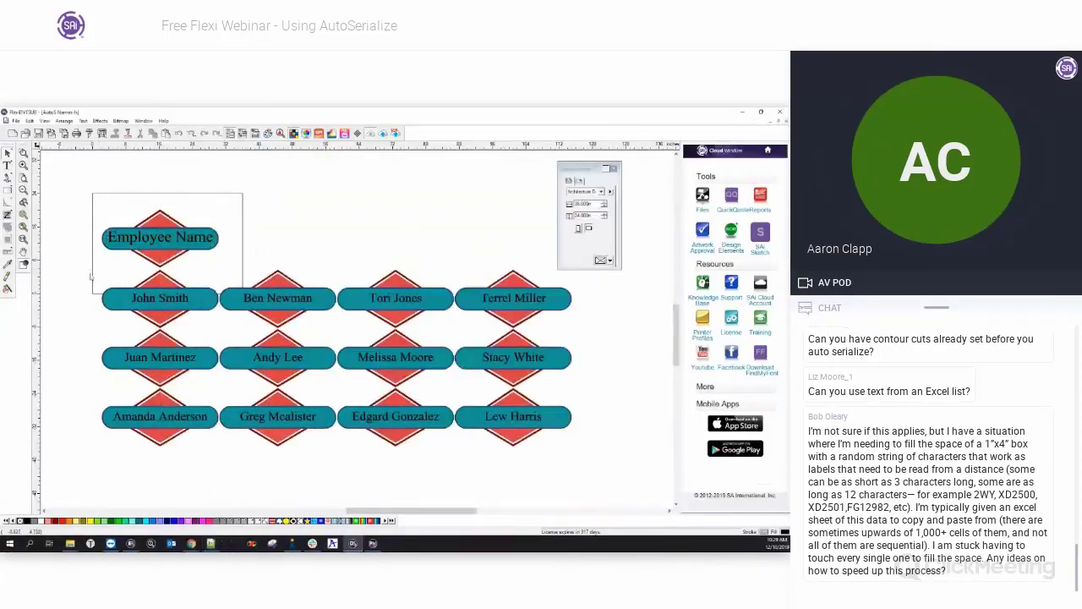
Delete the serialized employee name badges and change the remaining template badge's text to Number.
left_click_drag(87, 269, 615, 491)
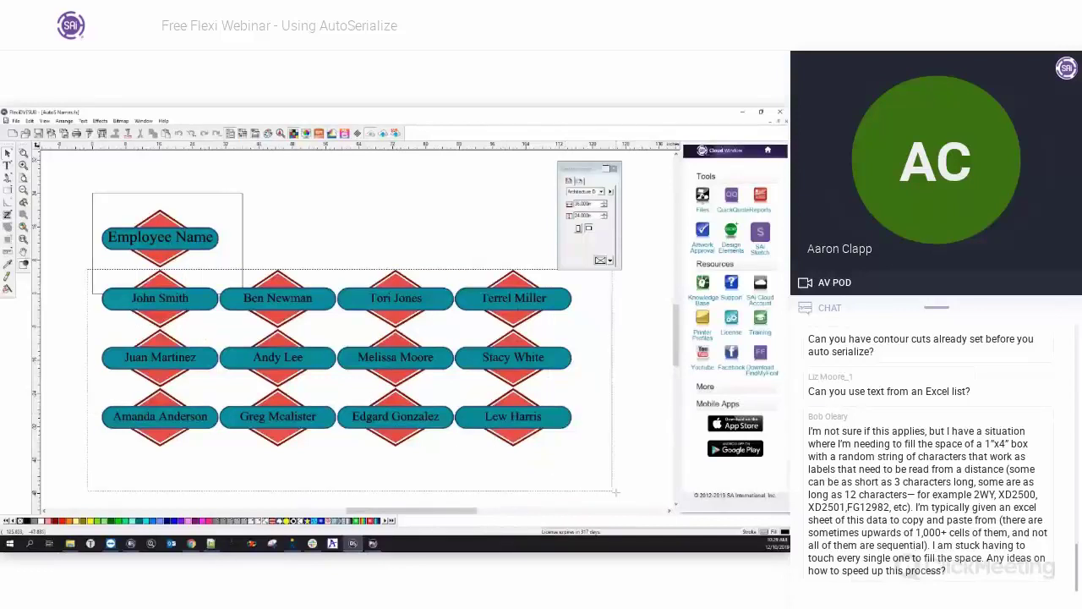
key("Delete")
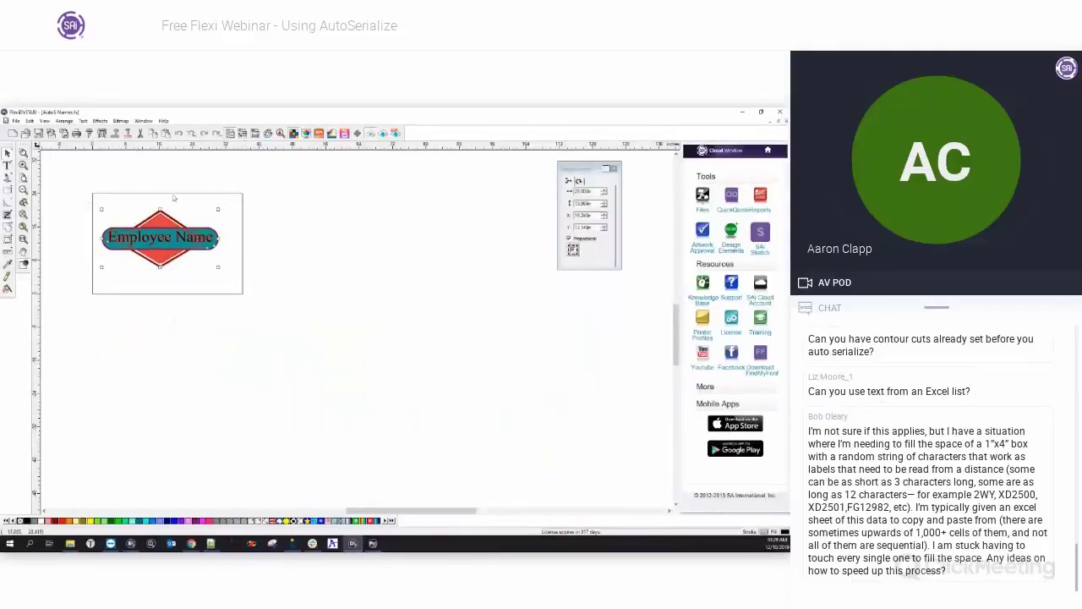
left_click(174, 244)
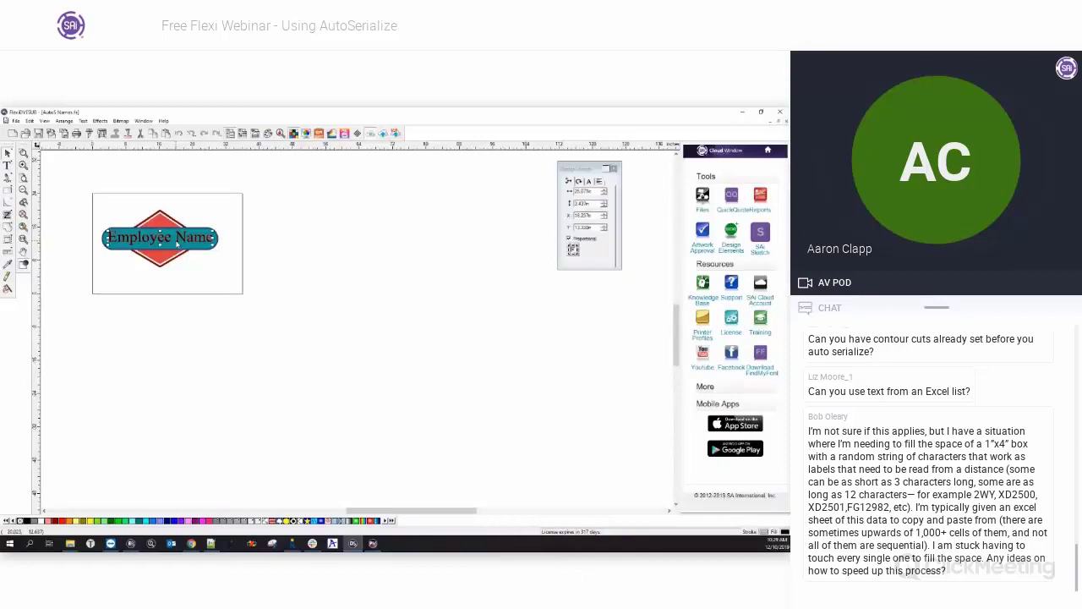
left_click(588, 182)
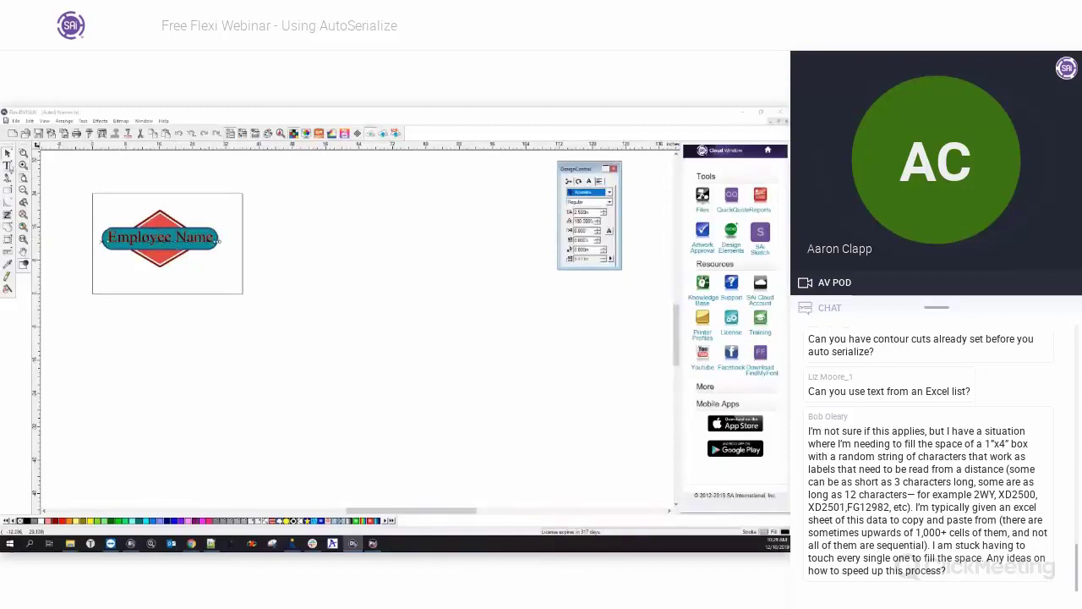
left_click_drag(213, 238, 107, 240)
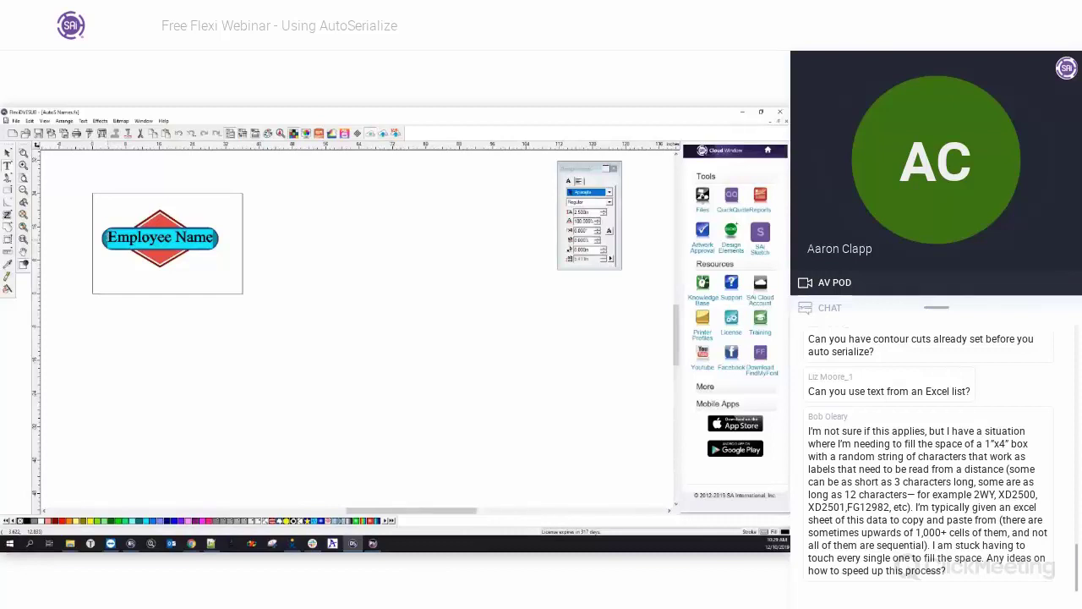
type("Number")
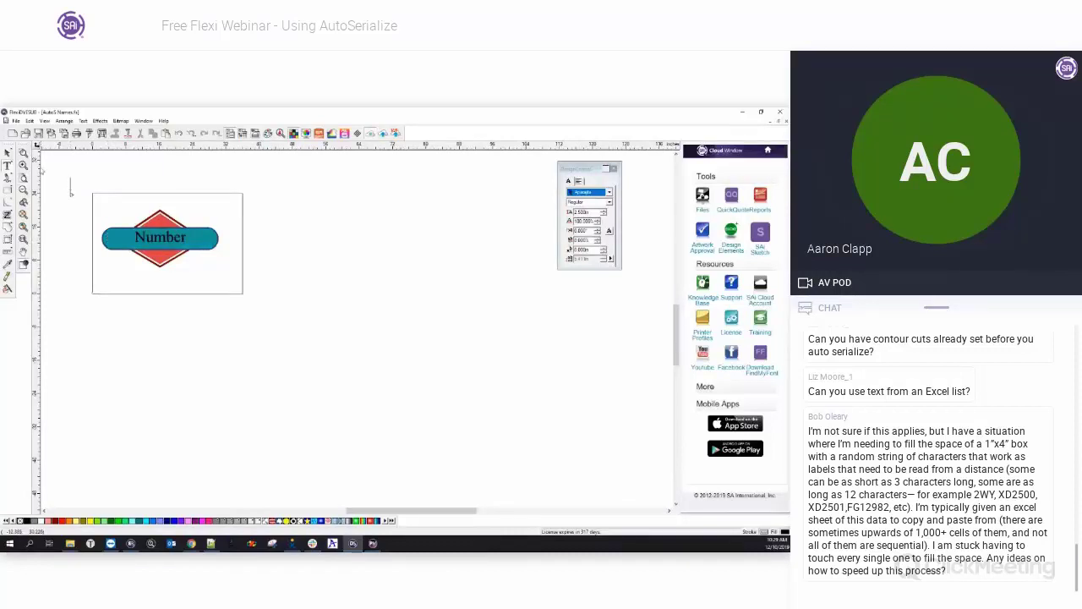
key("Escape")
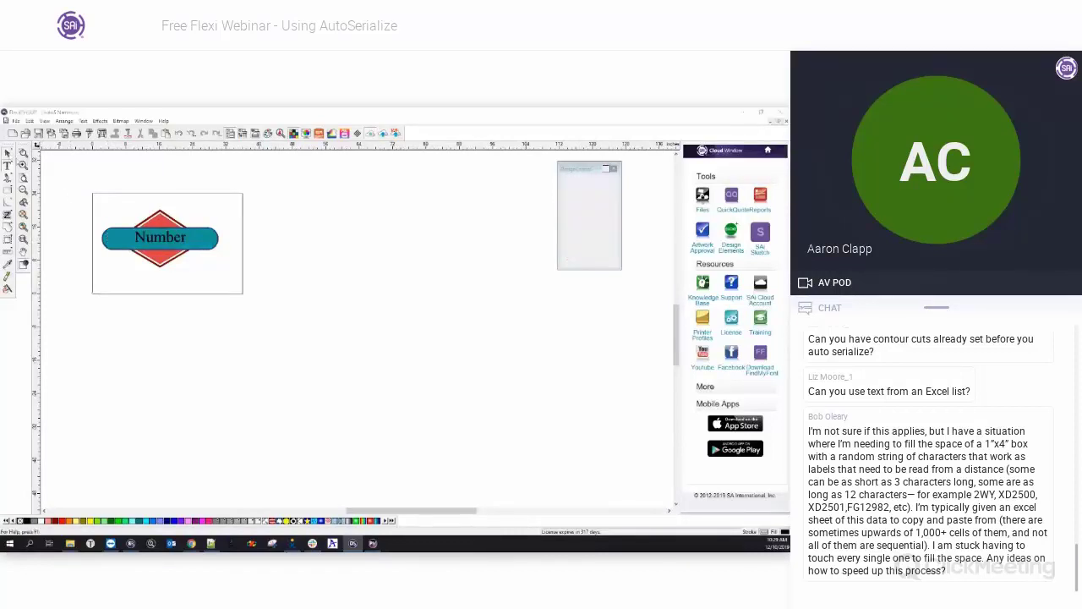
Start Auto Serialize on the whole Number badge and load the random-string text file from the Webinar Files folder as data file.
left_click_drag(93, 198, 265, 297)
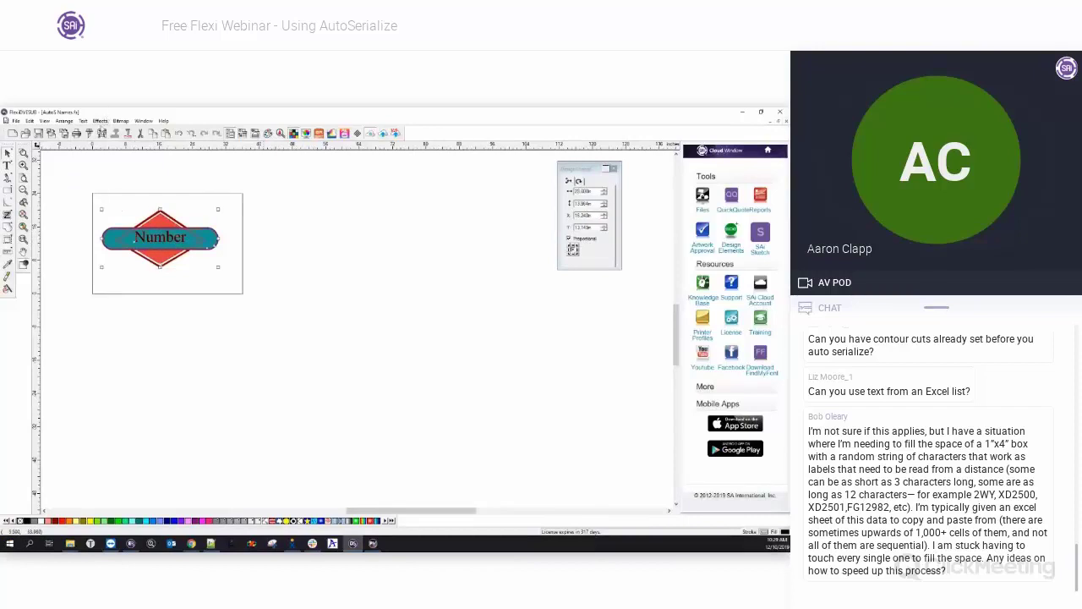
left_click(64, 121)
left_click(85, 394)
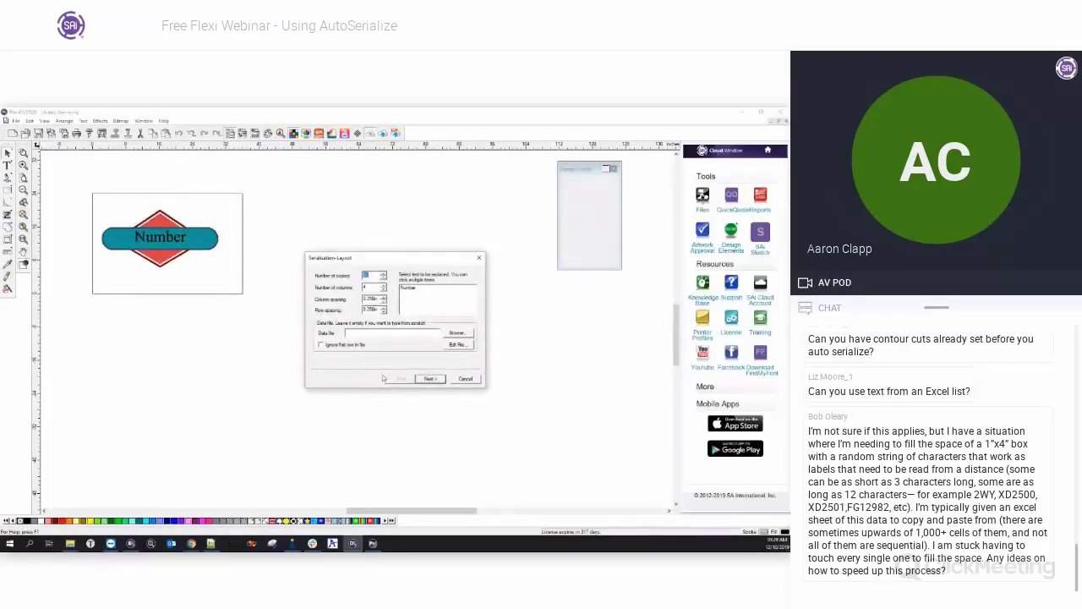
left_click(456, 332)
left_click(402, 329)
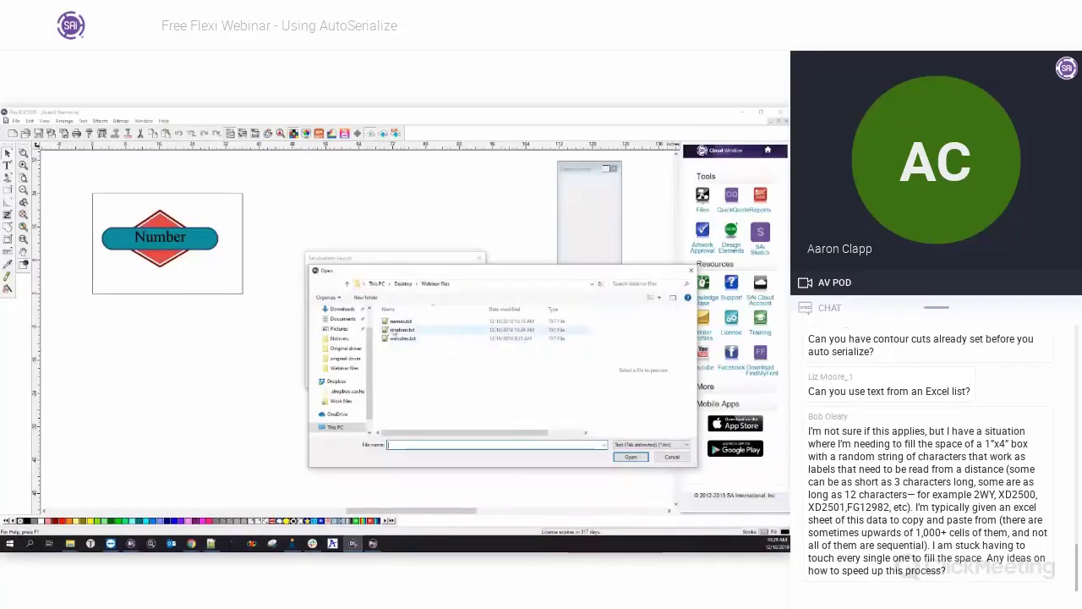
left_click(629, 457)
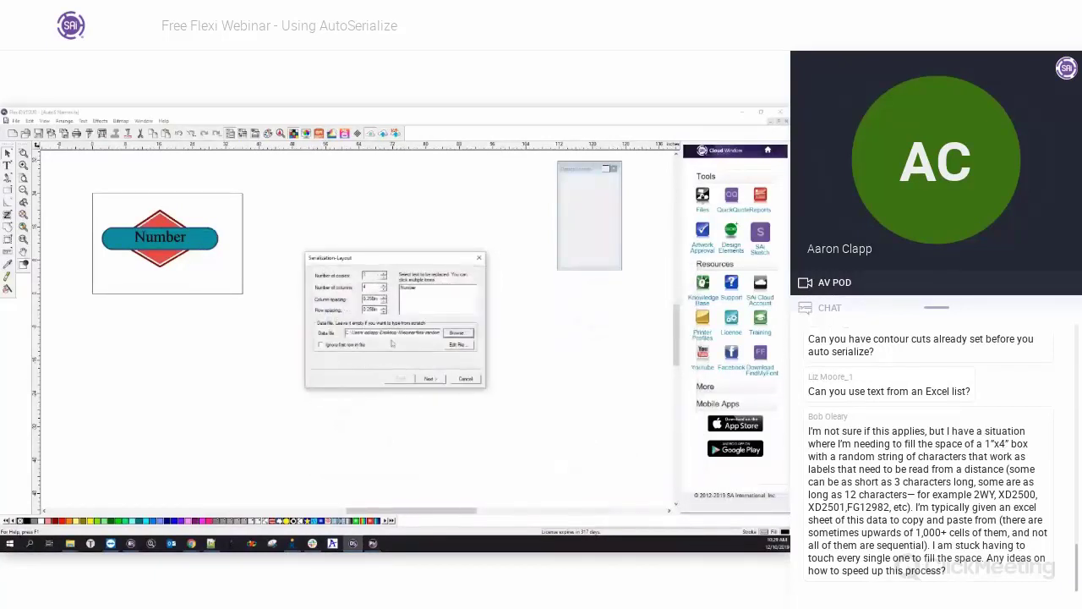
Choose the Number text as the item to replace, generate the badges from the string list and deselect them.
left_click(440, 380)
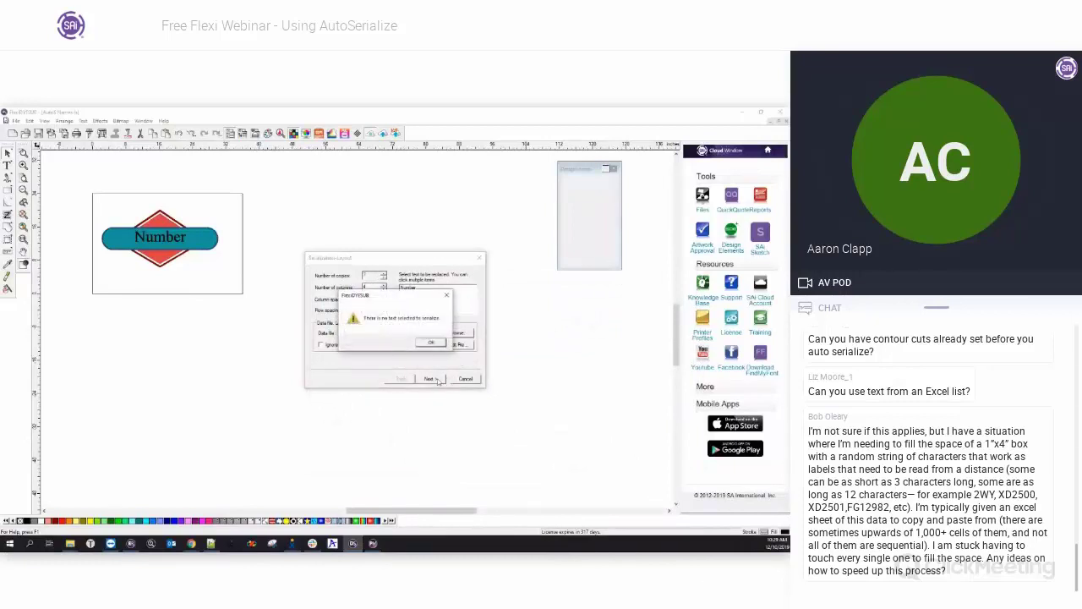
left_click(432, 344)
left_click(434, 290)
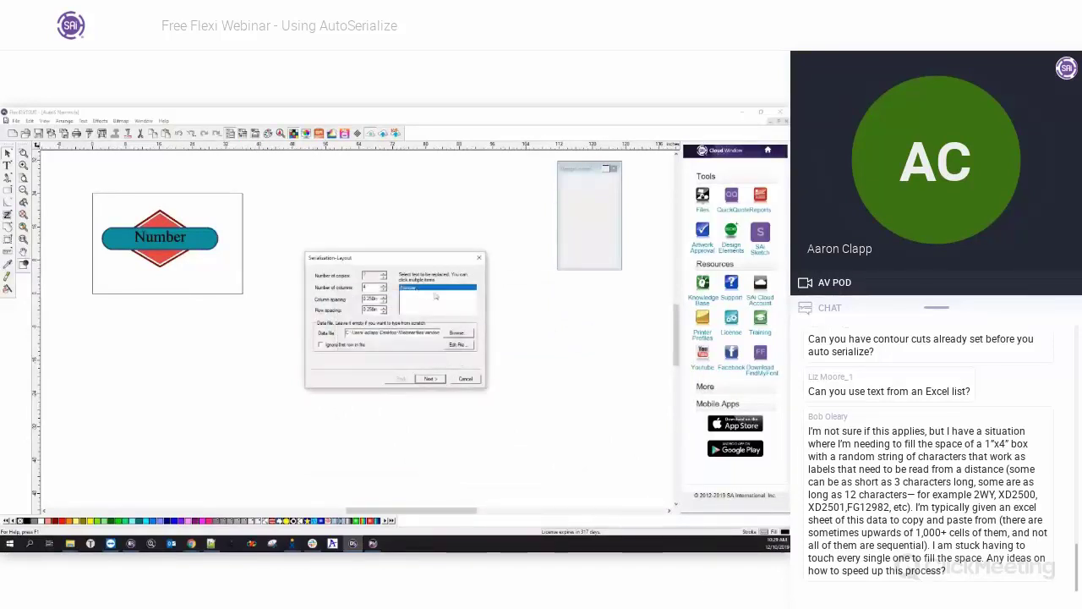
left_click(433, 378)
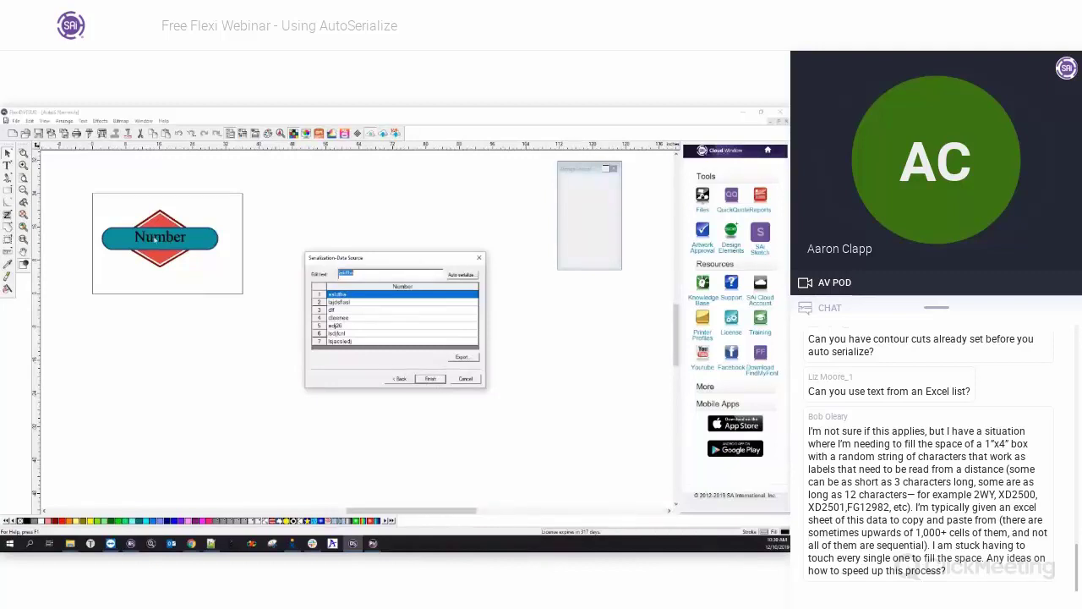
left_click(432, 380)
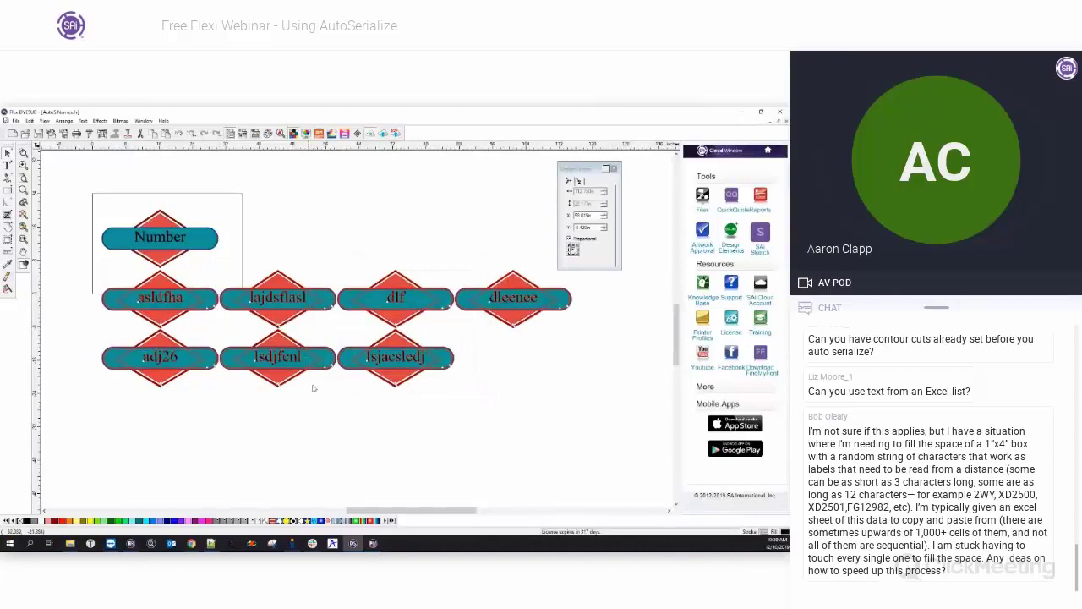
left_click(341, 422)
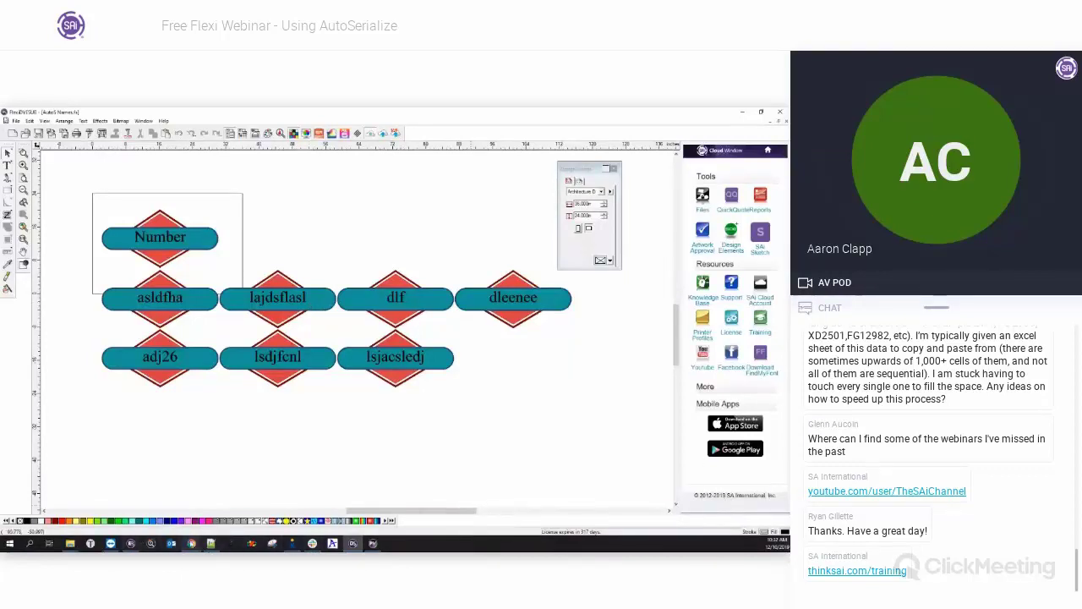
mouse_move(191, 543)
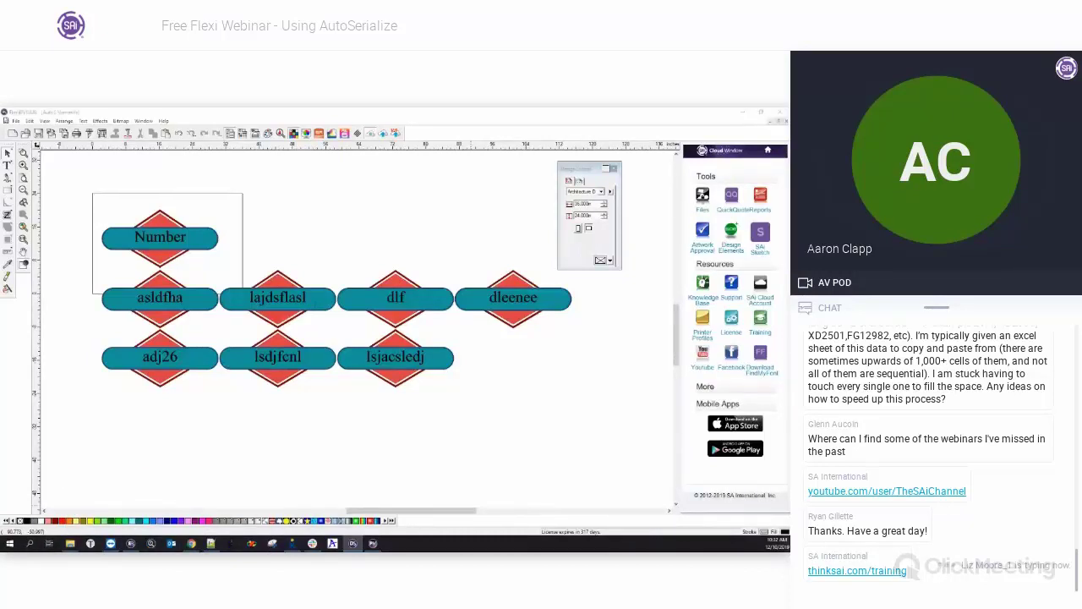
key("super+d")
key("super+d")
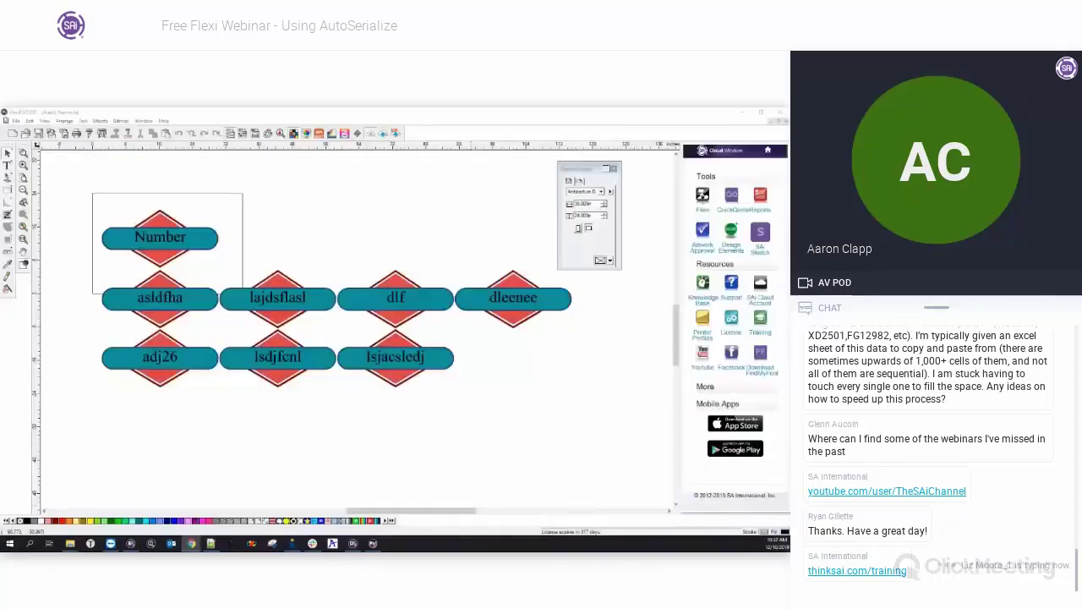
left_click_drag(1, 179, 618, 133)
type("w")
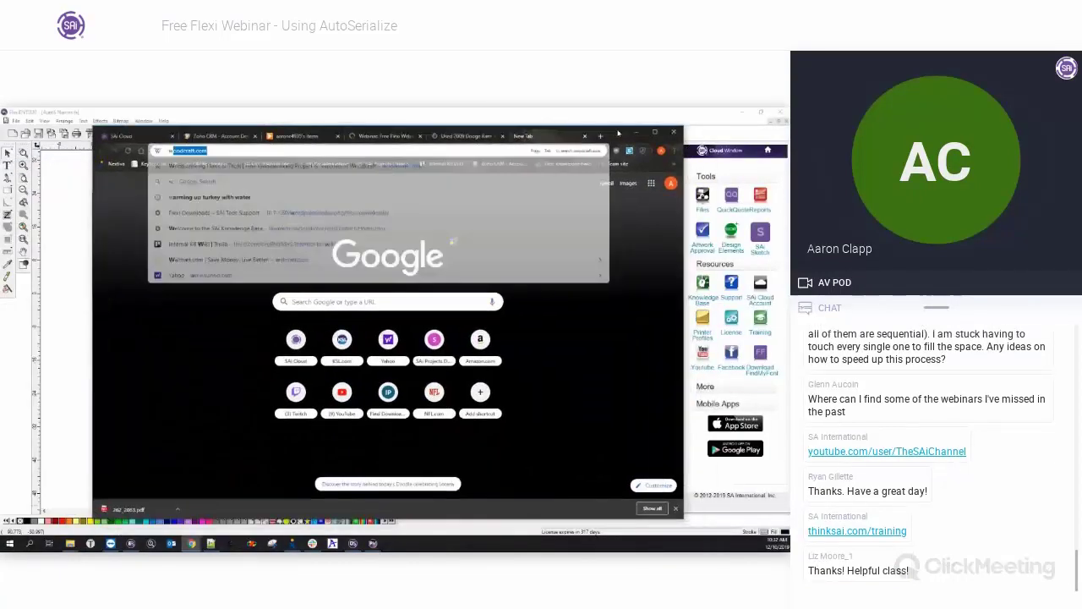
type("ww.thinksai.com")
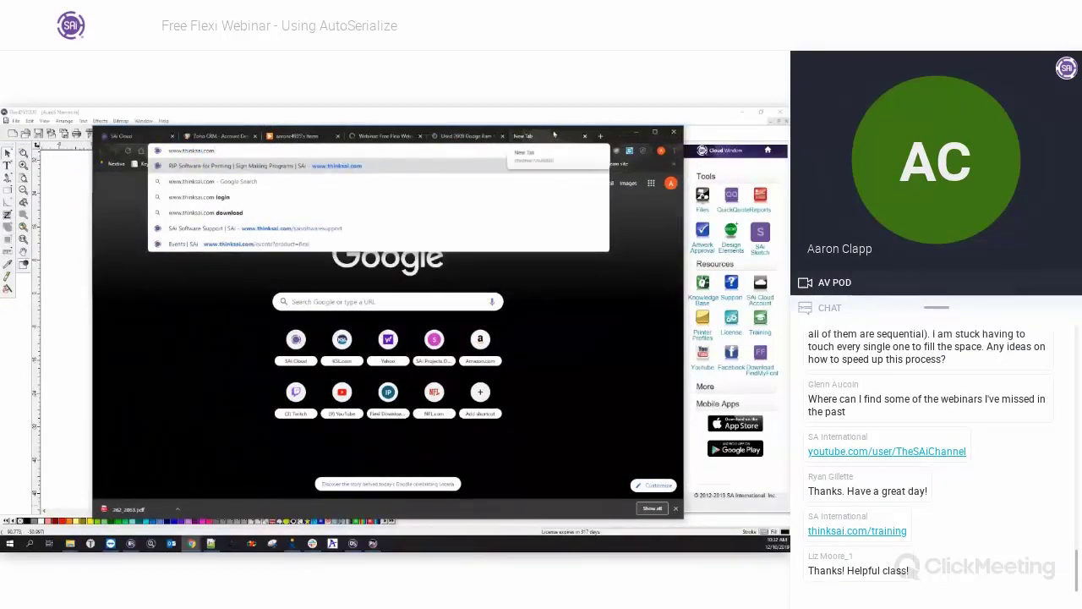
left_click(319, 165)
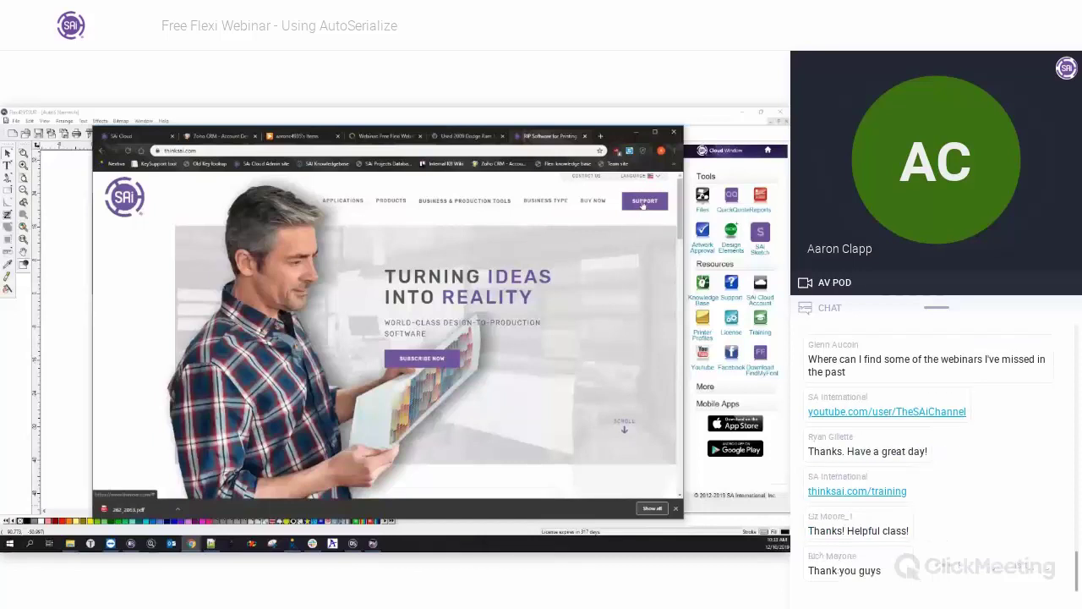
Open the Training / Events page from the site's Flexi support options, and return to Flexi.
mouse_move(644, 203)
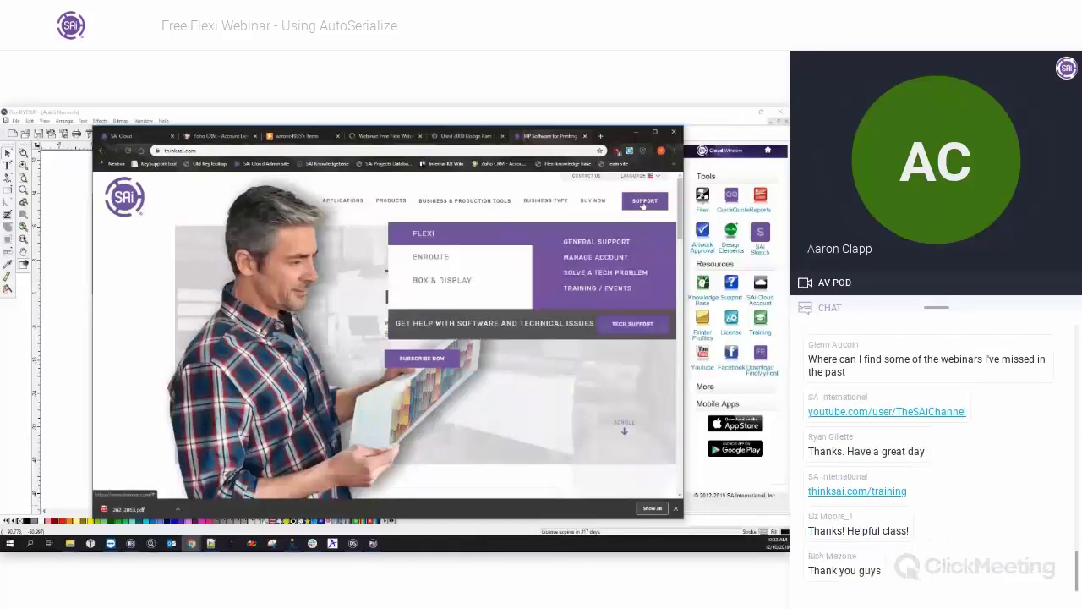
left_click(597, 288)
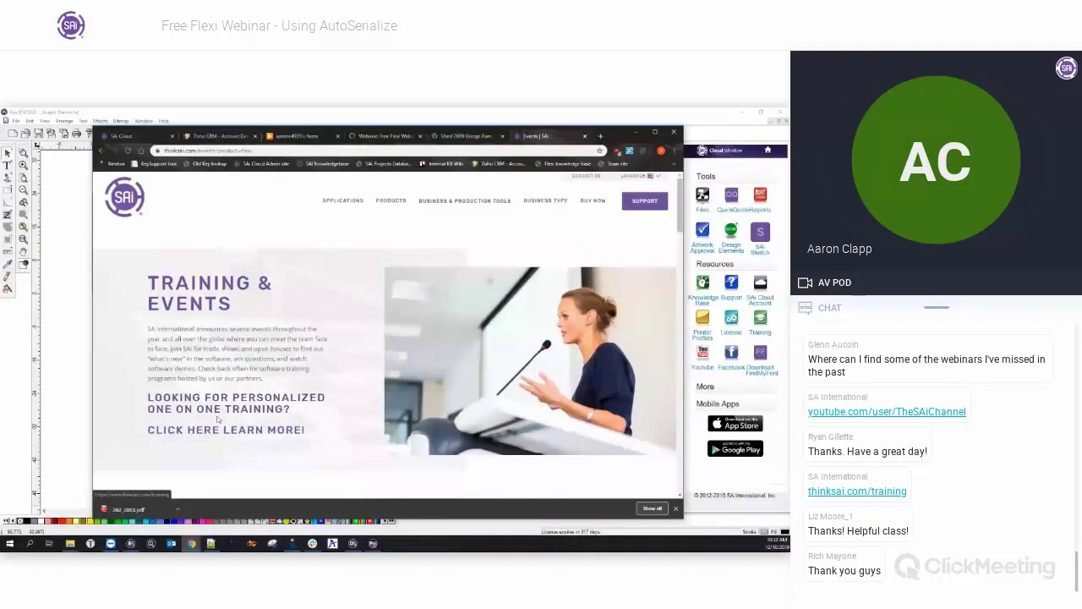
left_click(637, 132)
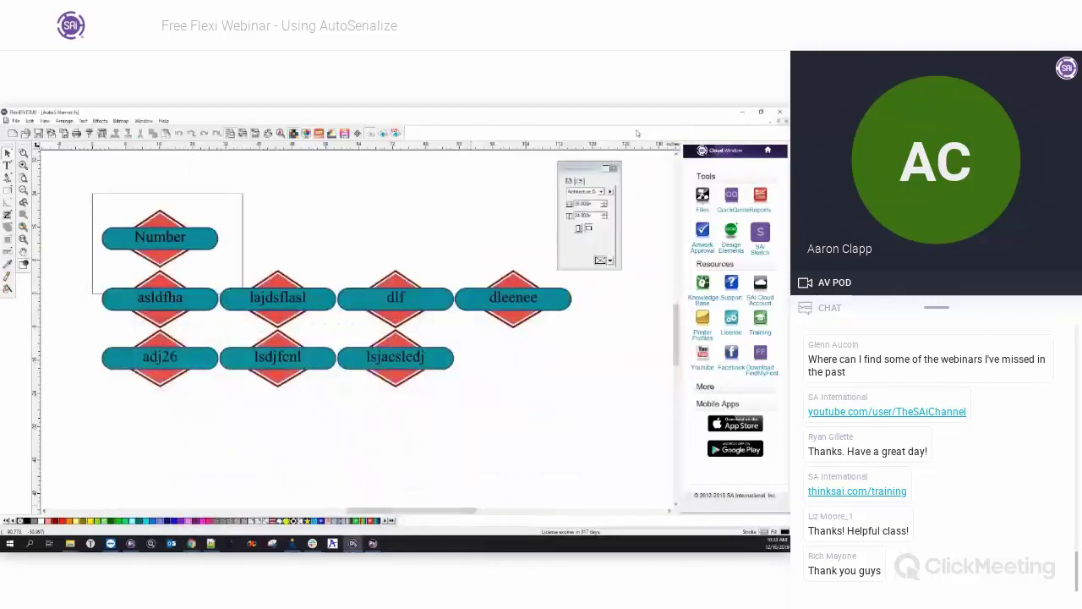